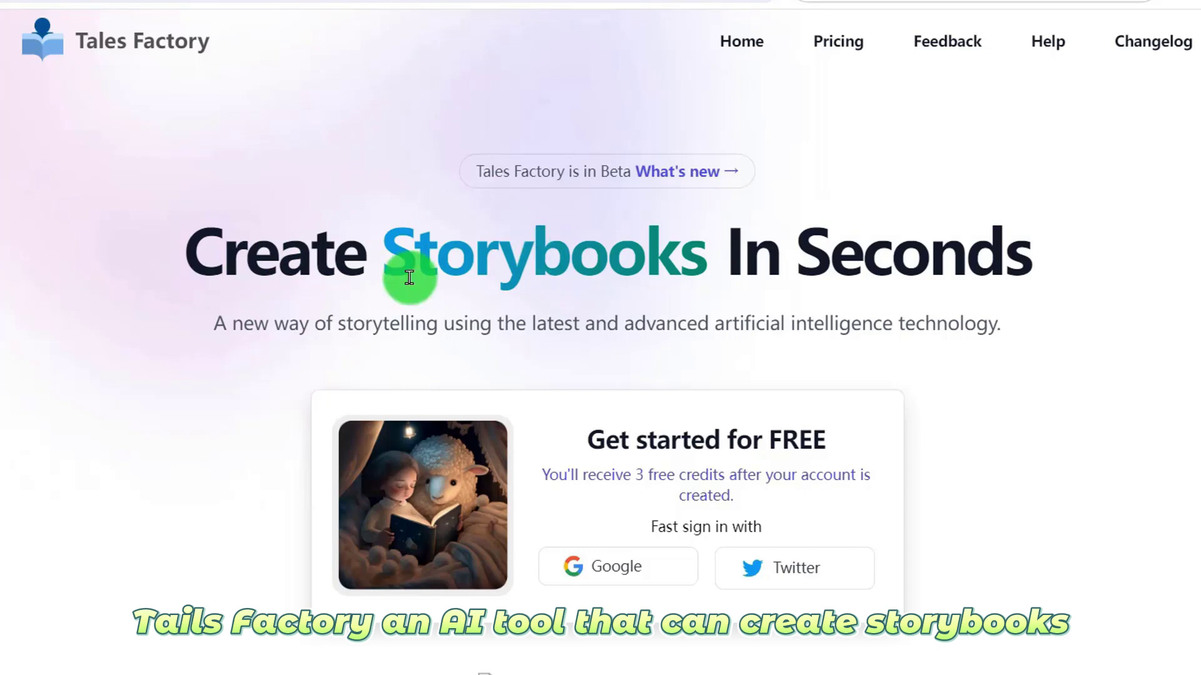
Step: Scroll up and down through the Tales Factory Features section
{"action": "scroll", "coordinate": [383, 260], "scroll_direction": "down", "scroll_amount": 2}
{"action": "scroll", "coordinate": [523, 233], "scroll_direction": "up", "scroll_amount": 2}
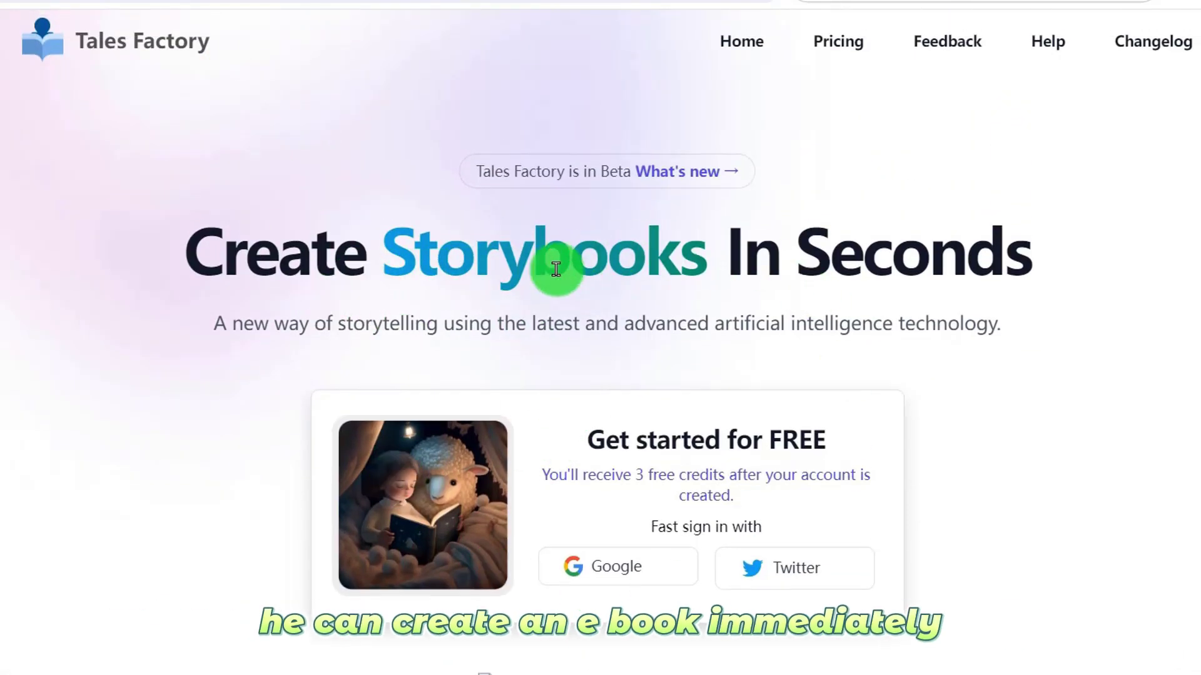
{"action": "scroll", "coordinate": [485, 203], "scroll_direction": "down", "scroll_amount": 10}
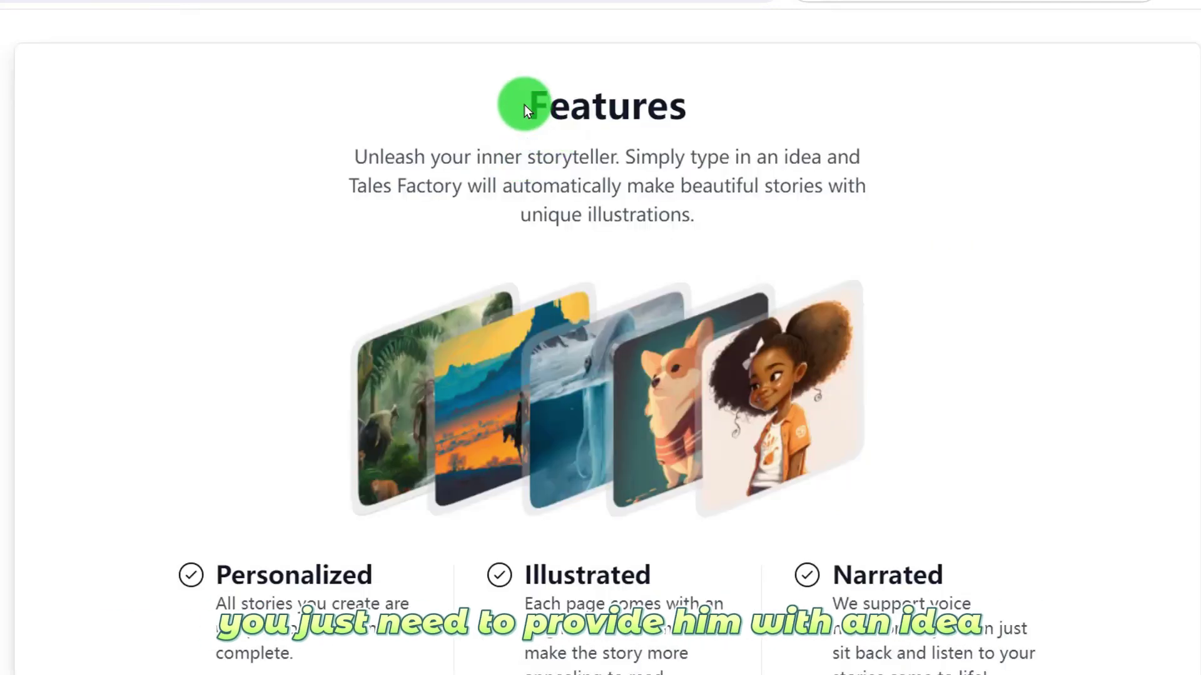
{"action": "scroll", "coordinate": [508, 322], "scroll_direction": "down", "scroll_amount": 2}
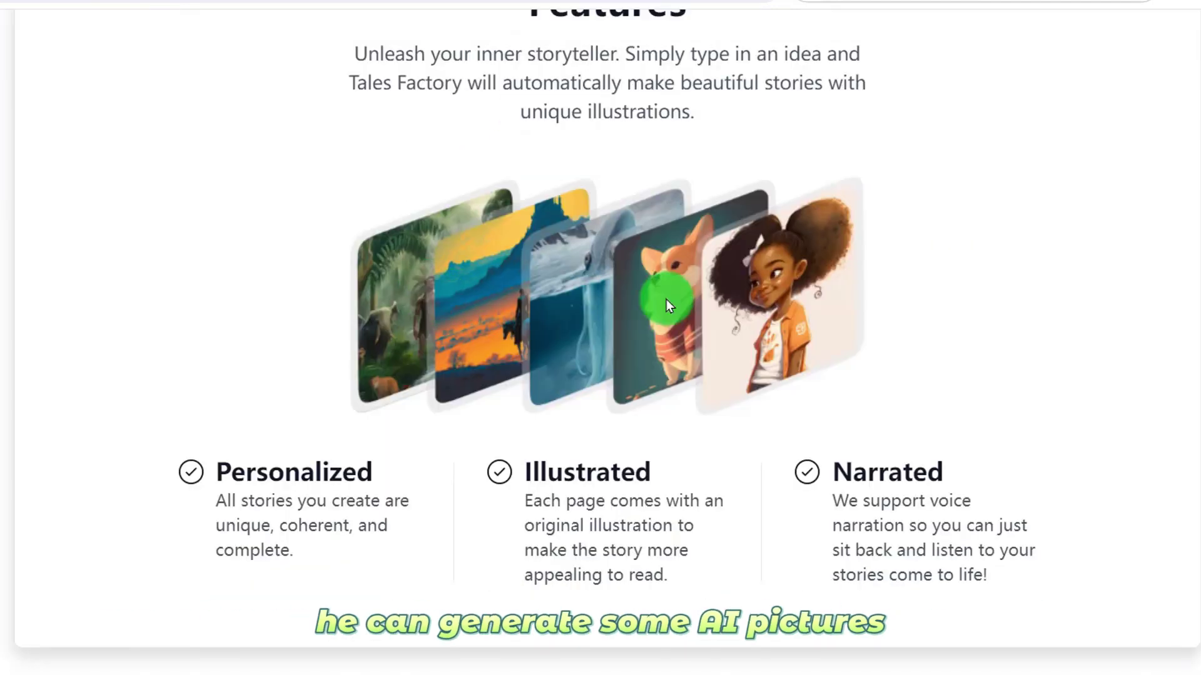
{"action": "scroll", "coordinate": [320, 254], "scroll_direction": "up", "scroll_amount": 1}
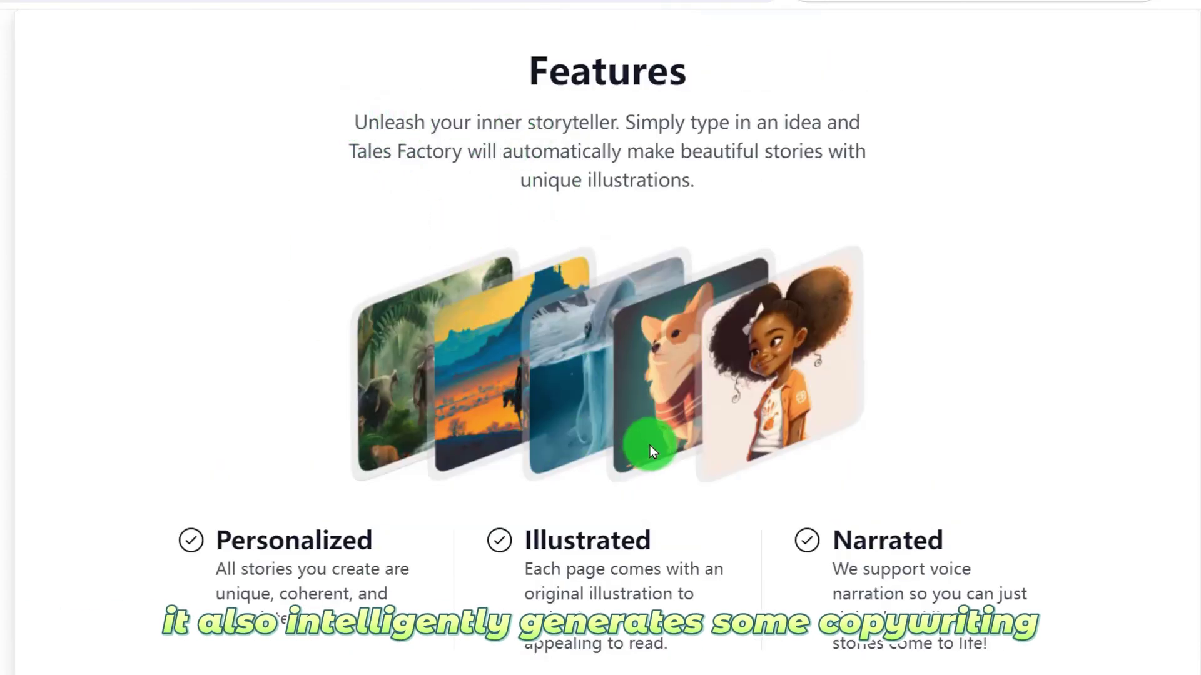
{"action": "scroll", "coordinate": [647, 446], "scroll_direction": "down", "scroll_amount": 5}
{"action": "scroll", "coordinate": [547, 354], "scroll_direction": "up", "scroll_amount": 6}
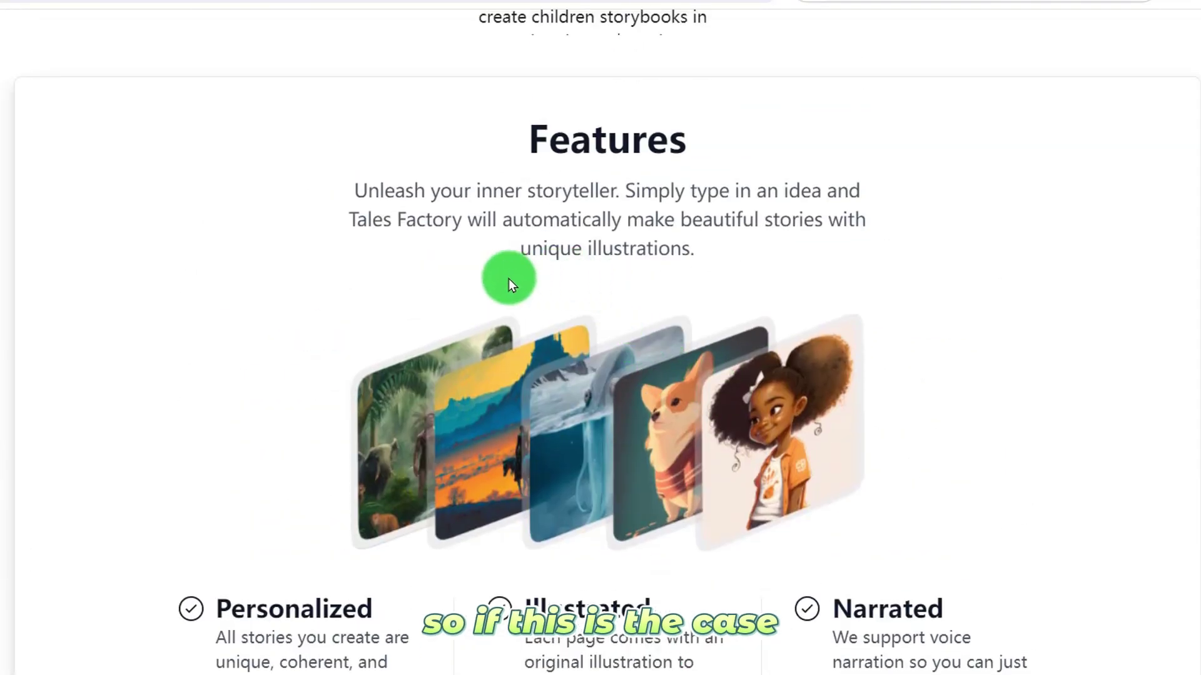
{"action": "scroll", "coordinate": [482, 238], "scroll_direction": "down", "scroll_amount": 1}
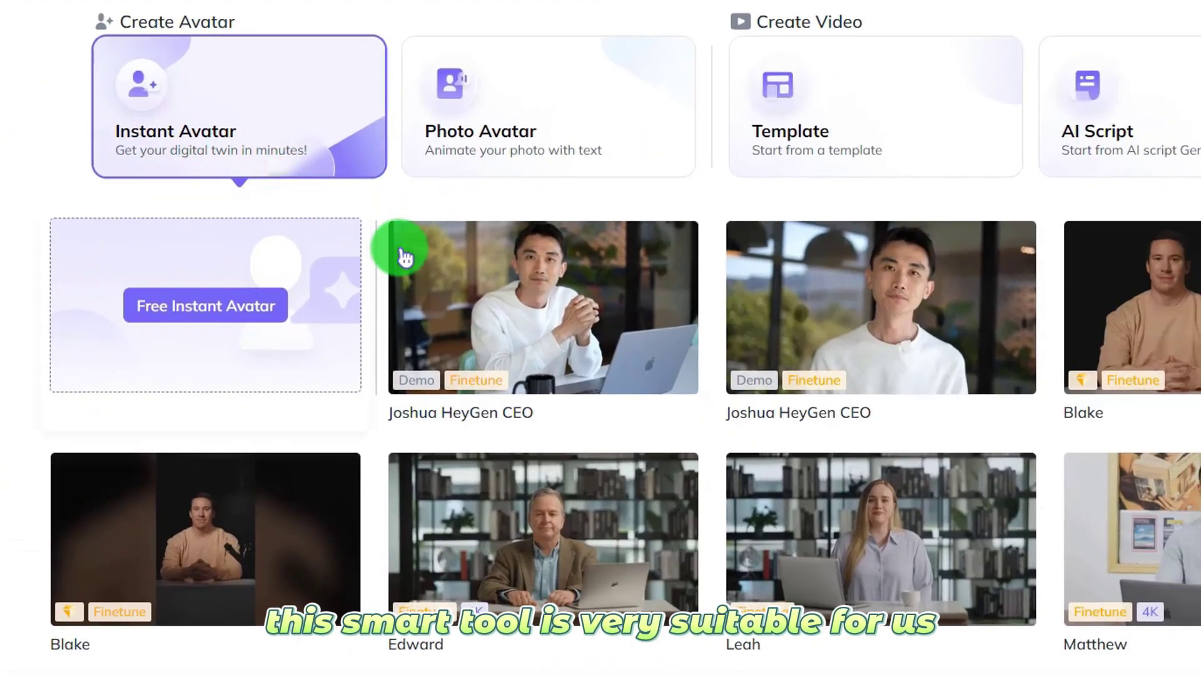
Step: Open HeyGen's Template page from the sidebar and scroll through the video templates
{"action": "mouse_move", "coordinate": [688, 237]}
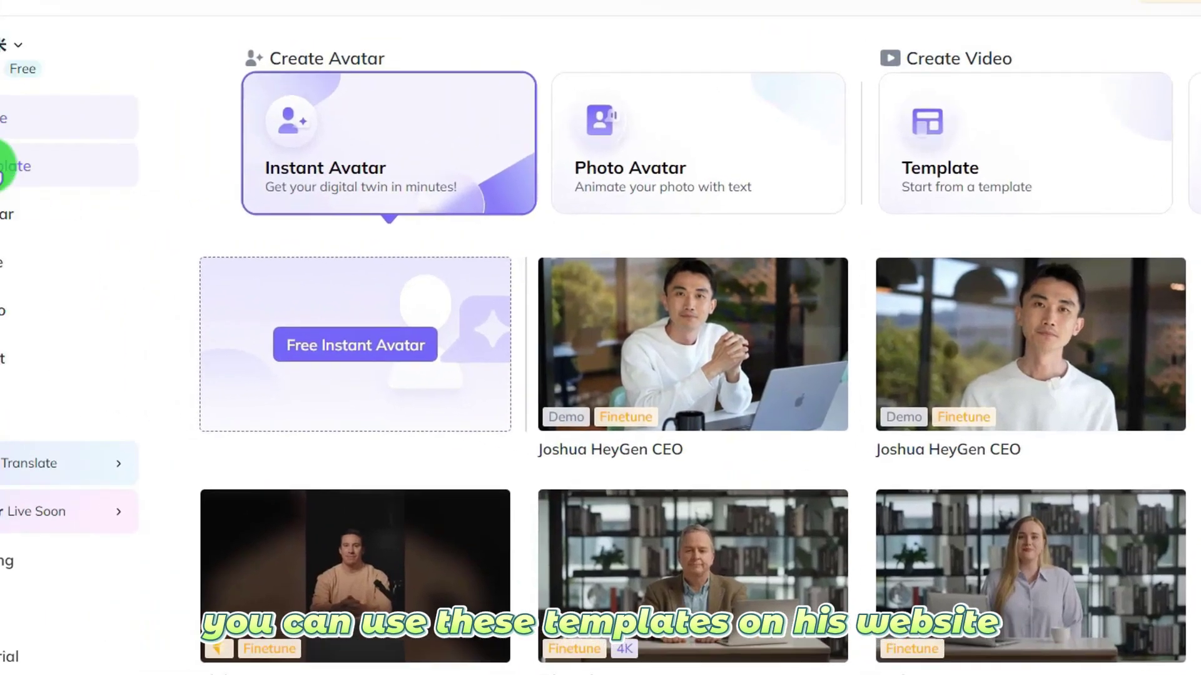
{"action": "left_click", "coordinate": [75, 193]}
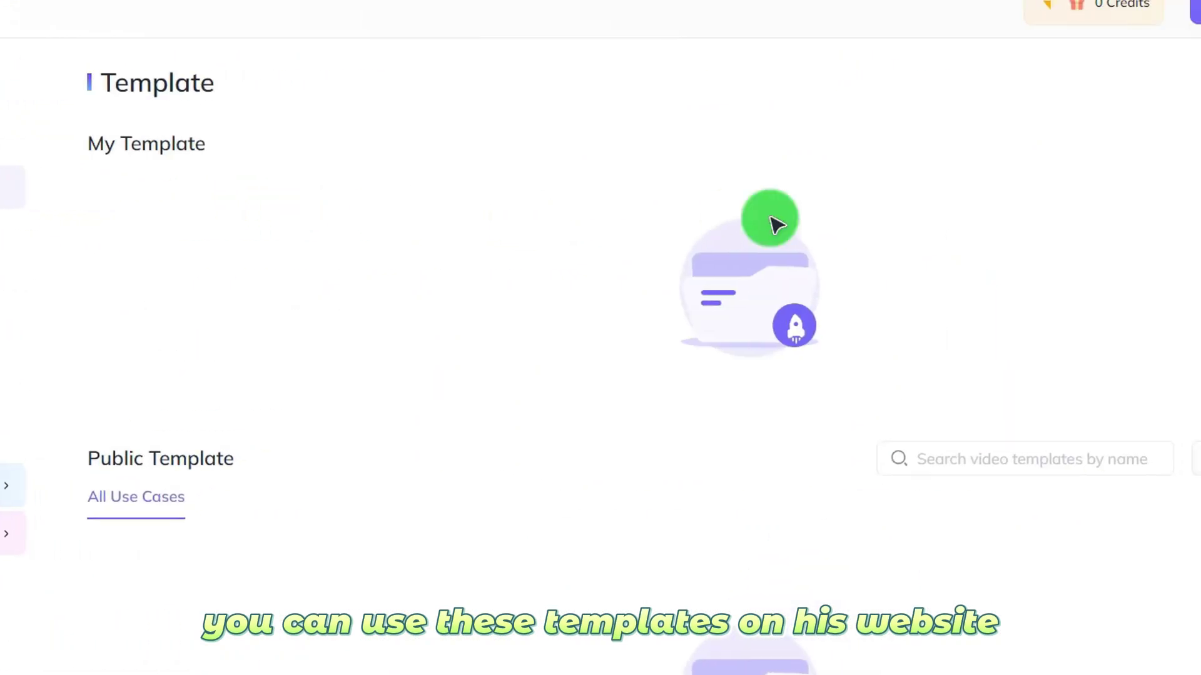
{"action": "scroll", "coordinate": [719, 350], "scroll_direction": "down", "scroll_amount": 1}
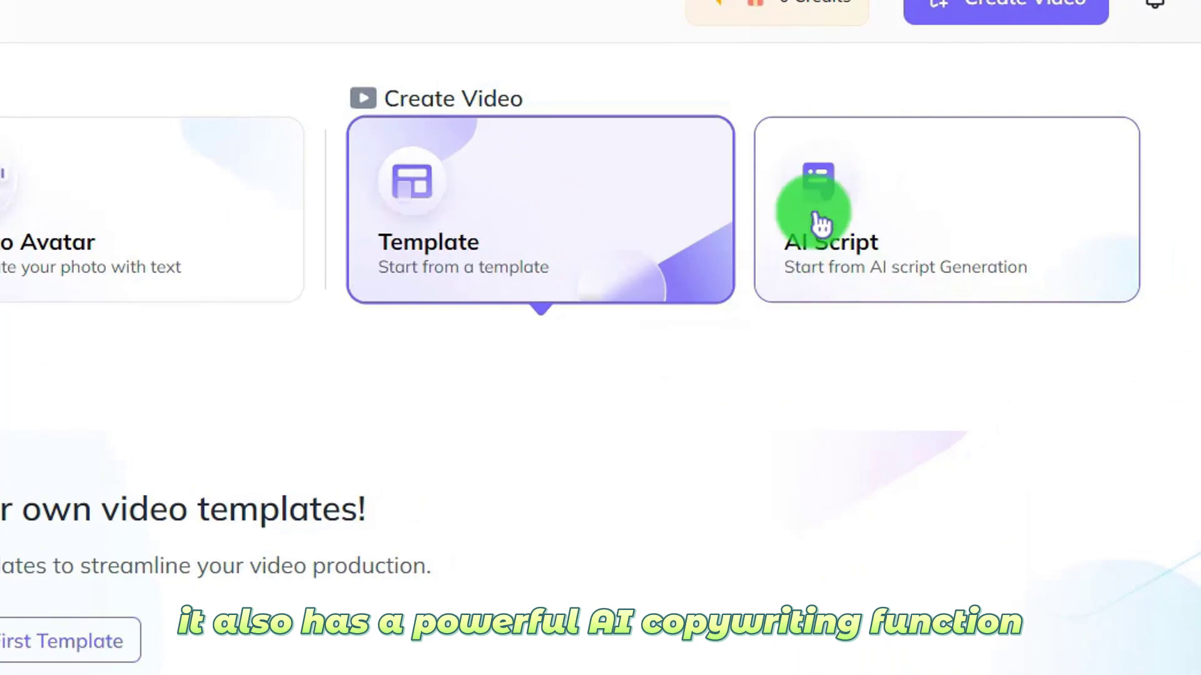
Step: Generate an English AI script on 10 tips for losing weight, then switch to URL input
{"action": "left_click", "coordinate": [897, 241]}
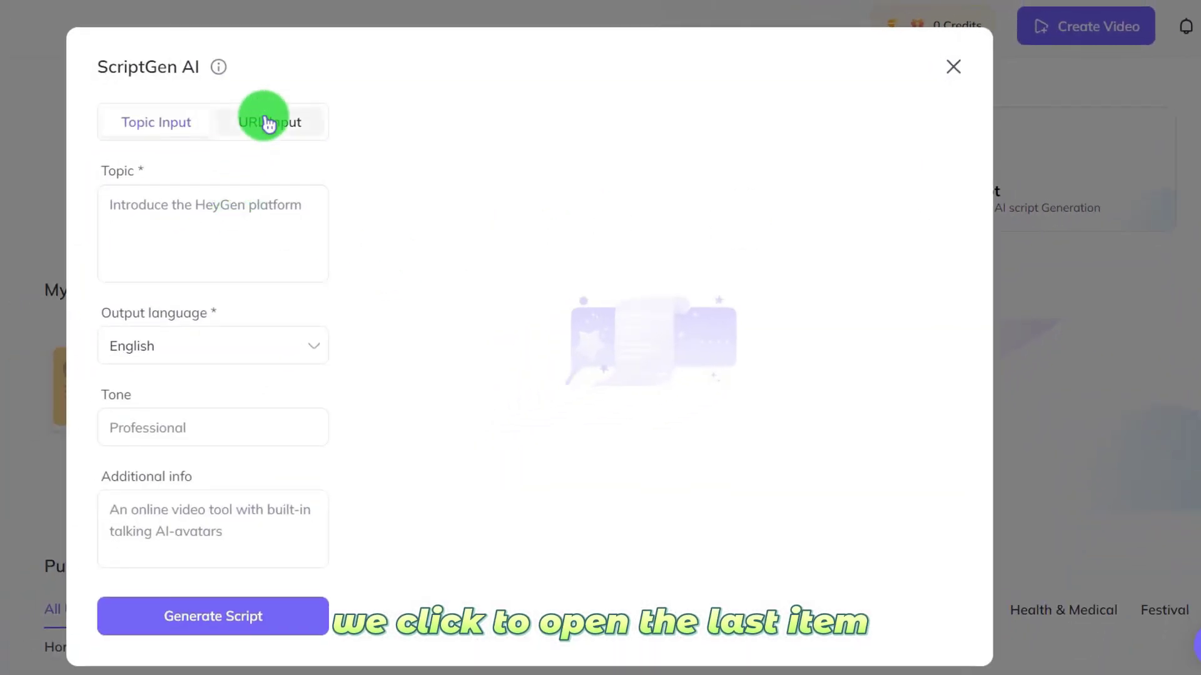
{"action": "left_click", "coordinate": [208, 203]}
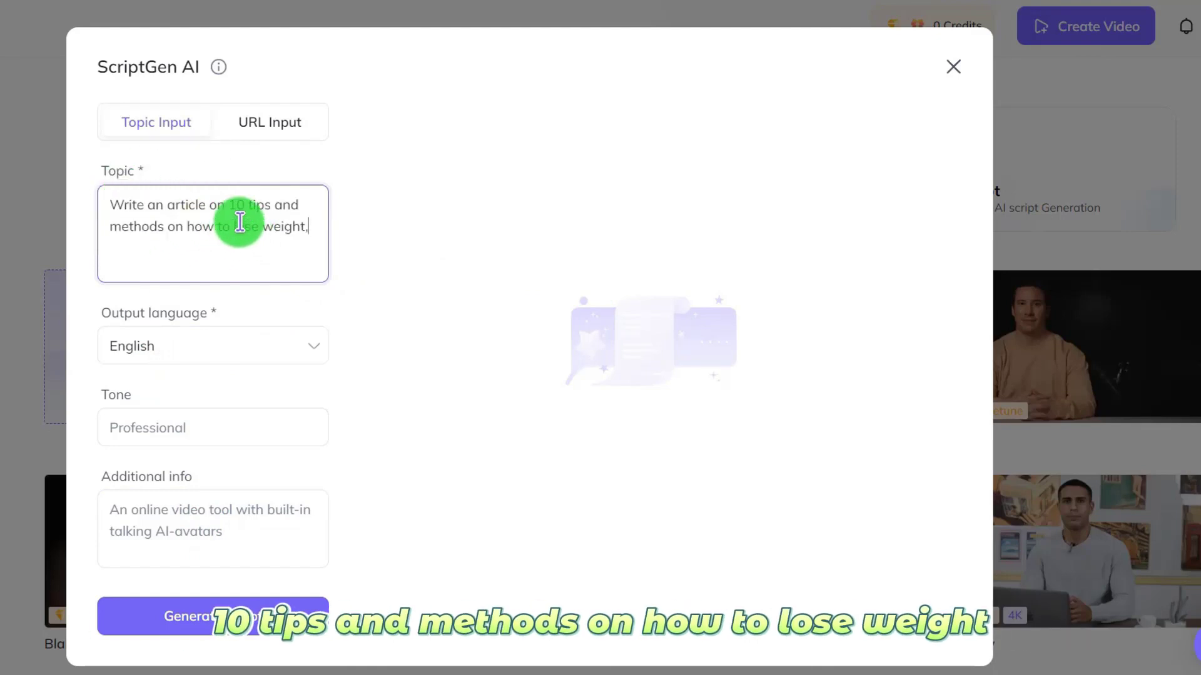
{"action": "left_click", "coordinate": [236, 346]}
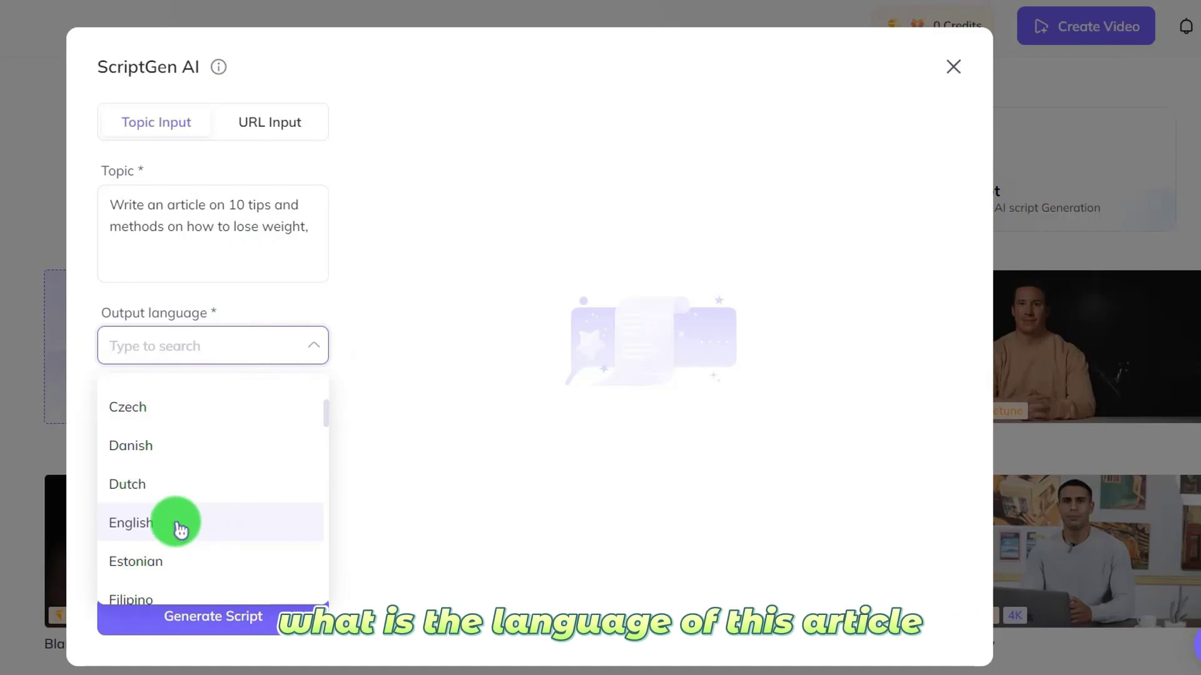
{"action": "scroll", "coordinate": [214, 463], "scroll_direction": "up", "scroll_amount": 1}
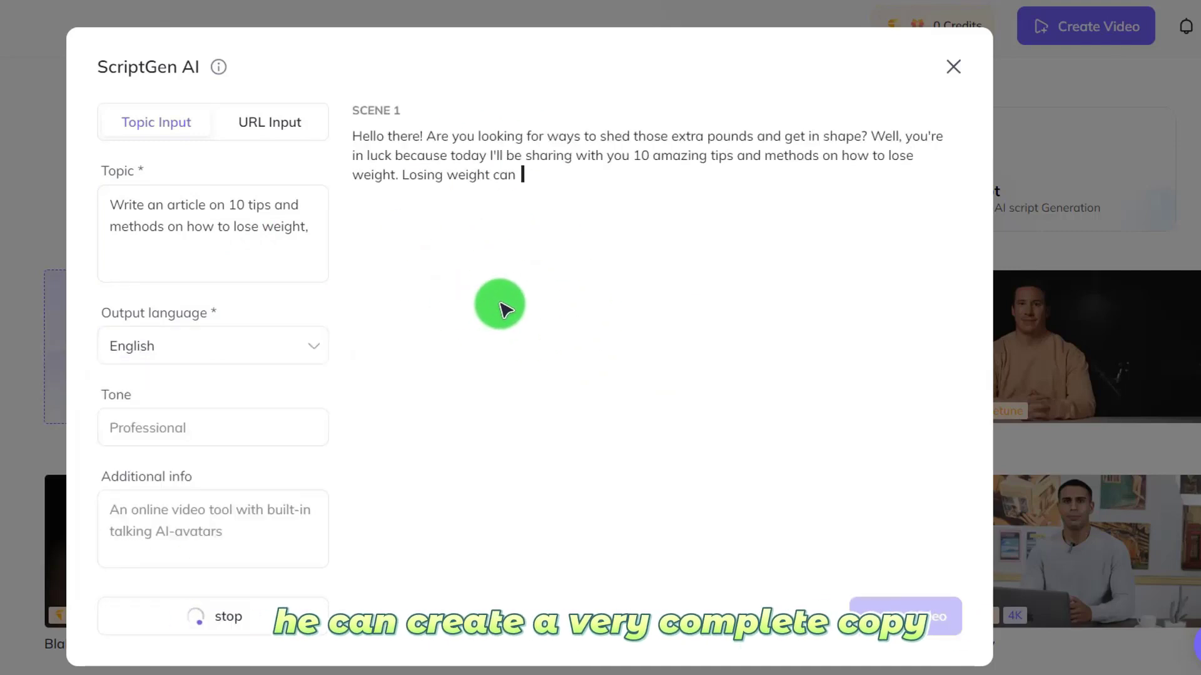
{"action": "scroll", "coordinate": [743, 437], "scroll_direction": "down", "scroll_amount": 3}
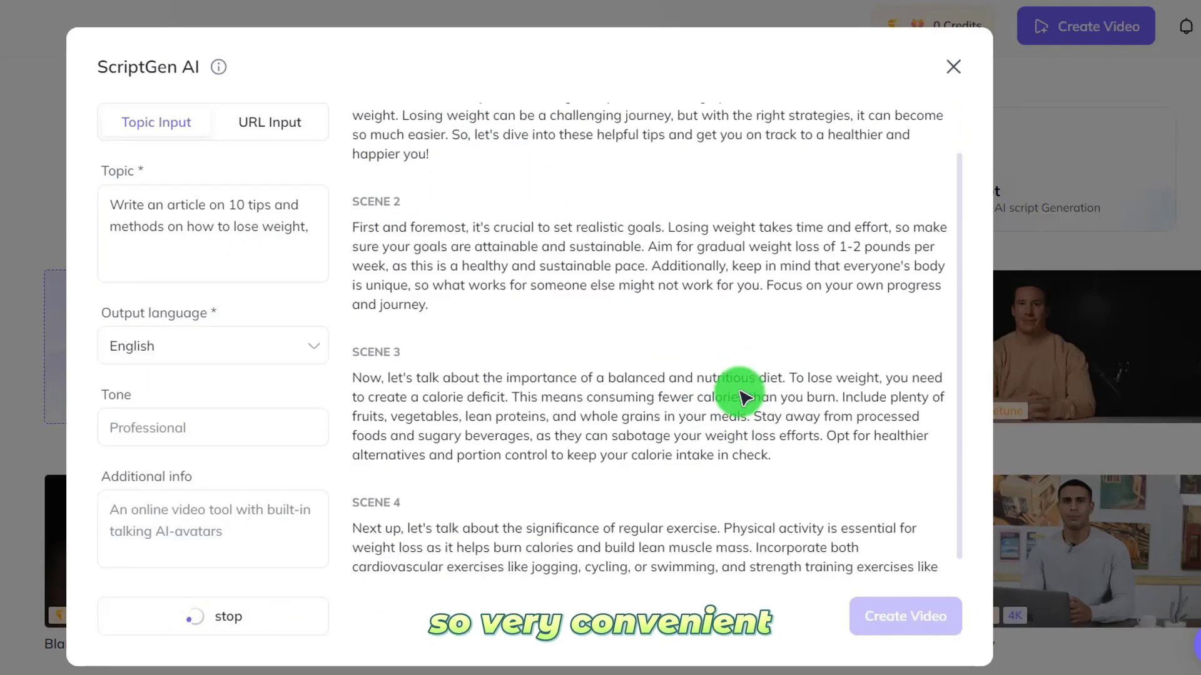
{"action": "scroll", "coordinate": [348, 153], "scroll_direction": "up", "scroll_amount": 2}
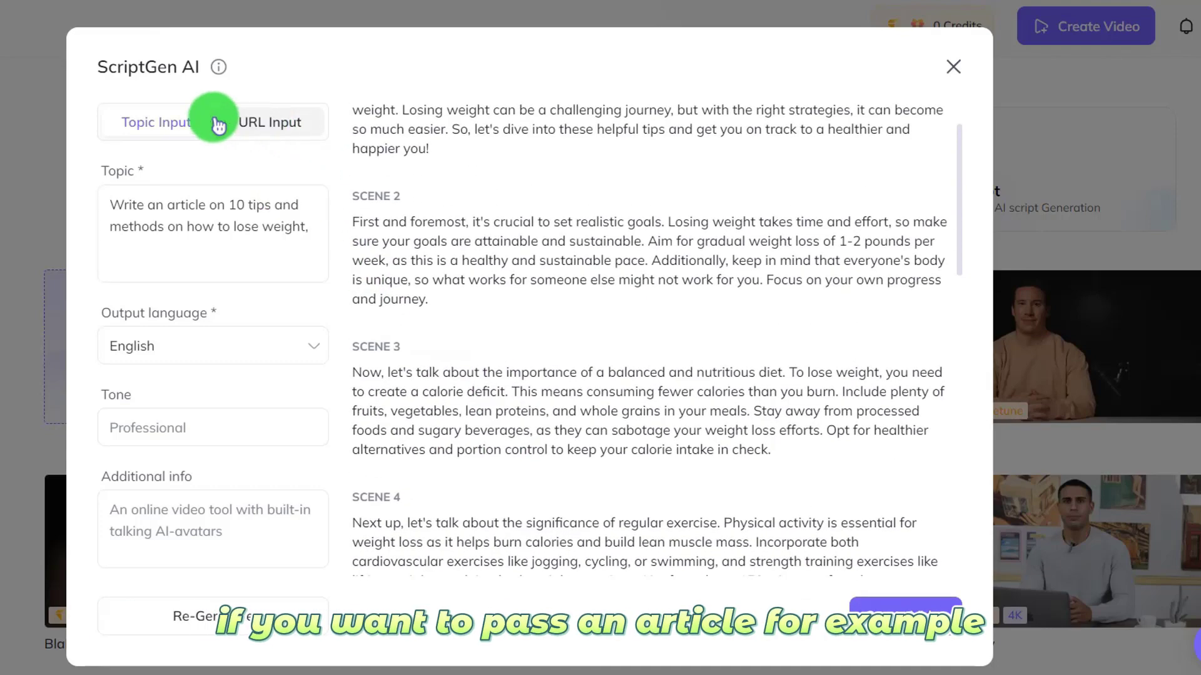
{"action": "left_click", "coordinate": [274, 128]}
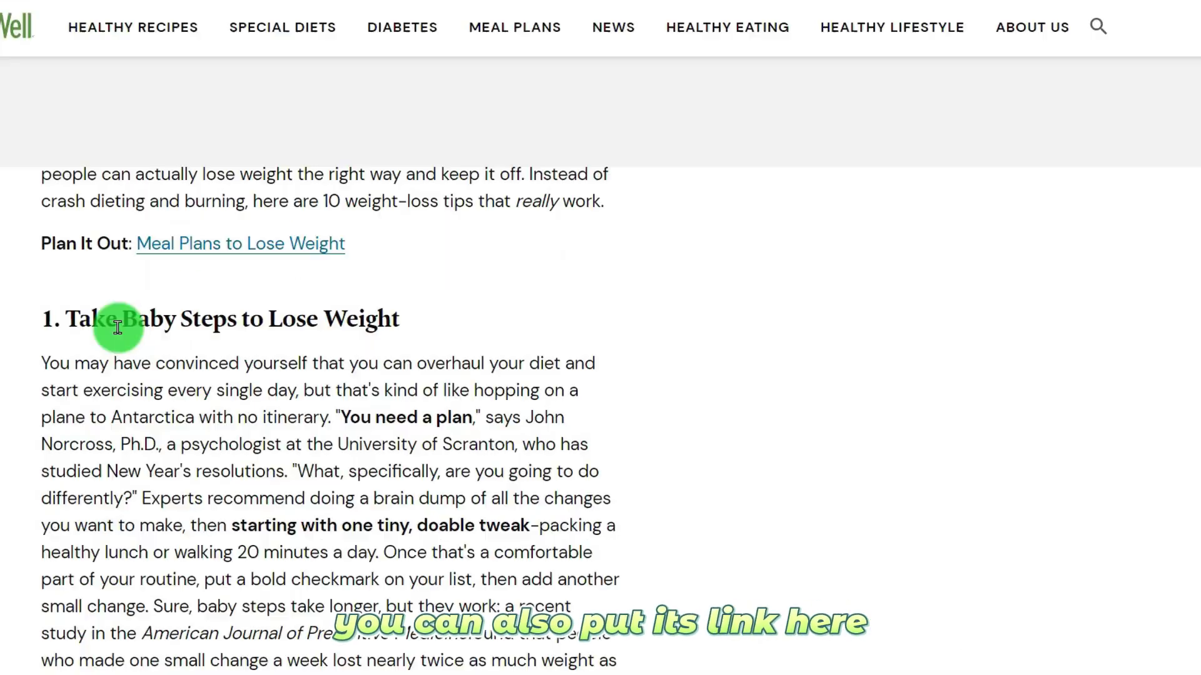
Step: Scroll through the 12 scenes of the script generated from the EatingWell article
{"action": "scroll", "coordinate": [118, 327], "scroll_direction": "down", "scroll_amount": 4}
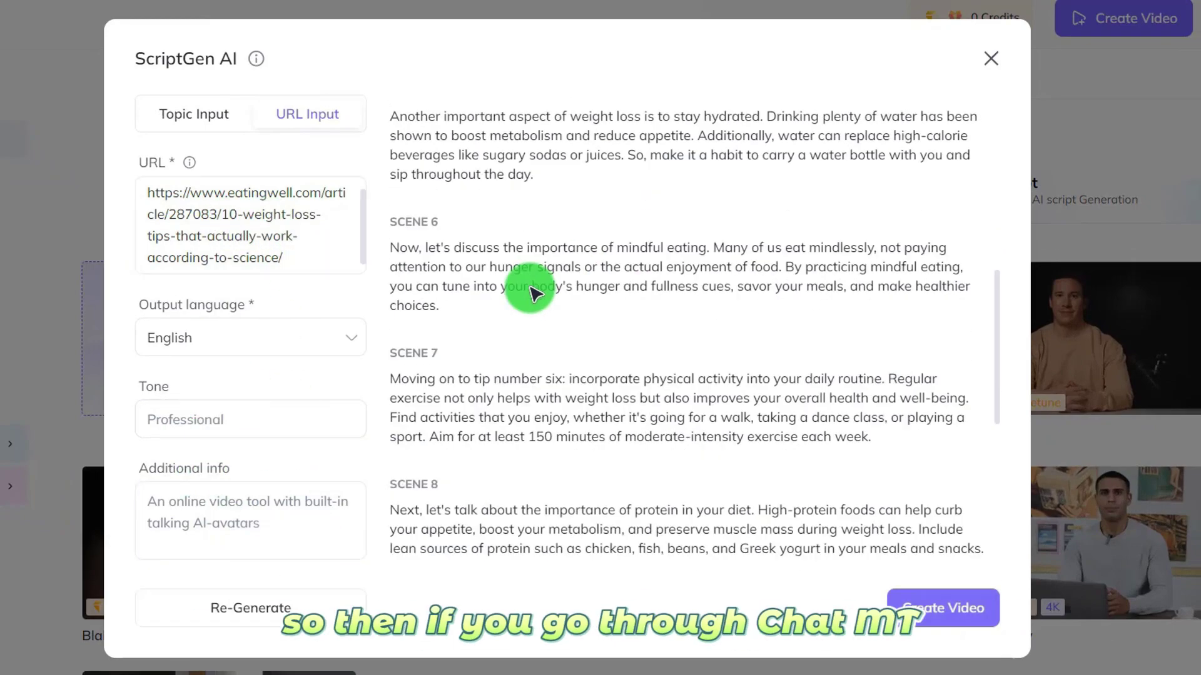
{"action": "scroll", "coordinate": [573, 322], "scroll_direction": "down", "scroll_amount": 5}
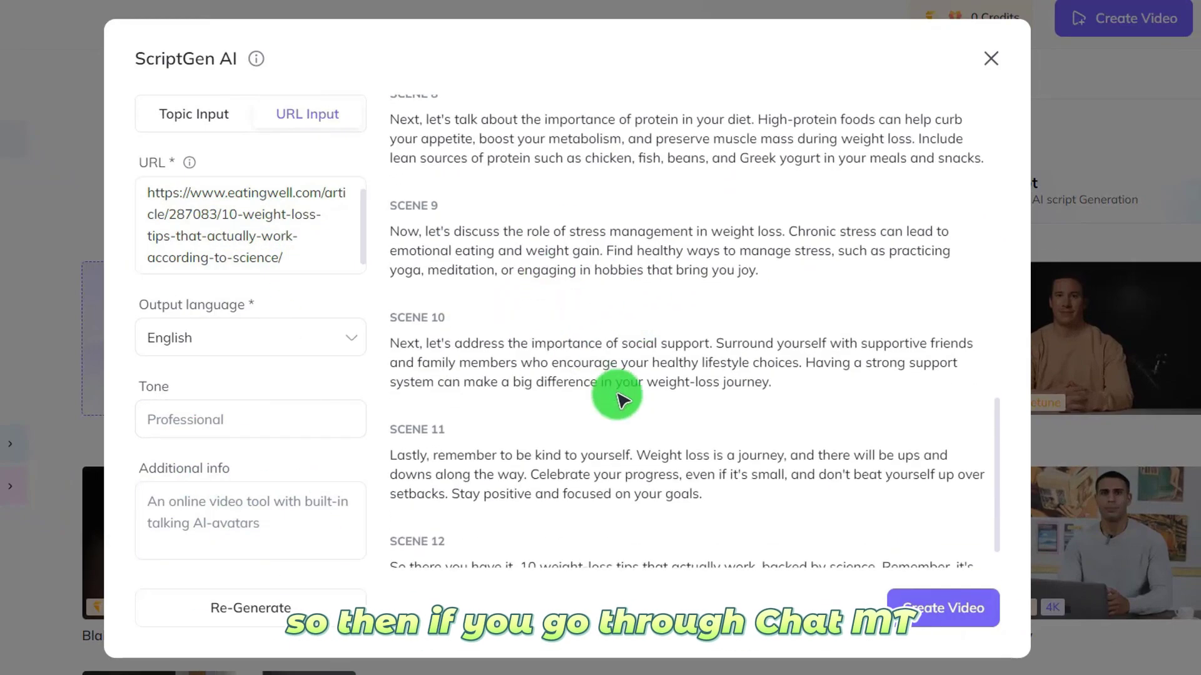
{"action": "scroll", "coordinate": [616, 396], "scroll_direction": "down", "scroll_amount": 1}
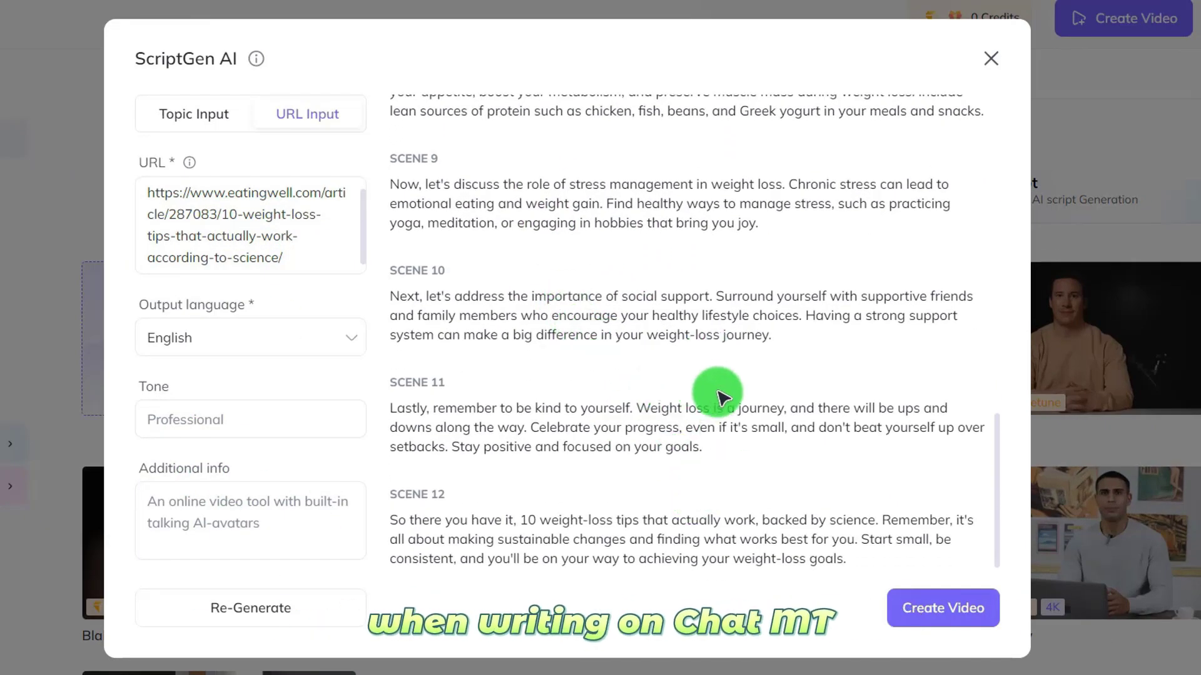
{"action": "scroll", "coordinate": [723, 397], "scroll_direction": "up", "scroll_amount": 12}
{"action": "scroll", "coordinate": [682, 281], "scroll_direction": "up", "scroll_amount": 4}
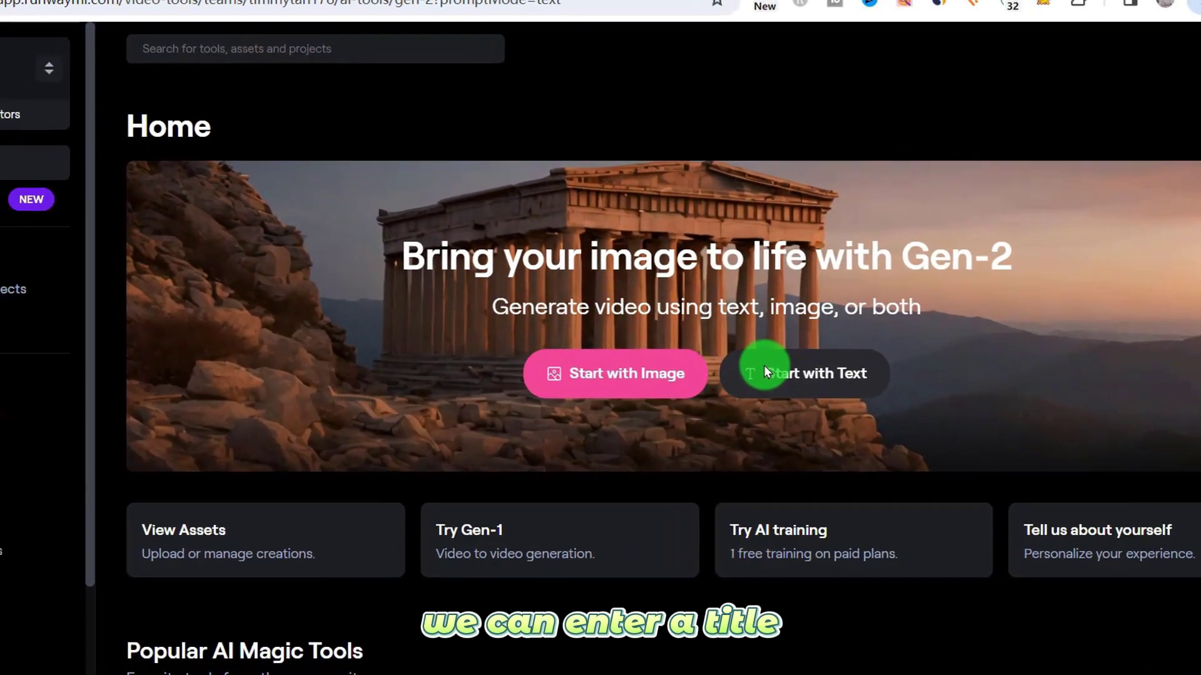
Step: Open Runway Gen-2, scroll to the hillside video and show its source image
{"action": "left_click", "coordinate": [666, 358]}
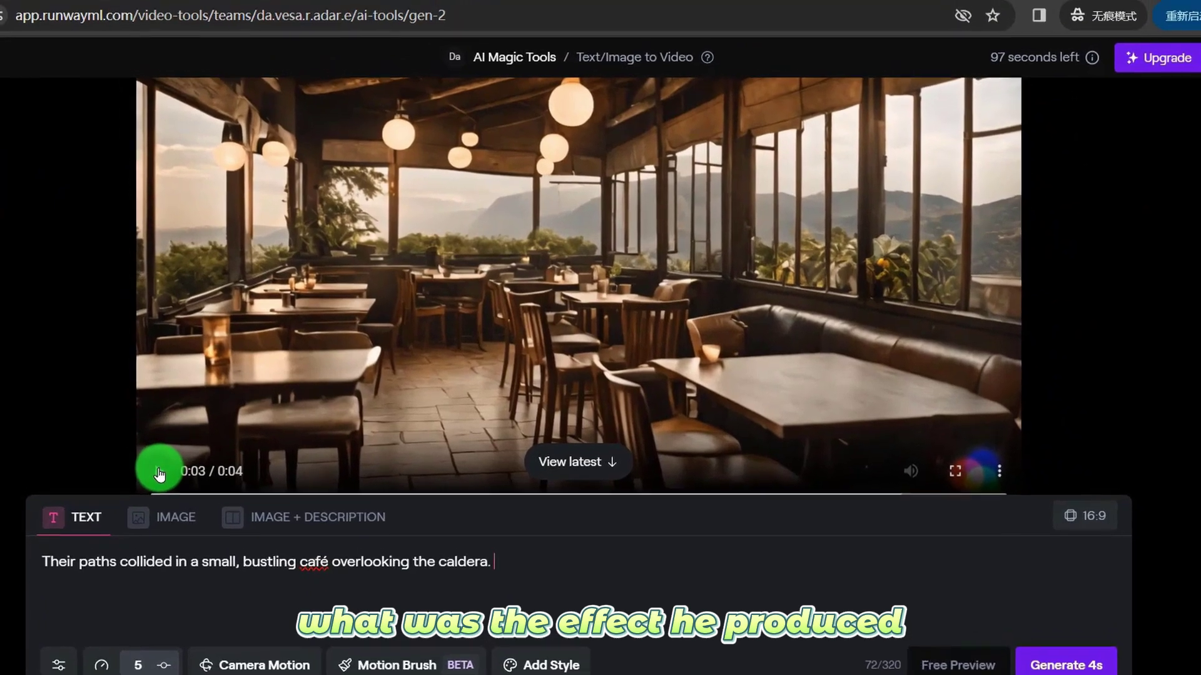
{"action": "scroll", "coordinate": [147, 453], "scroll_direction": "down", "scroll_amount": 5}
{"action": "scroll", "coordinate": [688, 294], "scroll_direction": "down", "scroll_amount": 2}
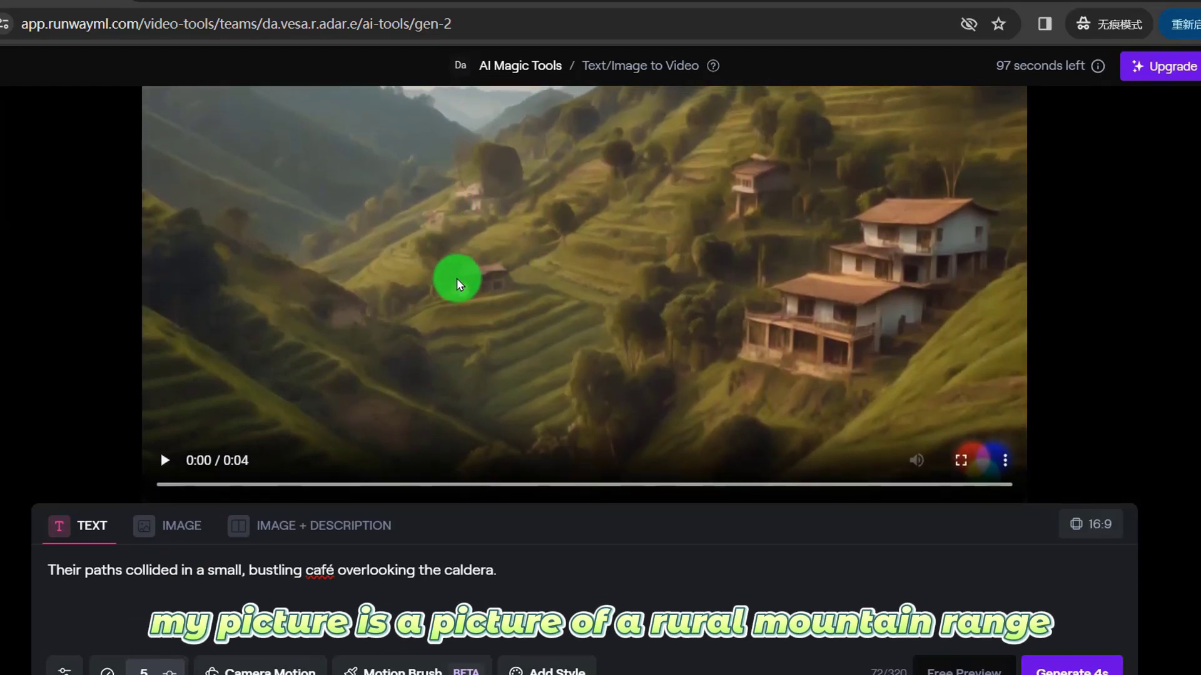
{"action": "left_click", "coordinate": [131, 513]}
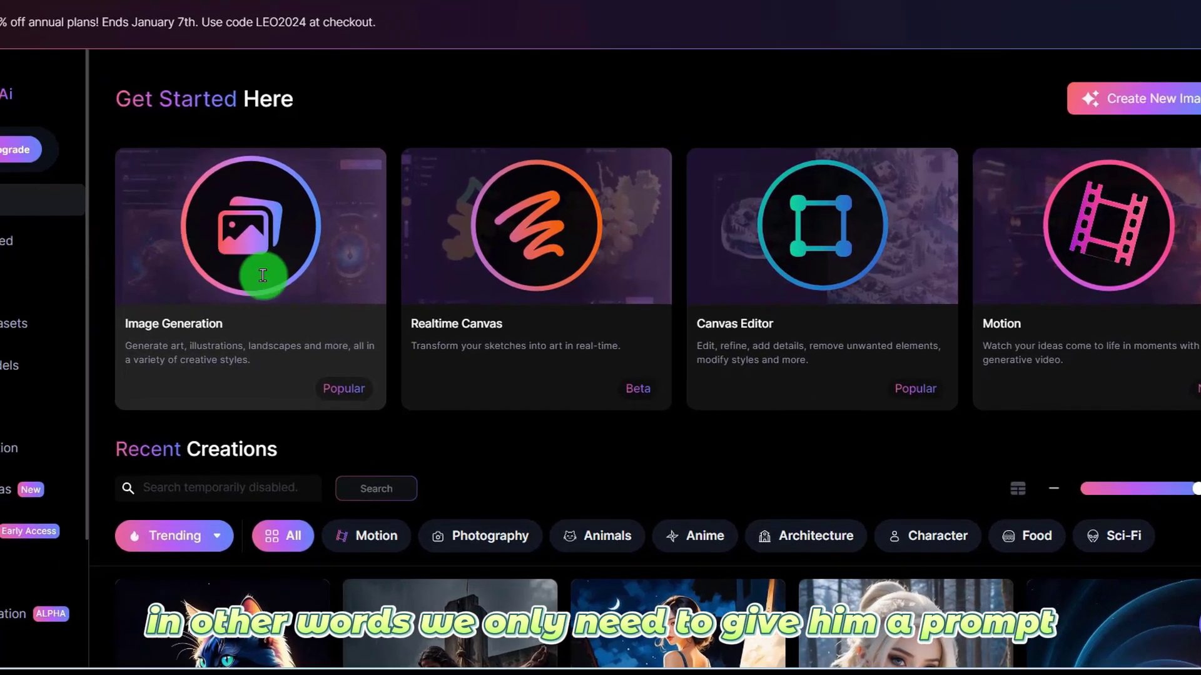
Step: Open Leonardo's Image Generation and view both village images full size before closing the viewer
{"action": "left_click", "coordinate": [179, 254]}
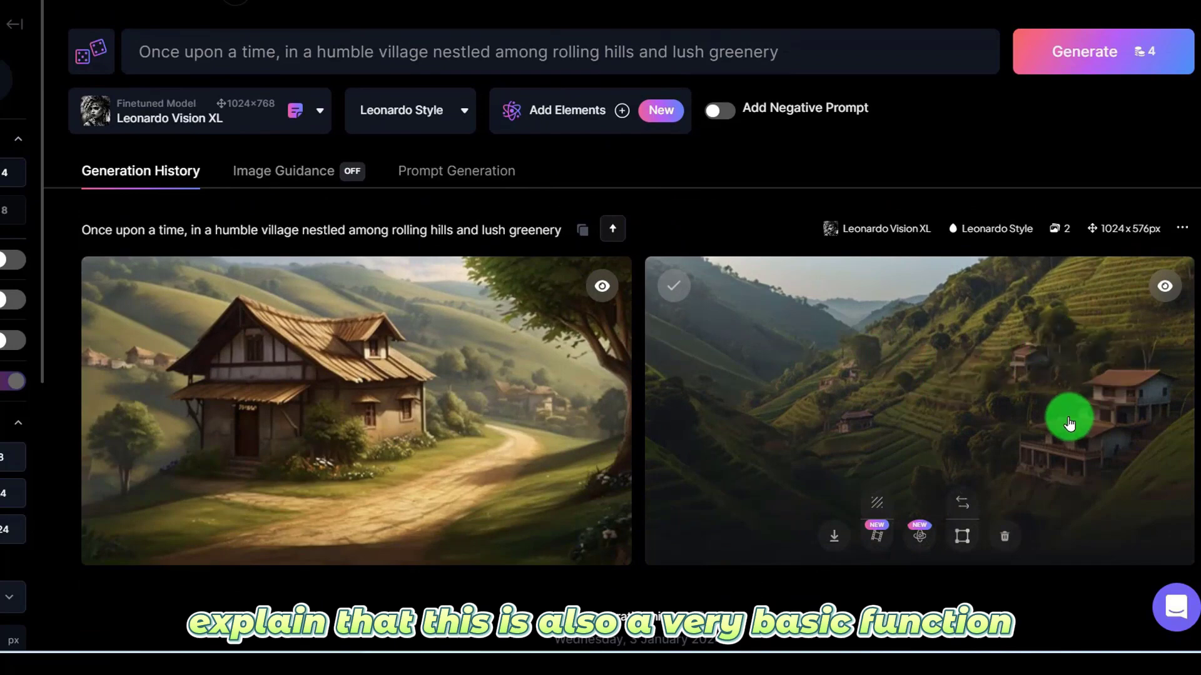
{"action": "scroll", "coordinate": [308, 243], "scroll_direction": "down", "scroll_amount": 2}
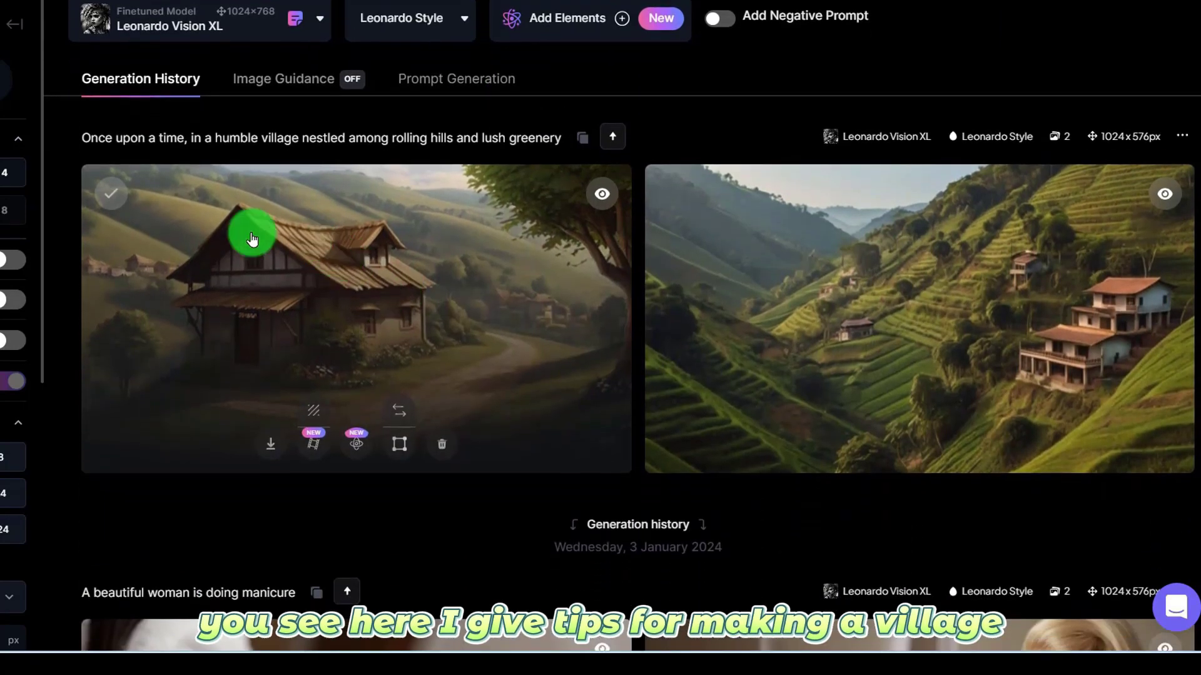
{"action": "left_click", "coordinate": [376, 317]}
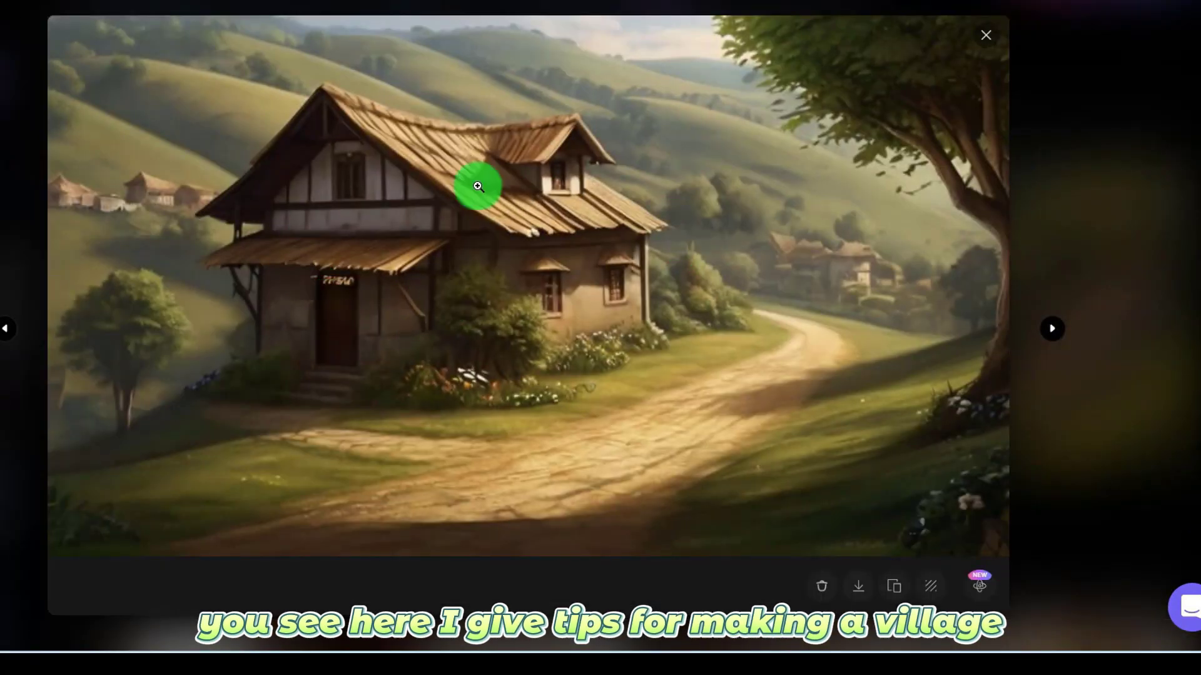
{"action": "left_click", "coordinate": [981, 39]}
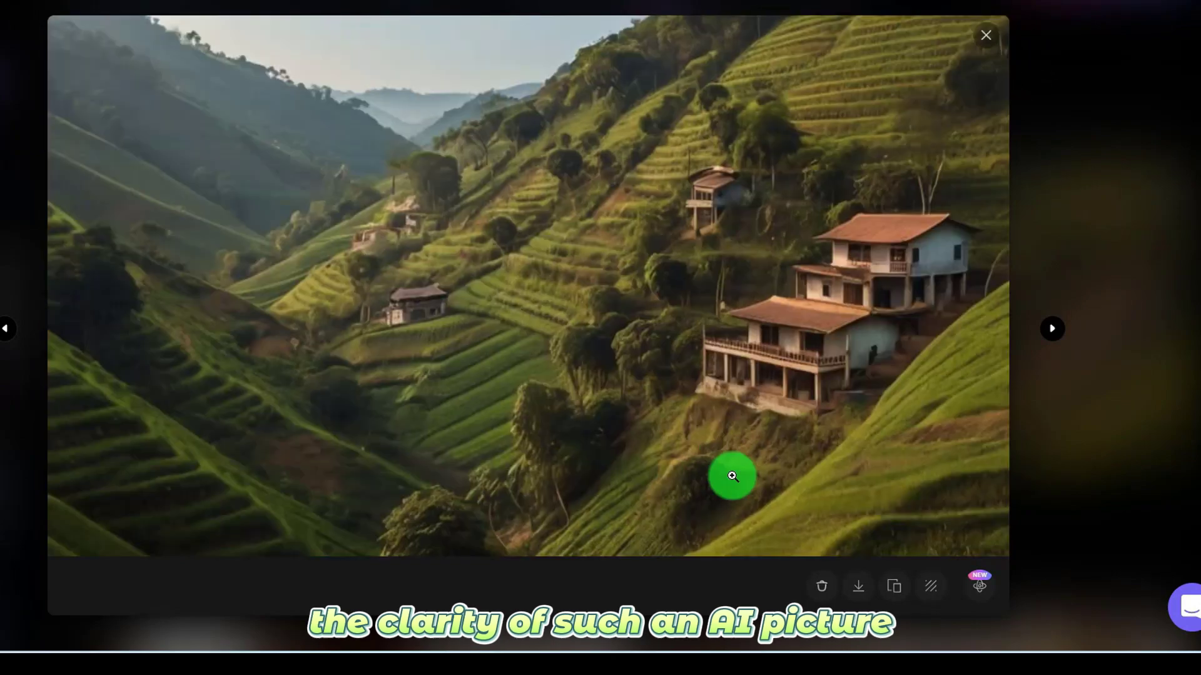
{"action": "key", "text": "Escape"}
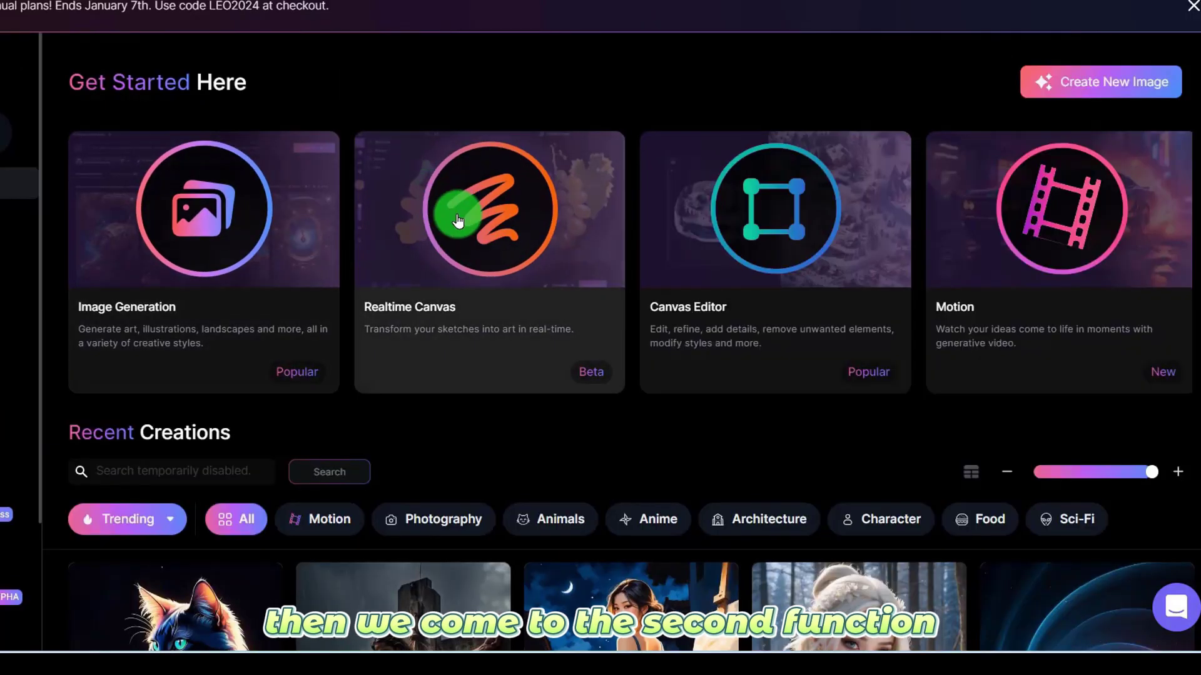
Step: Open the Realtime Canvas and add more freehand strokes to the sketch
{"action": "left_click", "coordinate": [458, 220]}
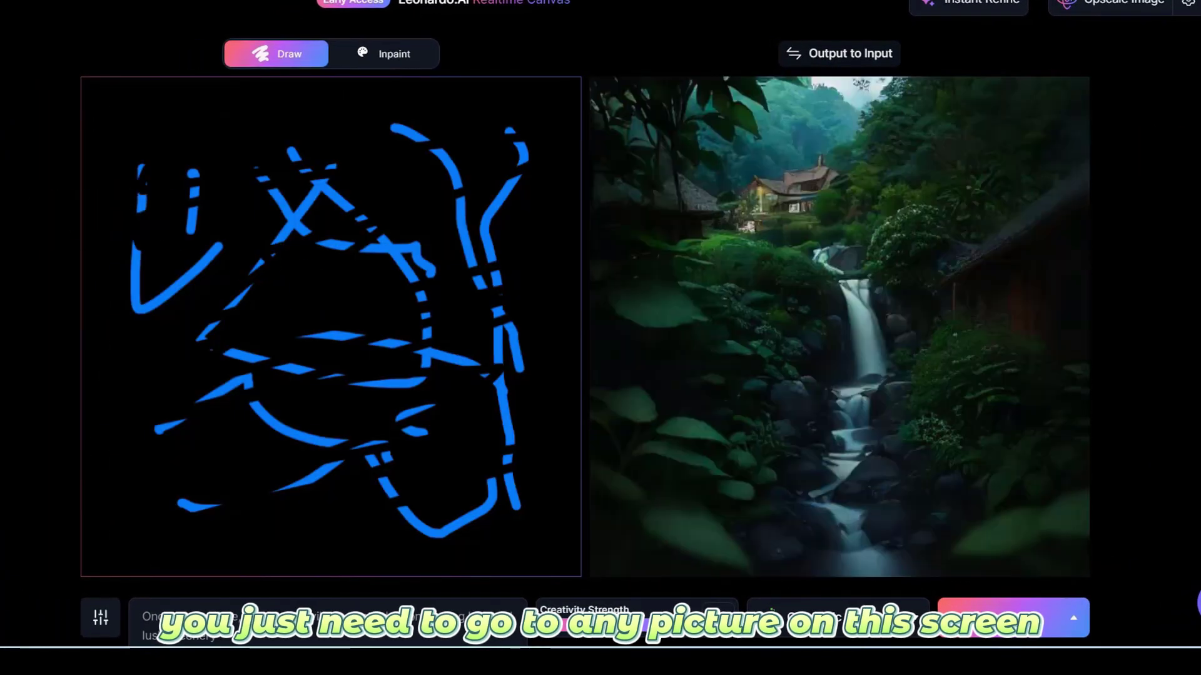
{"action": "left_click_drag", "start_coordinate": [197, 194], "coordinate": [423, 306]}
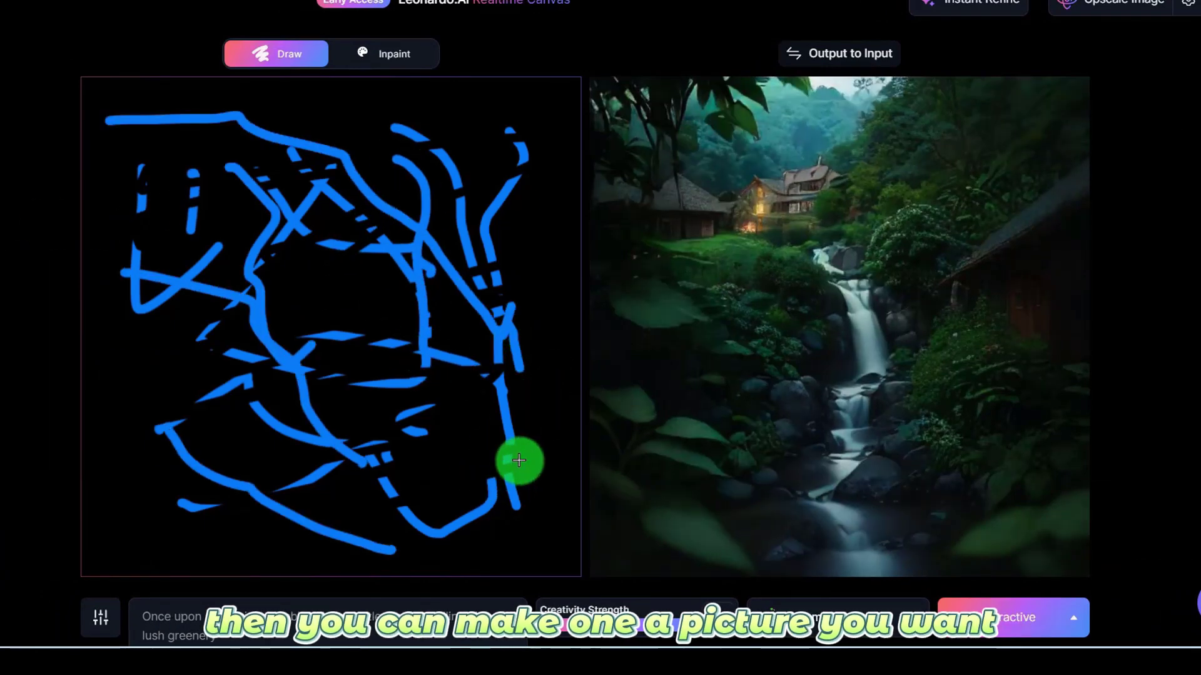
{"action": "scroll", "coordinate": [388, 495], "scroll_direction": "down", "scroll_amount": 1}
Step: Select the whole scene description prompt text, then deselect it
{"action": "left_click_drag", "start_coordinate": [240, 619], "coordinate": [113, 579]}
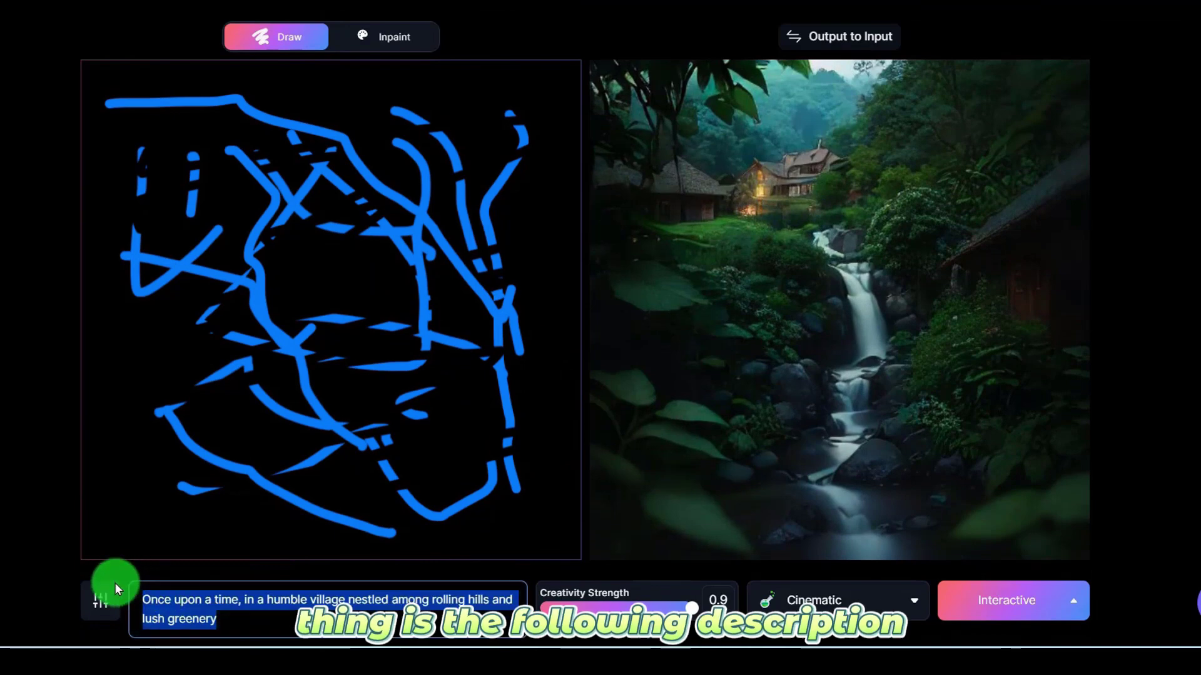
{"action": "left_click", "coordinate": [257, 613]}
{"action": "triple_click", "coordinate": [194, 597]}
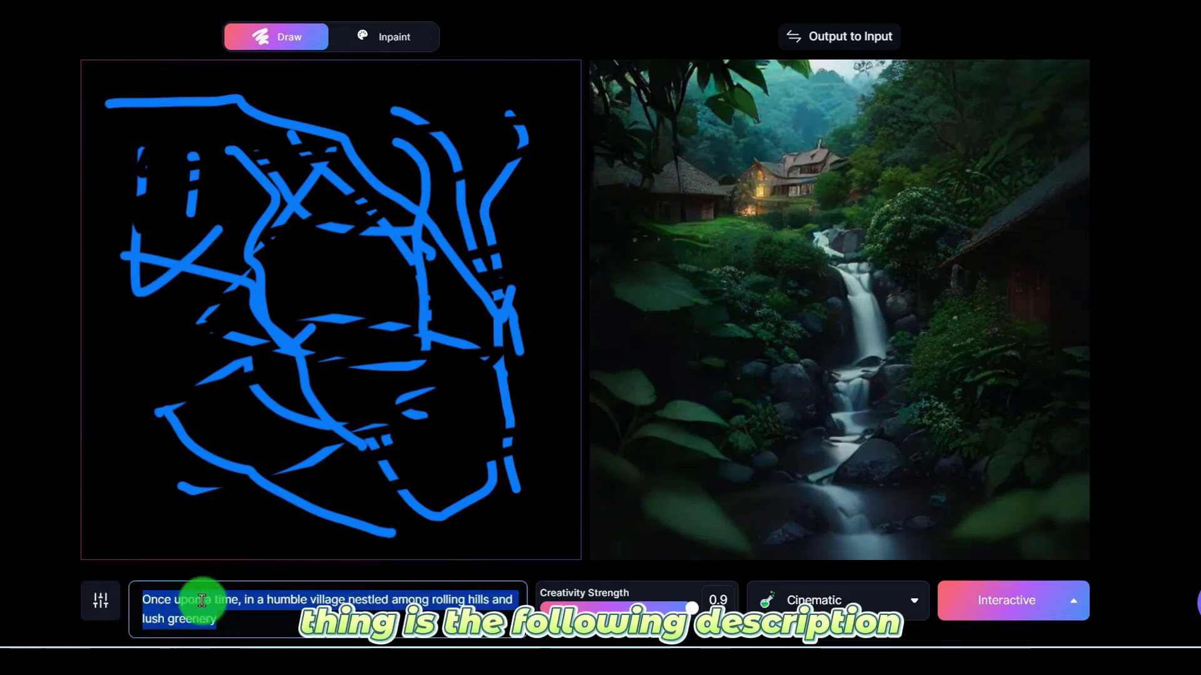
{"action": "left_click", "coordinate": [286, 388]}
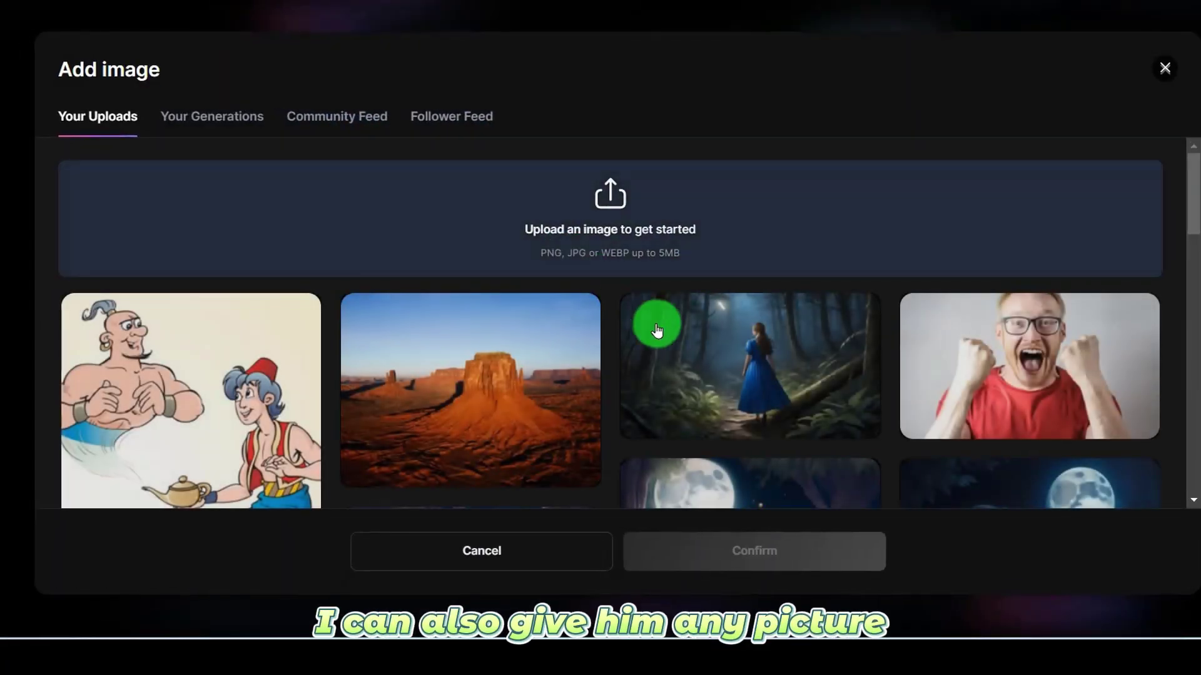
Step: Place the desert landscape picture on the realtime canvas and enlarge it to fill it
{"action": "scroll", "coordinate": [556, 374], "scroll_direction": "down", "scroll_amount": 2}
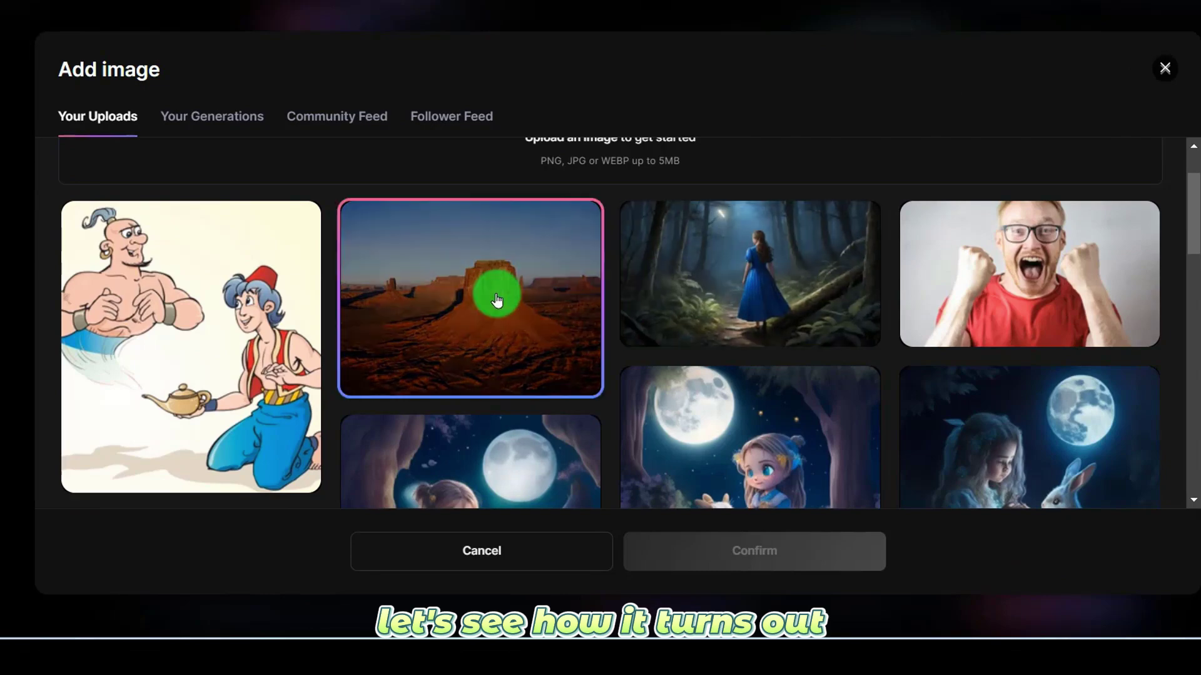
{"action": "left_click", "coordinate": [488, 289]}
{"action": "left_click", "coordinate": [731, 554]}
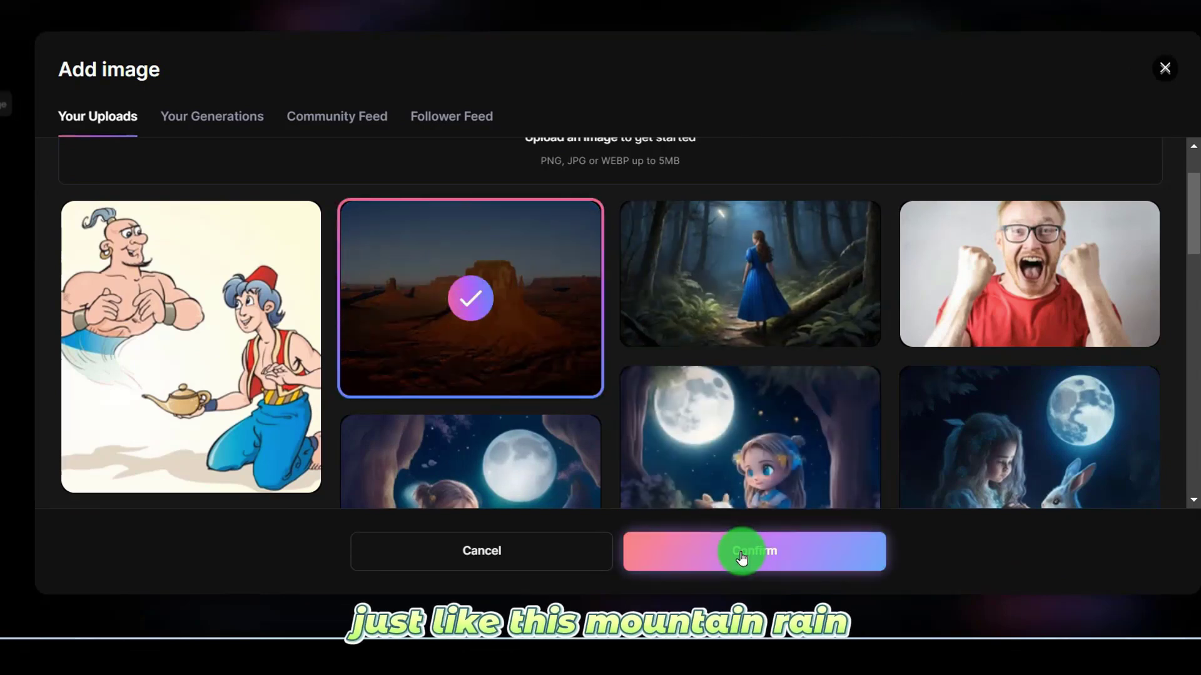
{"action": "left_click_drag", "start_coordinate": [248, 169], "coordinate": [240, 148]}
{"action": "left_click_drag", "start_coordinate": [359, 249], "coordinate": [625, 550]}
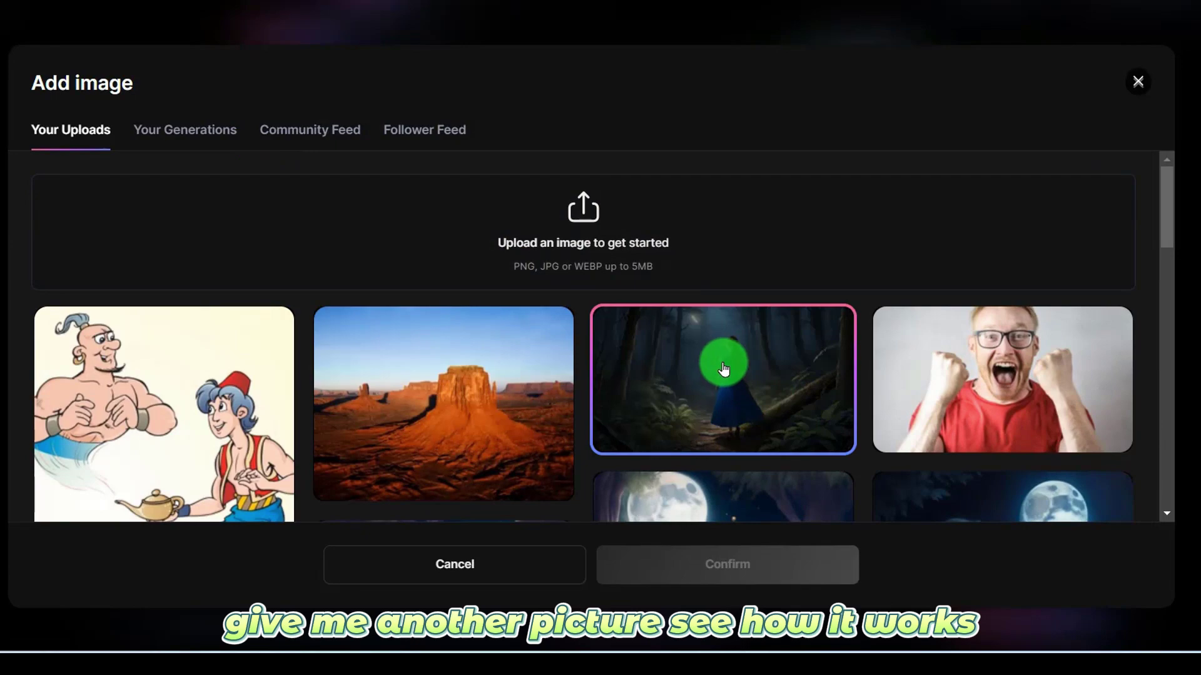
Step: Add the girl-in-forest picture and enlarge it to fill the drawing area
{"action": "left_click", "coordinate": [723, 369]}
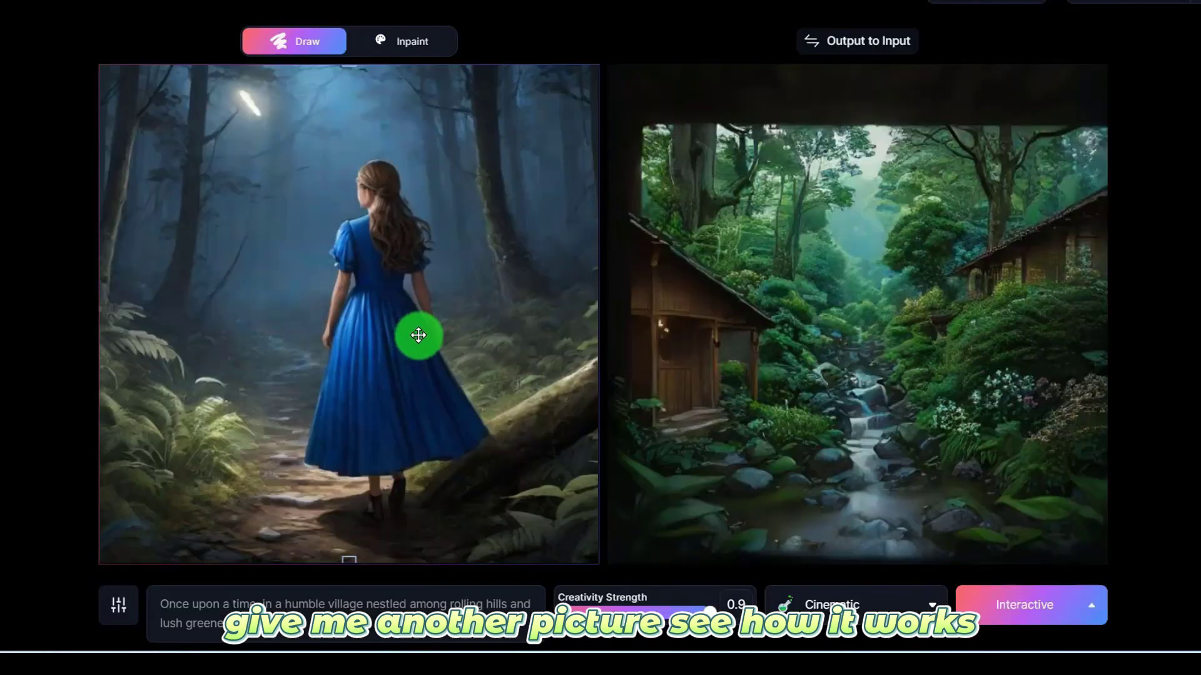
{"action": "mouse_move", "coordinate": [416, 335]}
{"action": "left_mouse_down"}
{"action": "mouse_move", "coordinate": [375, 335]}
{"action": "mouse_move", "coordinate": [453, 286]}
{"action": "left_mouse_up"}
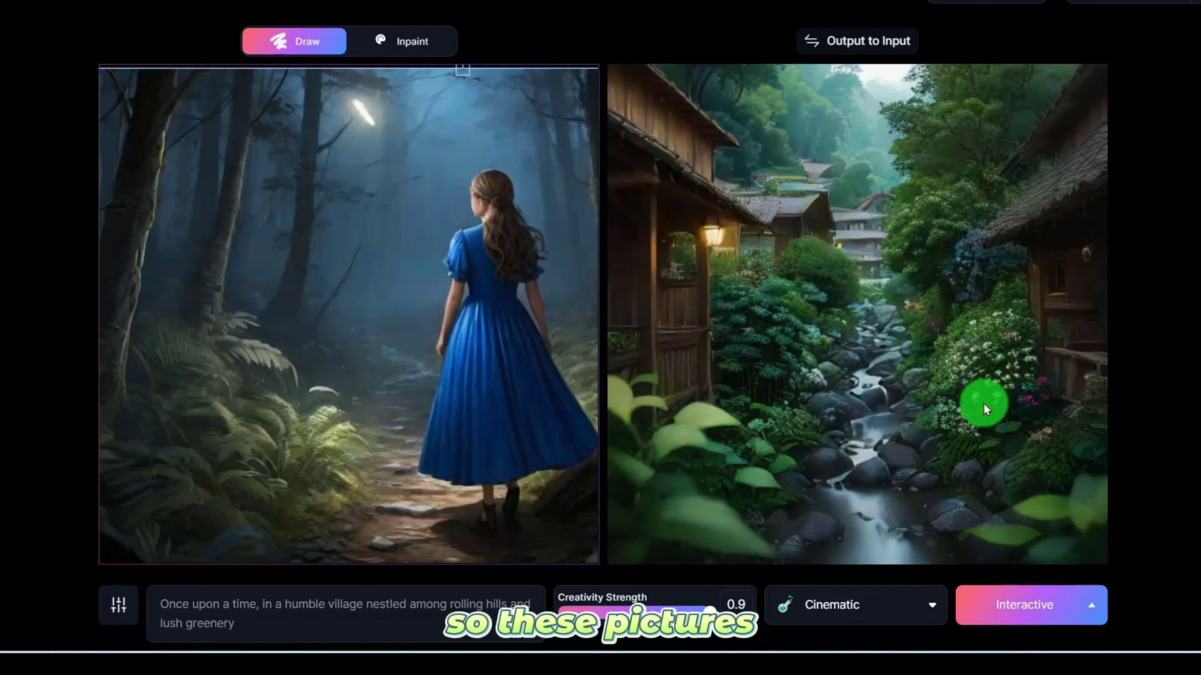
{"action": "scroll", "coordinate": [853, 194], "scroll_direction": "up", "scroll_amount": 1}
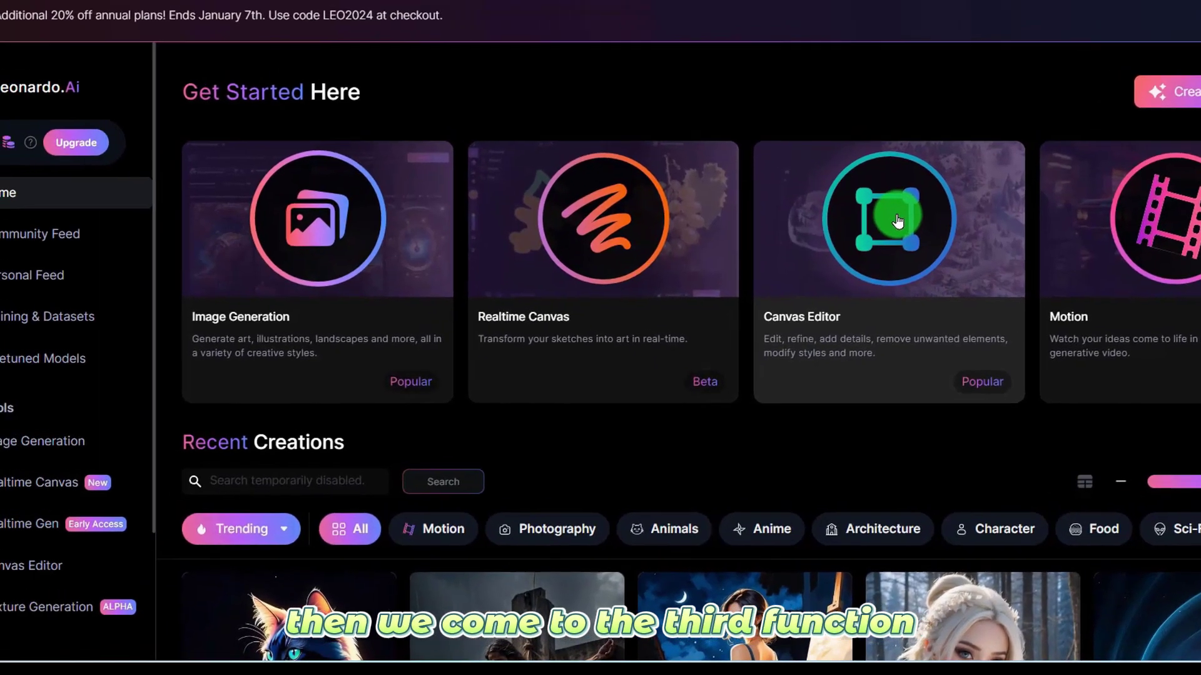
Step: In the Canvas Editor, upload the boy picture from the computer
{"action": "left_click", "coordinate": [839, 232]}
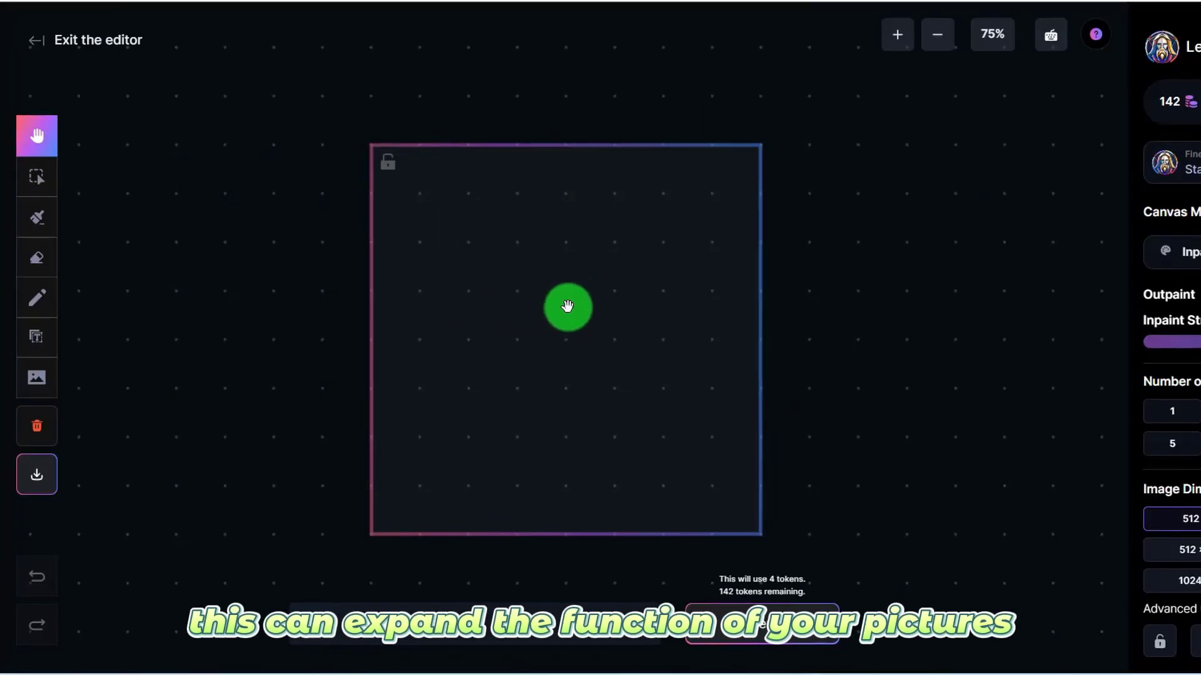
{"action": "left_click", "coordinate": [36, 377]}
{"action": "left_click", "coordinate": [125, 374]}
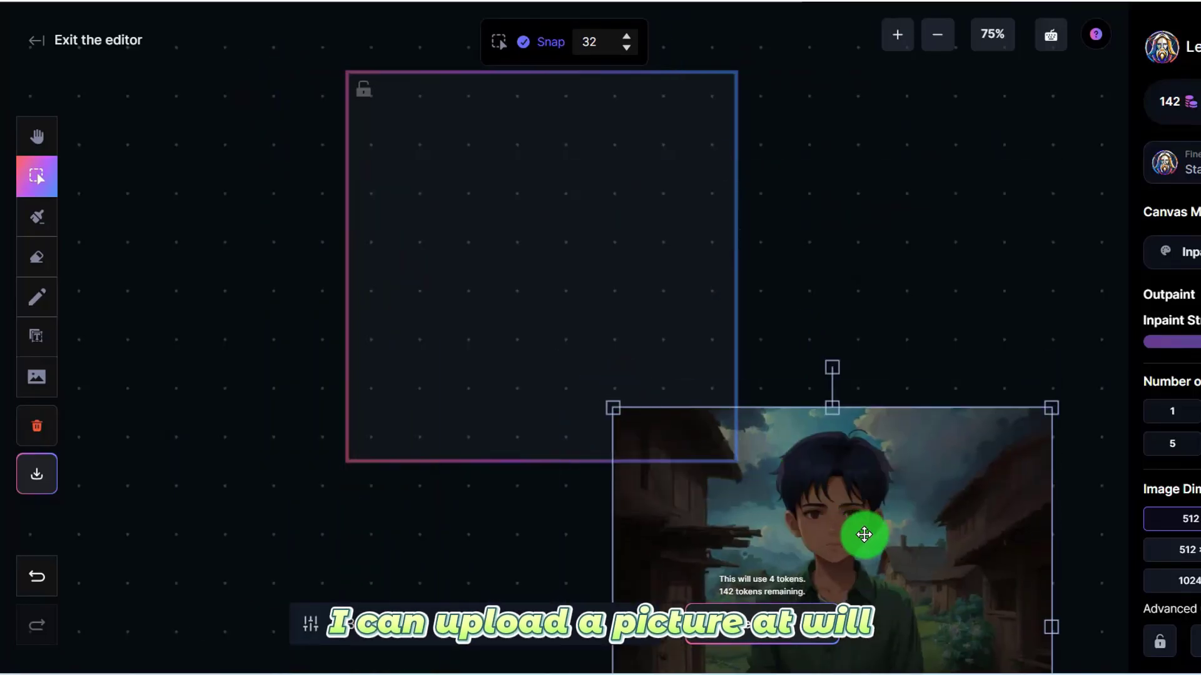
{"action": "left_click", "coordinate": [467, 289]}
Step: Shrink the boy picture, position it near the frame's top, and generate the expansion
{"action": "left_click_drag", "start_coordinate": [579, 269], "coordinate": [550, 257]}
{"action": "left_click_drag", "start_coordinate": [658, 407], "coordinate": [553, 293]}
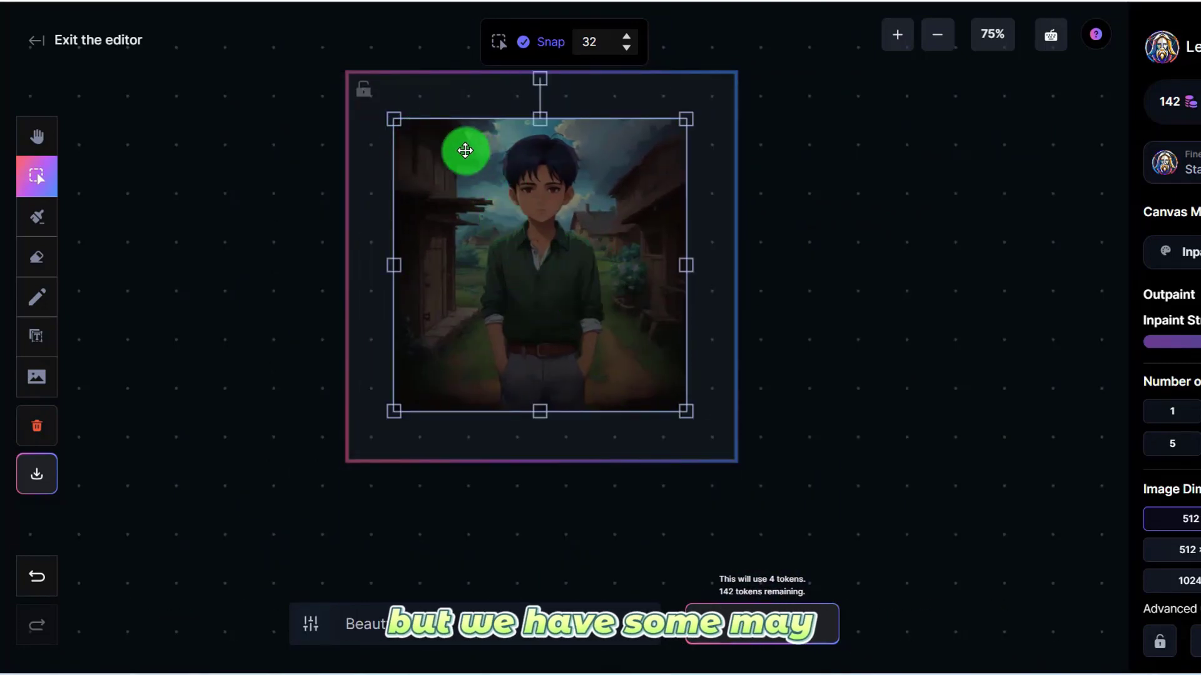
{"action": "left_click_drag", "start_coordinate": [686, 411], "coordinate": [613, 338]}
{"action": "left_click_drag", "start_coordinate": [504, 238], "coordinate": [536, 247]}
{"action": "left_click_drag", "start_coordinate": [410, 117], "coordinate": [410, 116]}
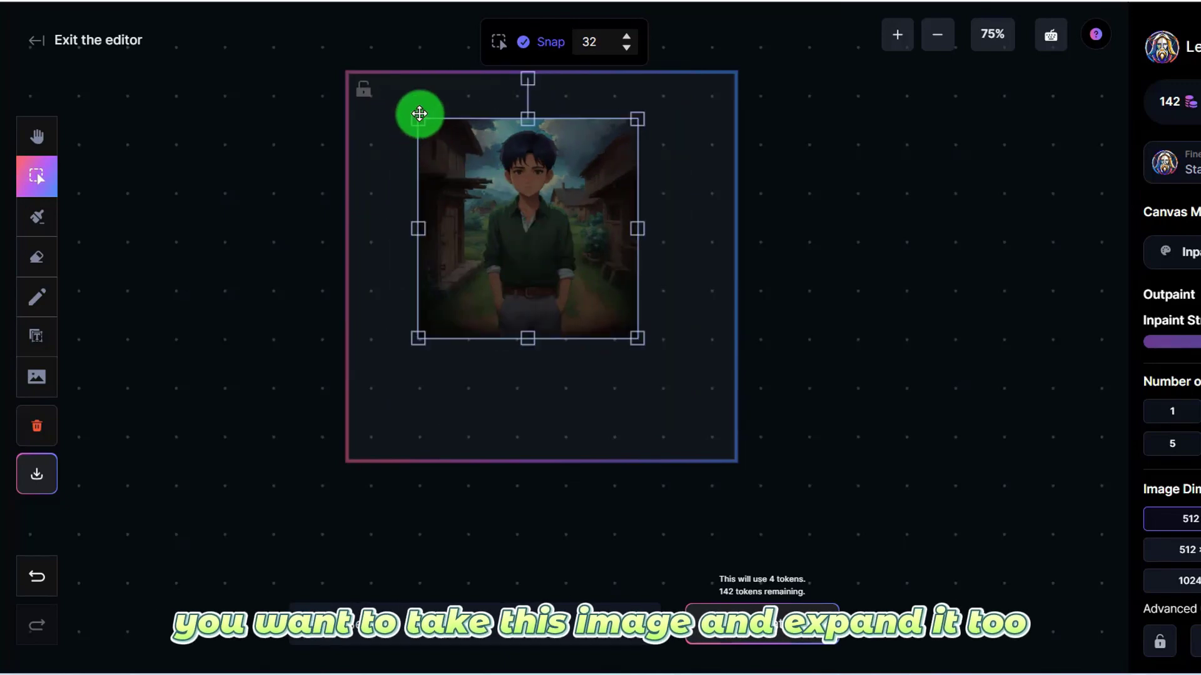
{"action": "left_click_drag", "start_coordinate": [532, 244], "coordinate": [522, 206]}
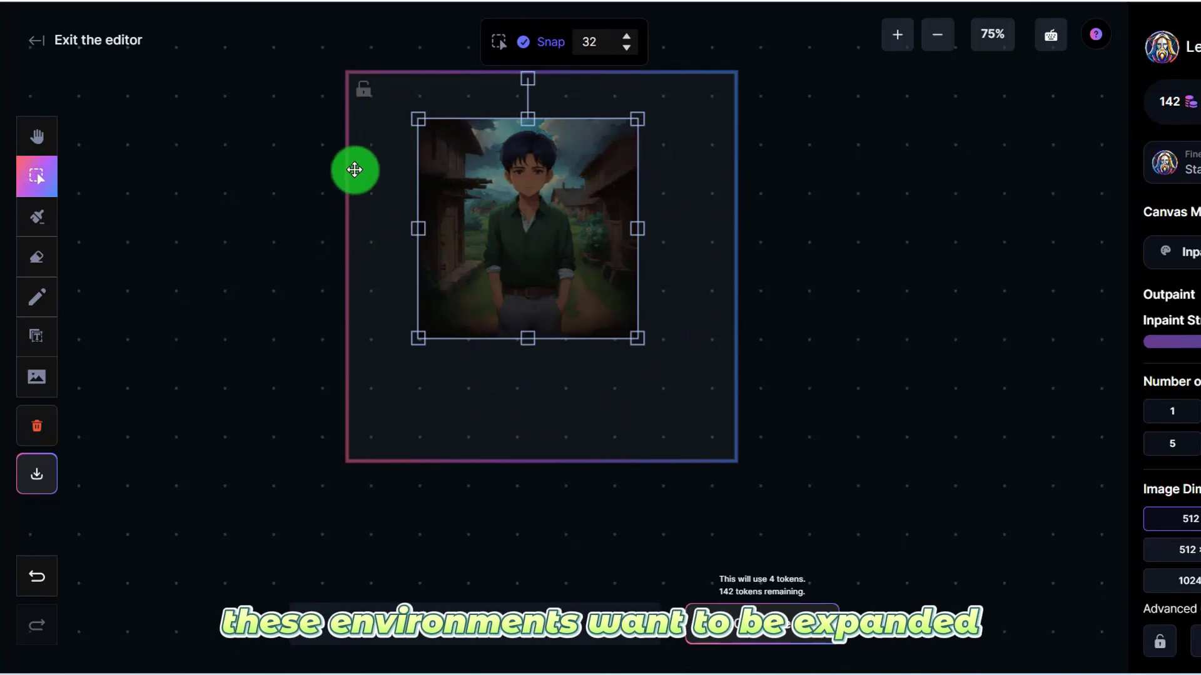
{"action": "left_click", "coordinate": [472, 622]}
{"action": "left_click", "coordinate": [765, 625]}
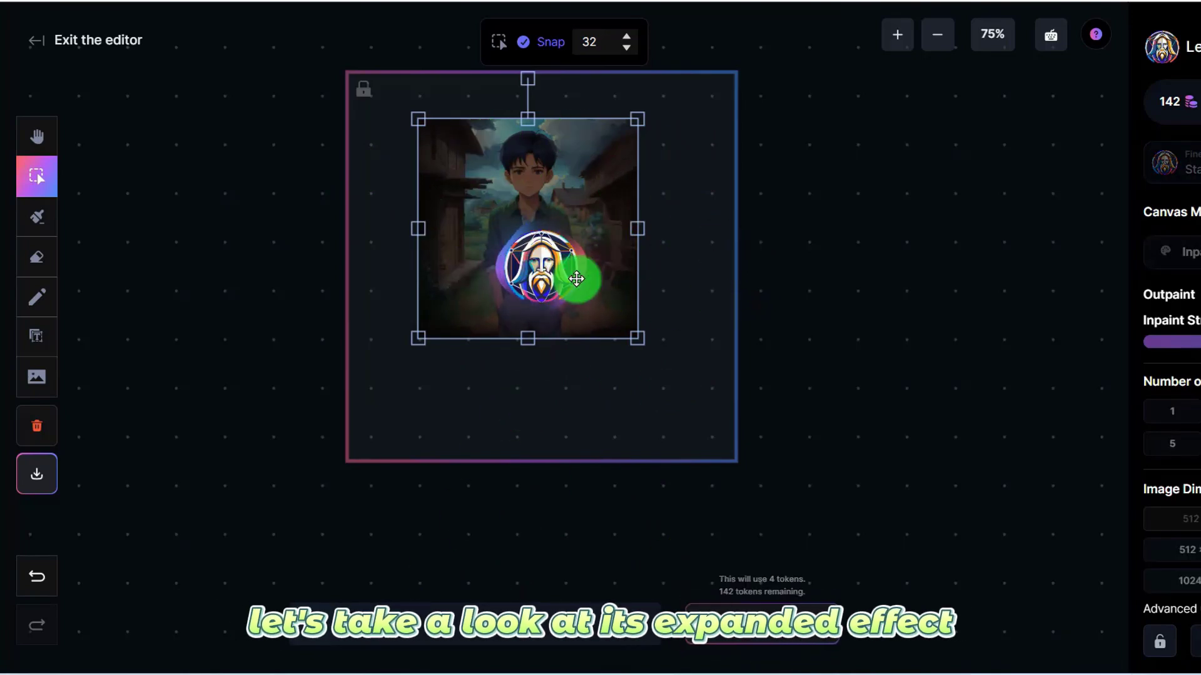
Step: Cycle back and forth through the four outpainted versions of the boy picture
{"action": "left_click", "coordinate": [437, 491]}
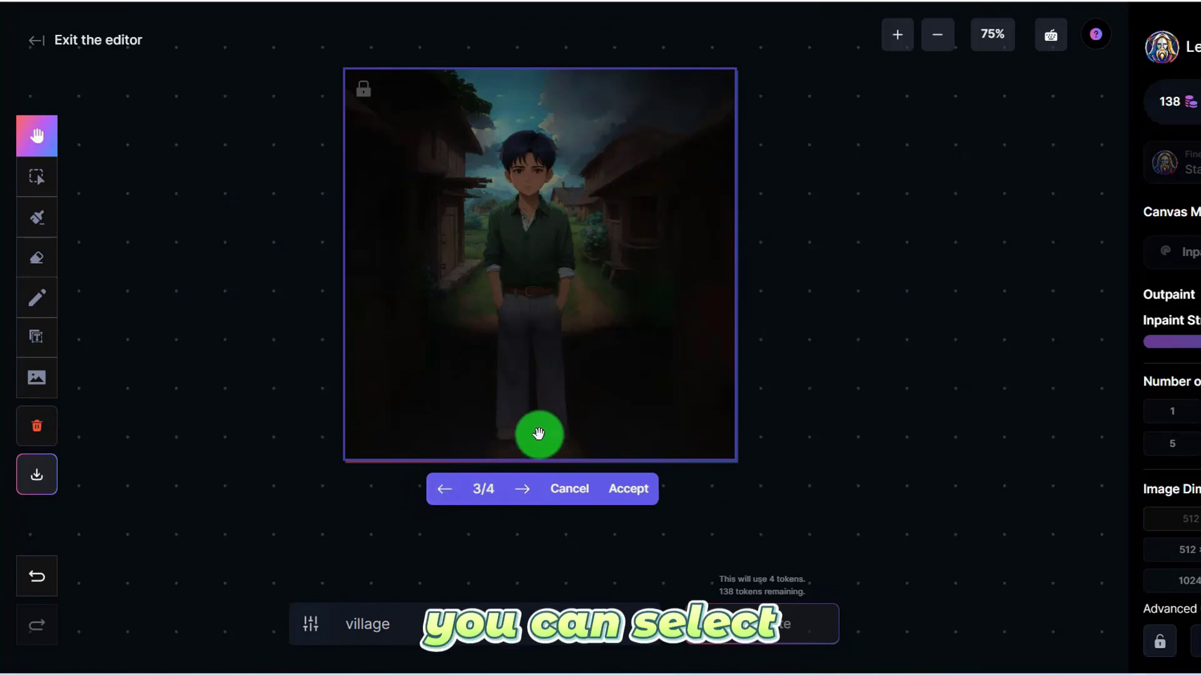
{"action": "left_click", "coordinate": [522, 489]}
{"action": "left_click", "coordinate": [520, 491]}
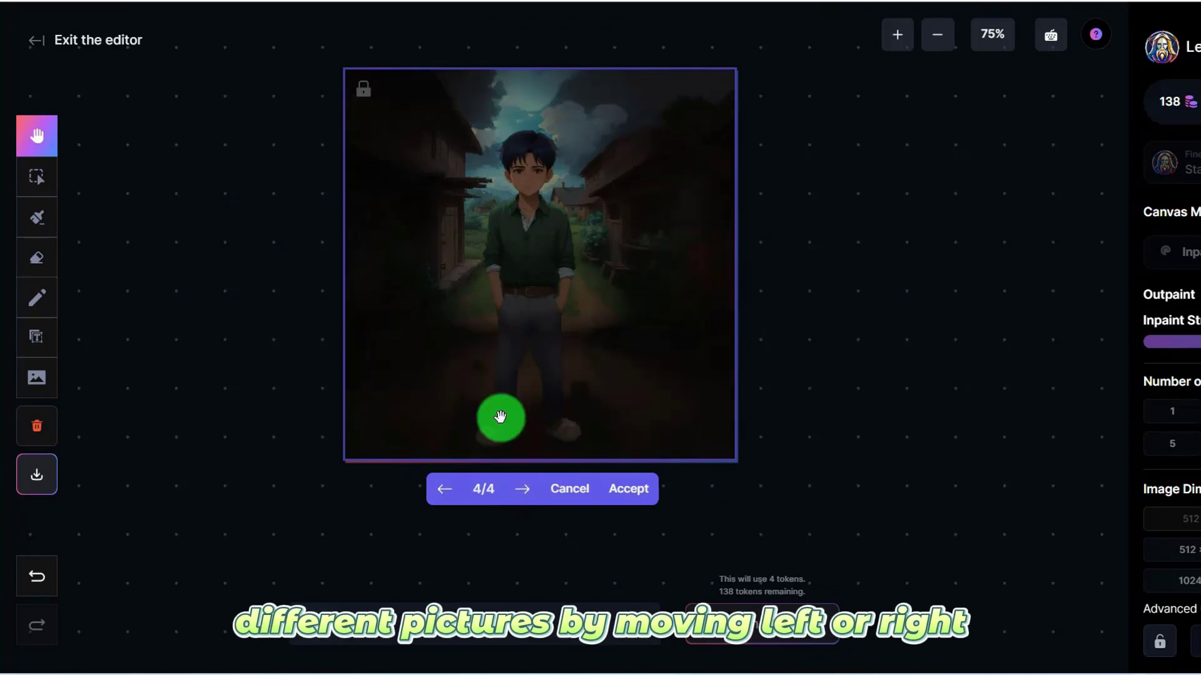
{"action": "left_click", "coordinate": [442, 494]}
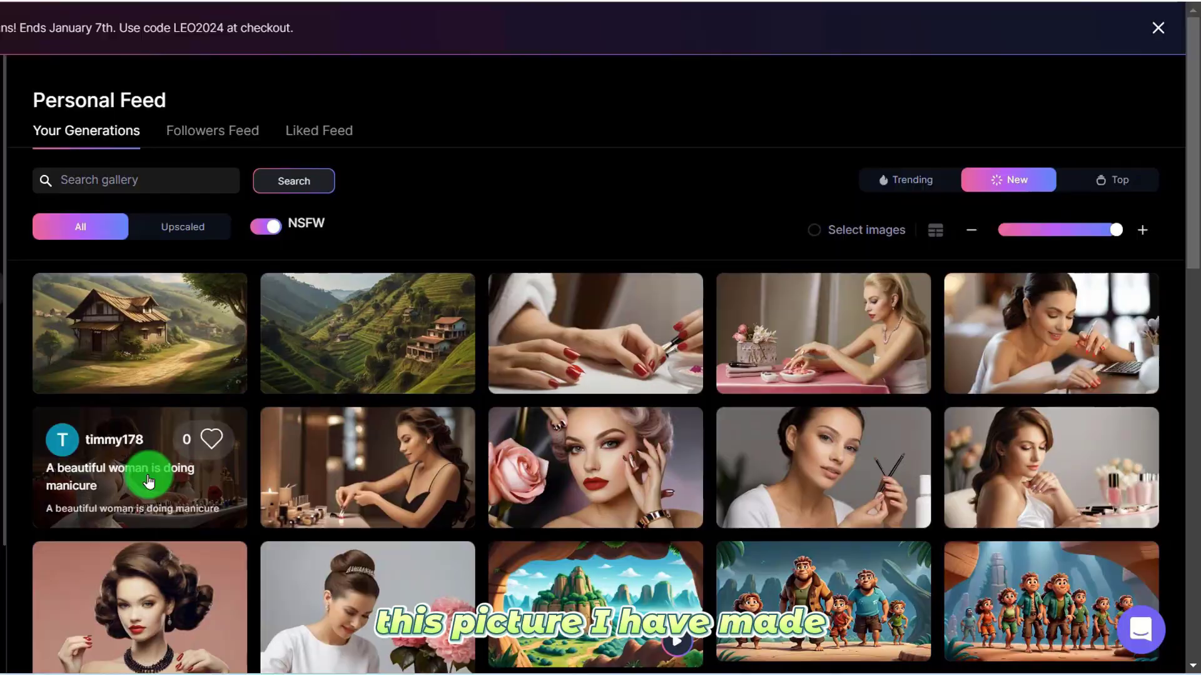
Step: Generate an Image2Motion video from the manicure image in Leonardo.Ai
{"action": "left_click", "coordinate": [148, 481]}
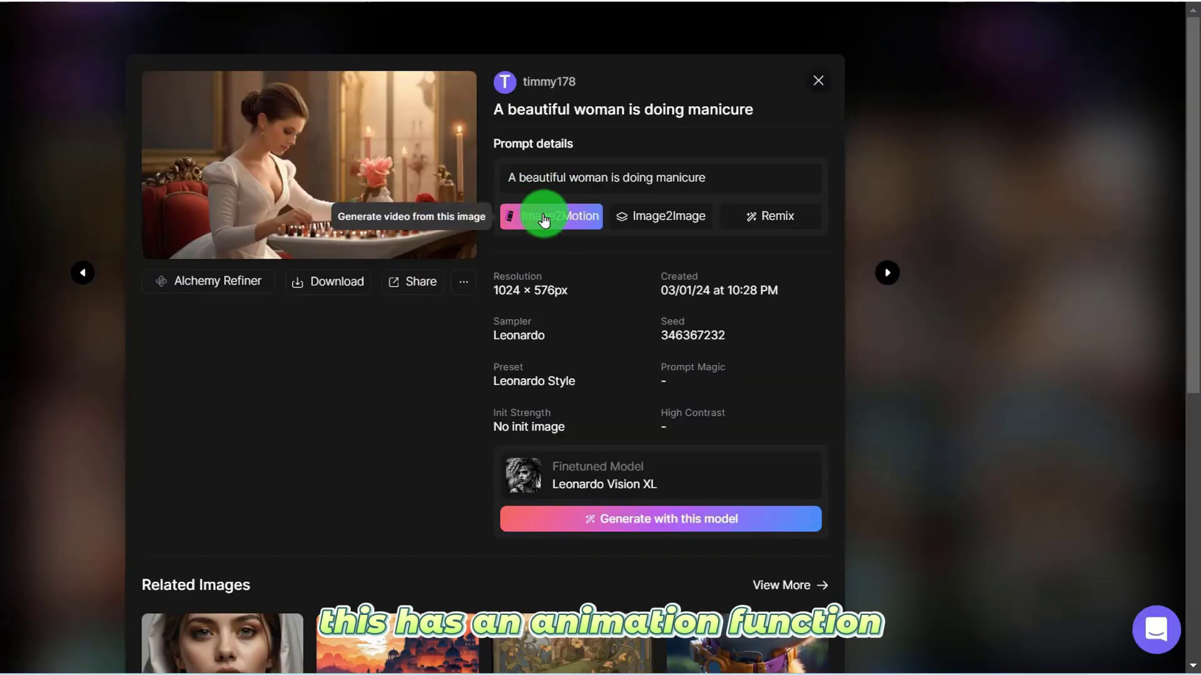
{"action": "left_click", "coordinate": [543, 218]}
{"action": "left_click", "coordinate": [636, 507]}
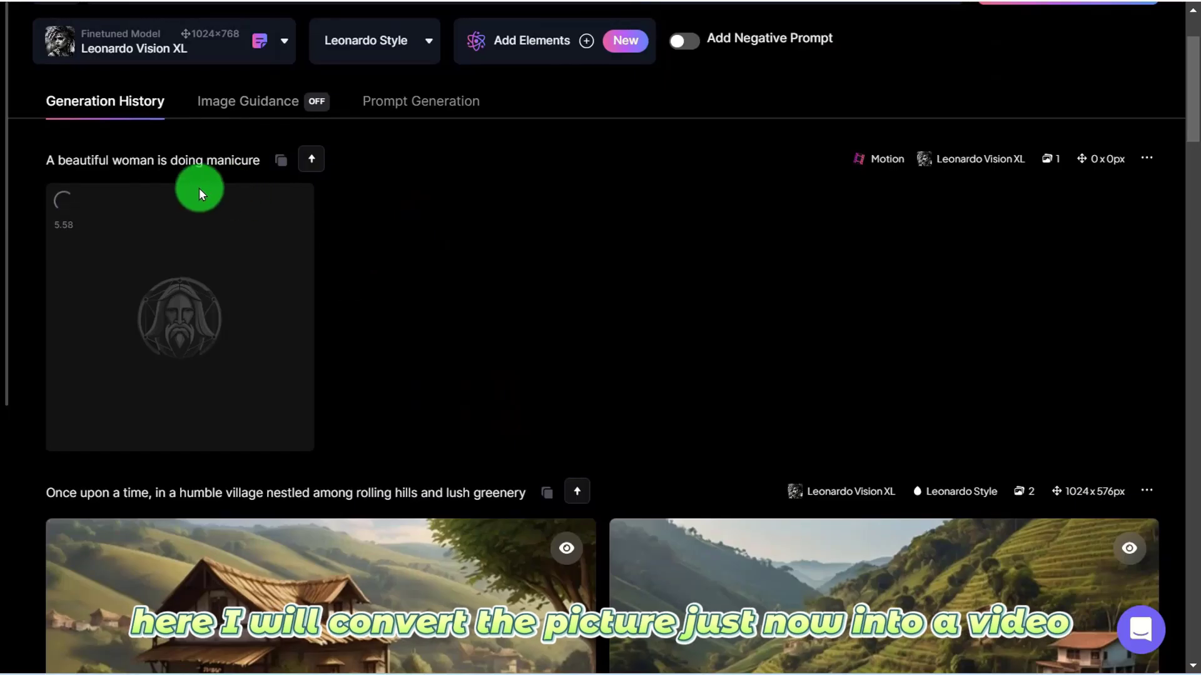
{"action": "scroll", "coordinate": [151, 316], "scroll_direction": "up", "scroll_amount": 2}
{"action": "scroll", "coordinate": [411, 355], "scroll_direction": "down", "scroll_amount": 1}
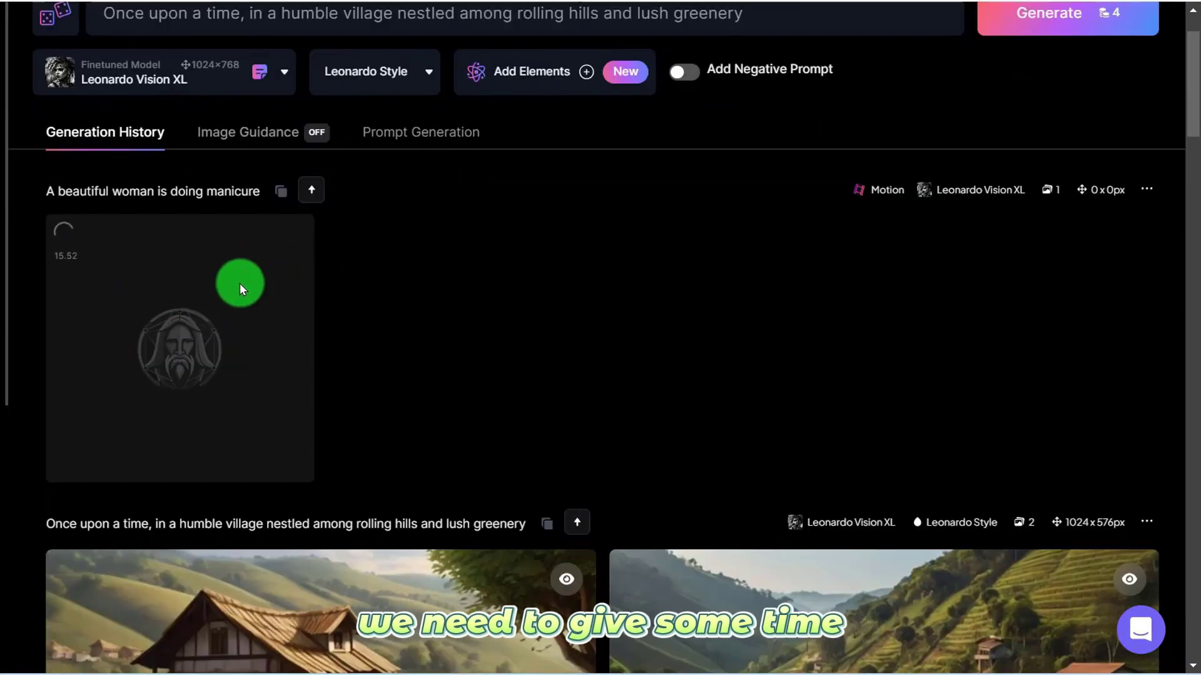
{"action": "scroll", "coordinate": [240, 289], "scroll_direction": "down", "scroll_amount": 8}
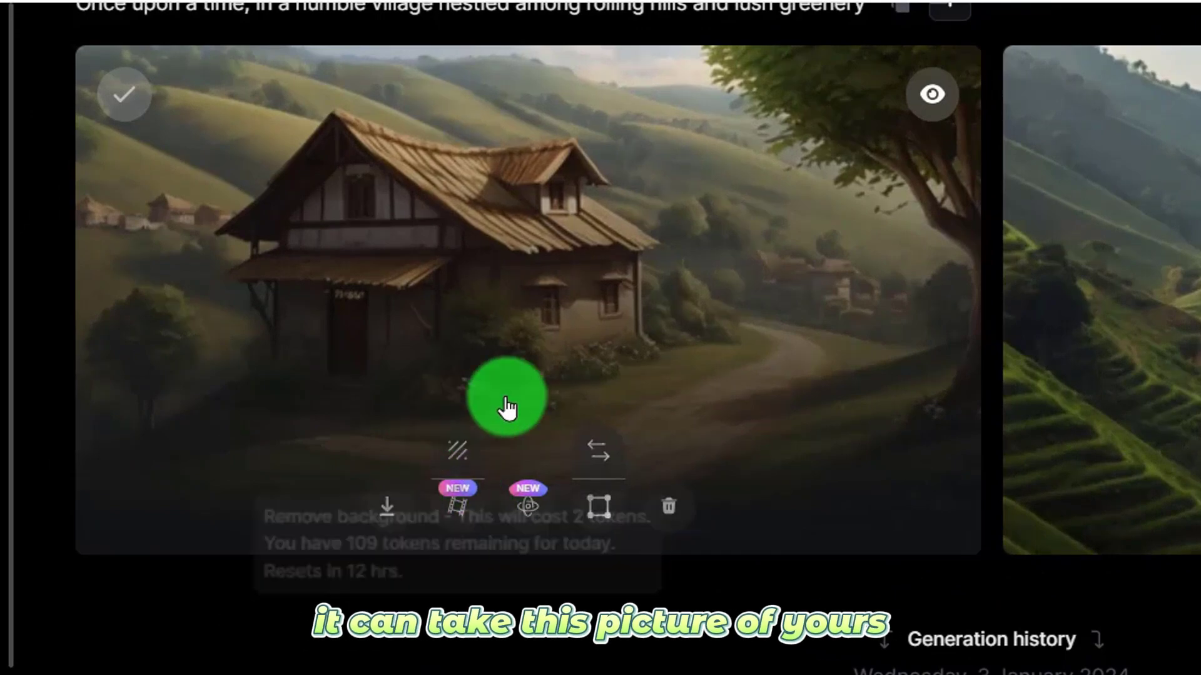
Step: Open the finished manicure Motion item's MP4 preview from Generation History
{"action": "scroll", "coordinate": [658, 381], "scroll_direction": "down", "scroll_amount": 10}
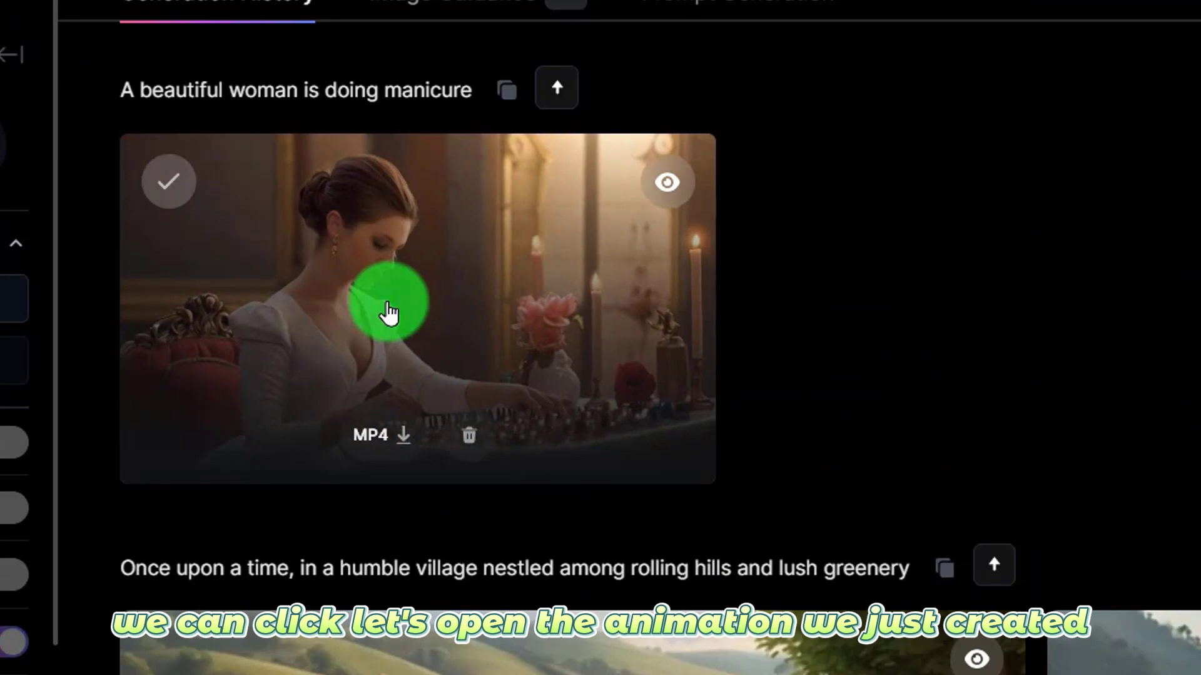
{"action": "left_click", "coordinate": [354, 281]}
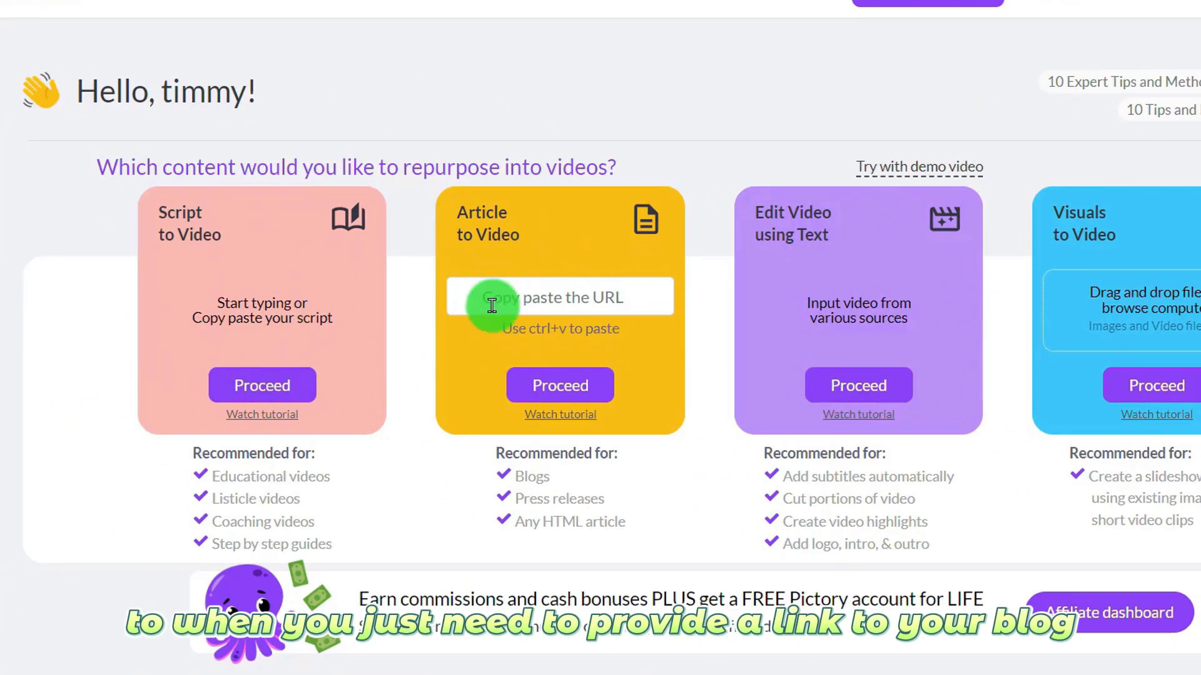
Step: Start a Pictory Script to Video project and select the ChatGPT article title
{"action": "left_click", "coordinate": [553, 297]}
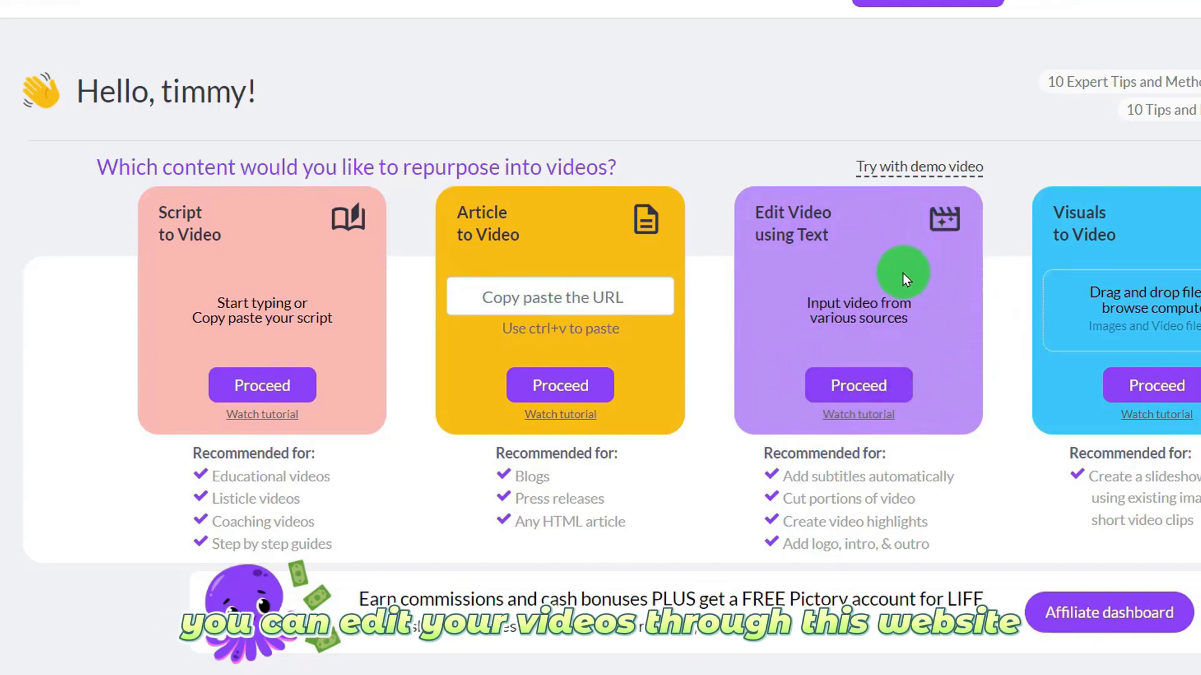
{"action": "left_click", "coordinate": [256, 384]}
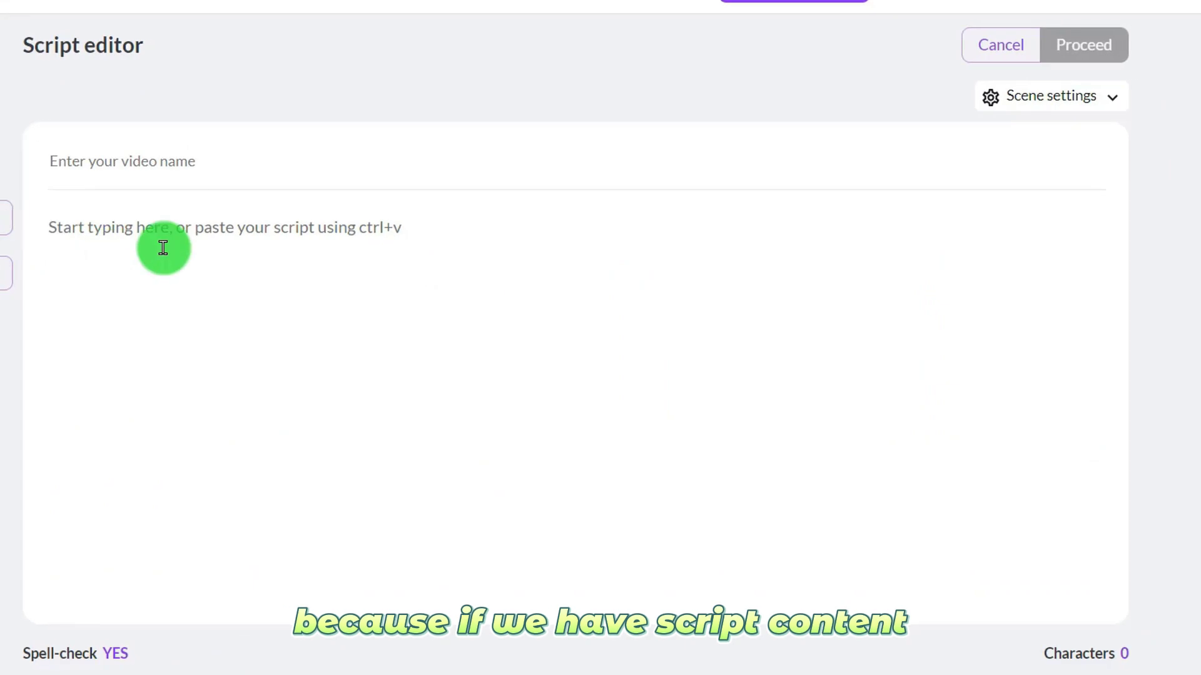
{"action": "left_click", "coordinate": [265, 260]}
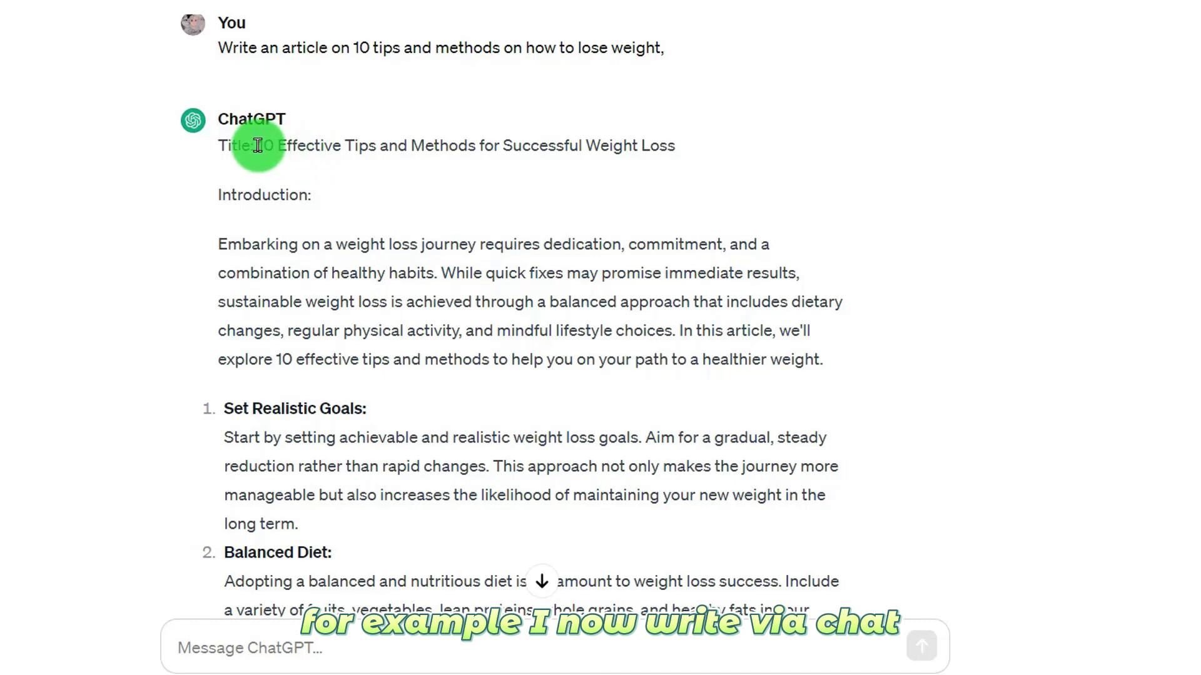
{"action": "left_click_drag", "start_coordinate": [256, 145], "coordinate": [466, 193]}
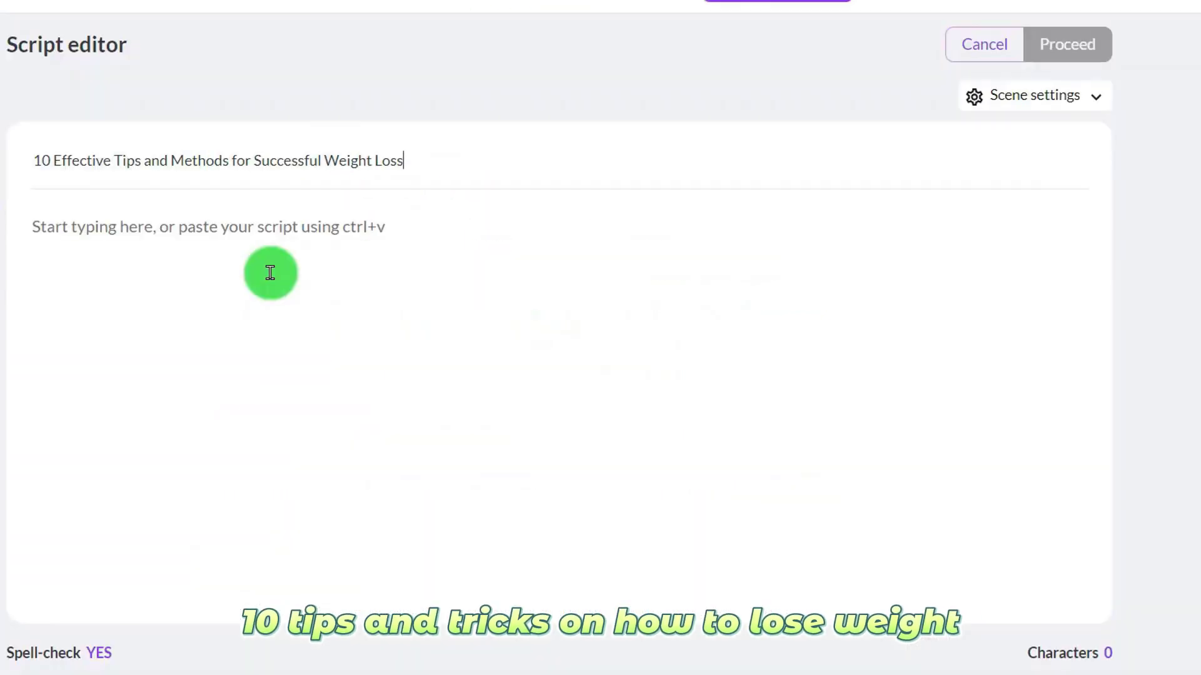
Step: Paste the full weight-loss article into the Pictory script and proceed to the storyboard
{"action": "left_click", "coordinate": [268, 271]}
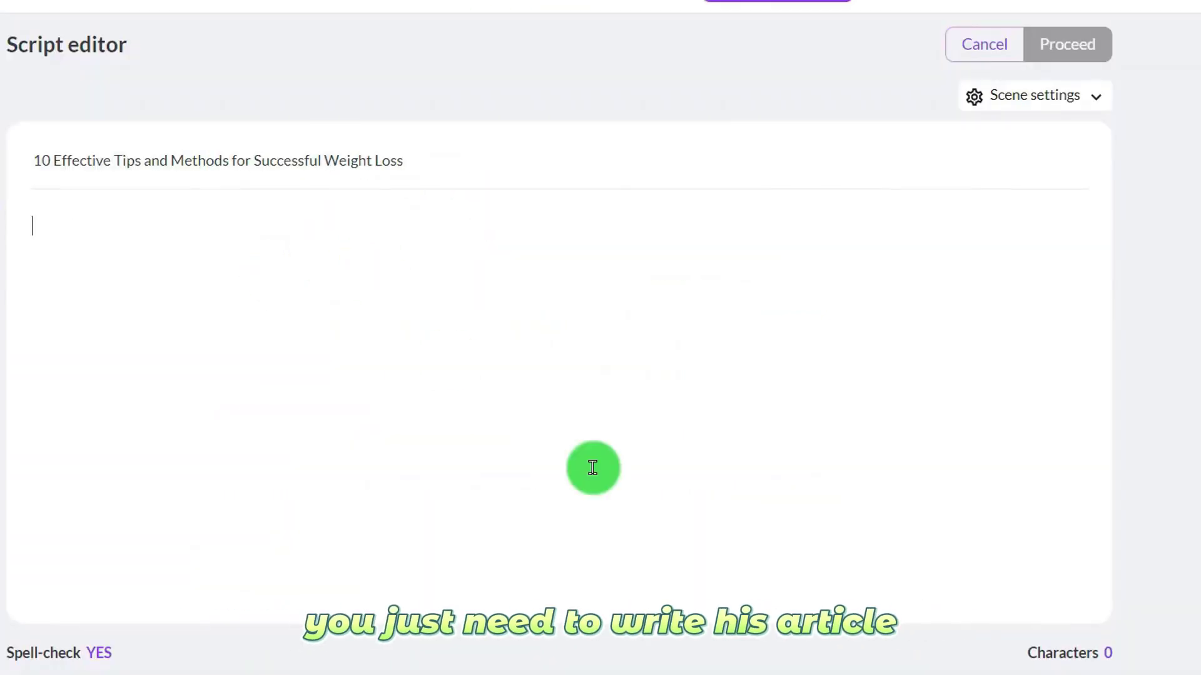
{"action": "key", "text": "ctrl+v"}
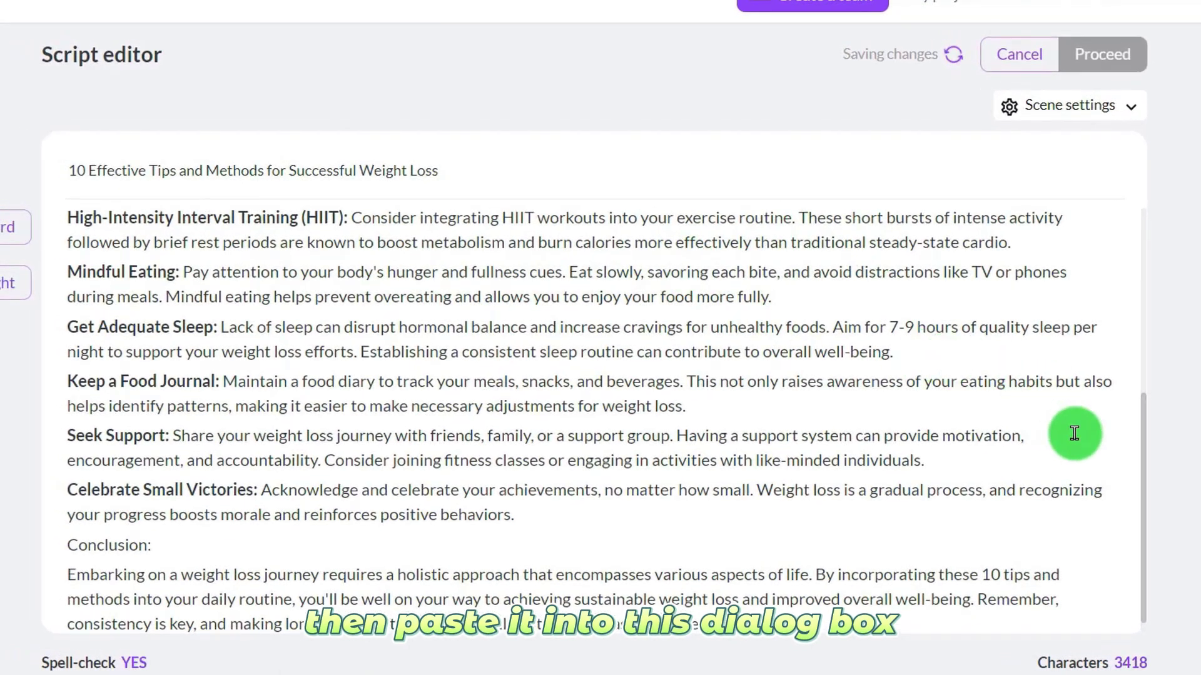
{"action": "scroll", "coordinate": [900, 374], "scroll_direction": "up", "scroll_amount": 2}
{"action": "scroll", "coordinate": [901, 374], "scroll_direction": "up", "scroll_amount": 4}
{"action": "left_click", "coordinate": [1093, 55]}
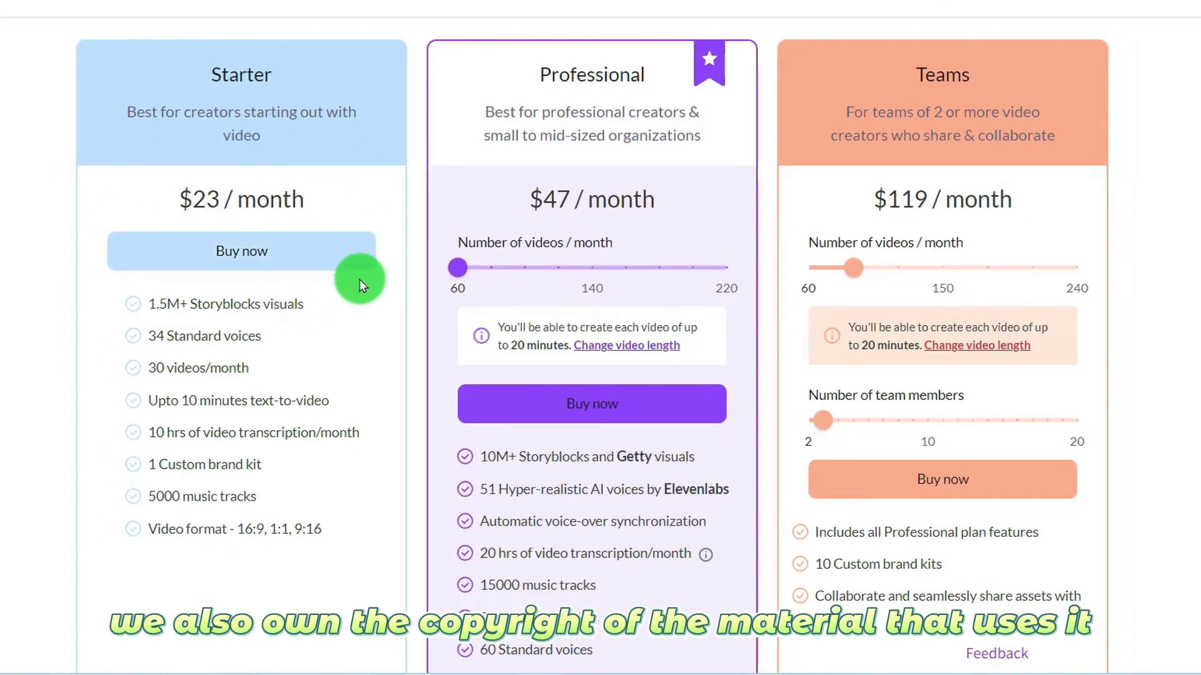
Step: Buy the $23/month Starter plan with a coupon, reducing it to $18.40
{"action": "left_click", "coordinate": [244, 252]}
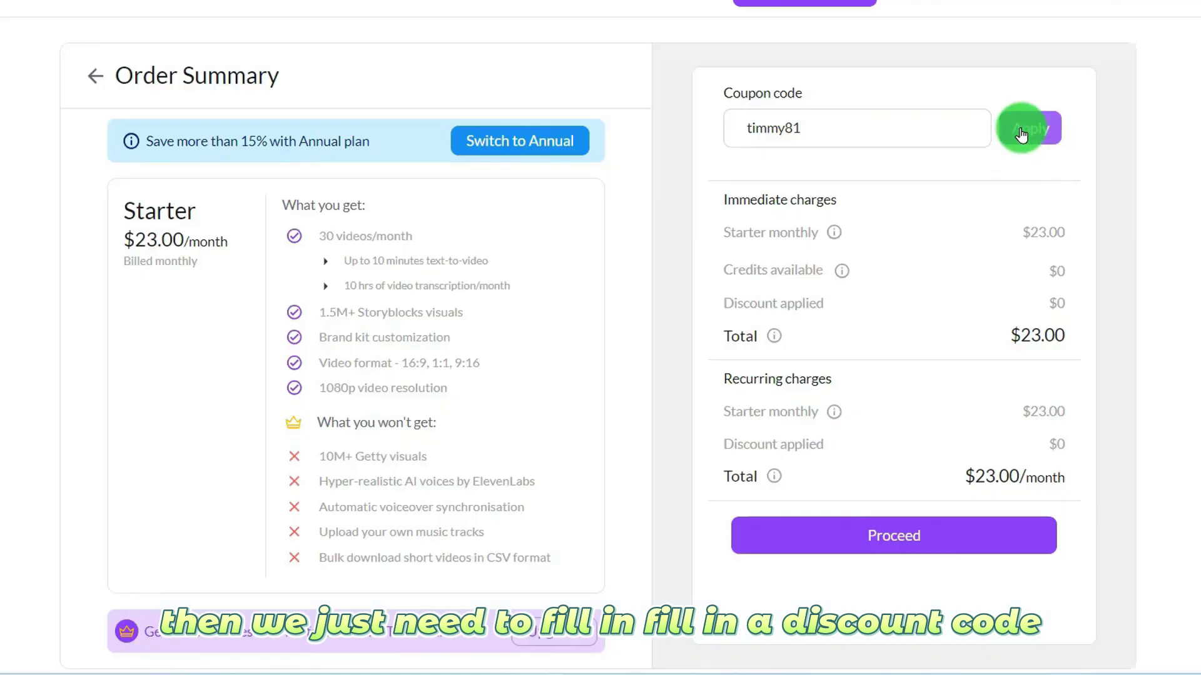
{"action": "left_click", "coordinate": [1021, 133]}
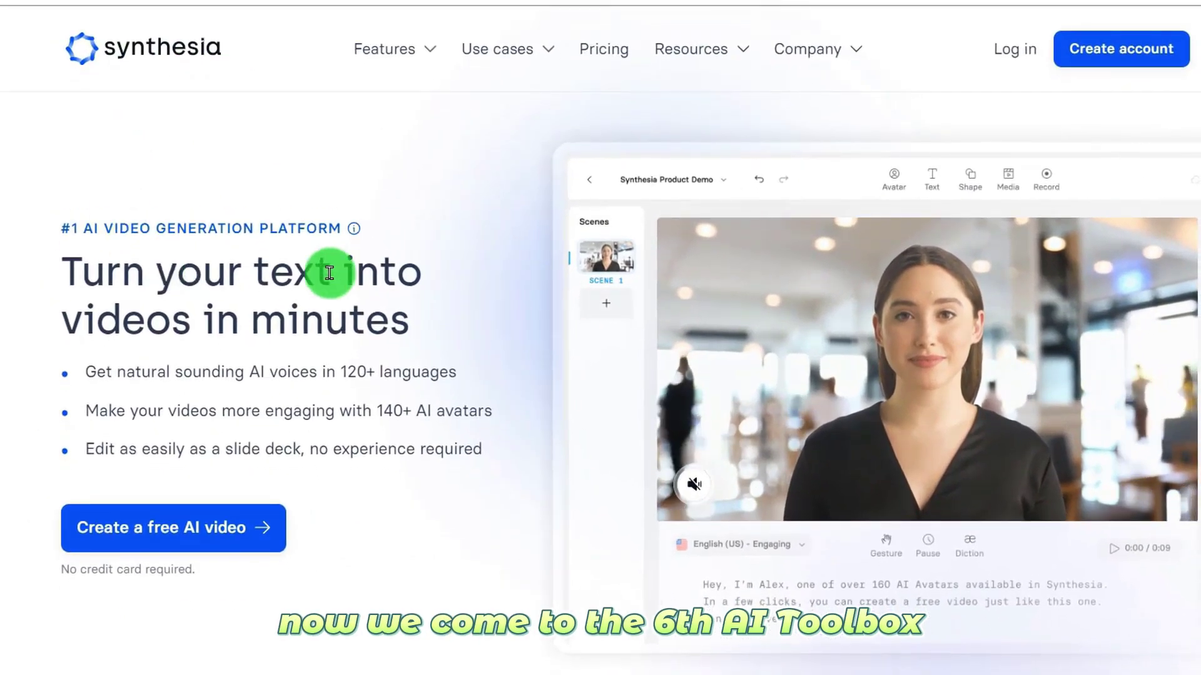
{"action": "scroll", "coordinate": [198, 305], "scroll_direction": "down", "scroll_amount": 1}
{"action": "scroll", "coordinate": [198, 305], "scroll_direction": "down", "scroll_amount": 2}
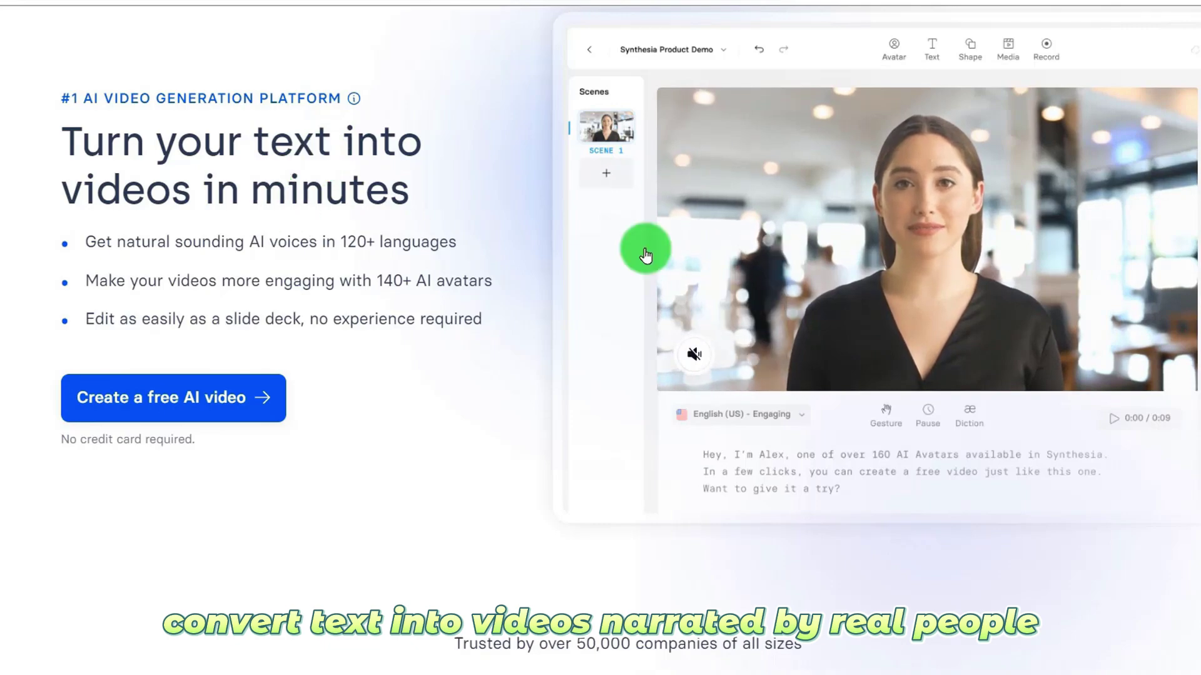
{"action": "scroll", "coordinate": [268, 246], "scroll_direction": "down", "scroll_amount": 4}
{"action": "scroll", "coordinate": [268, 246], "scroll_direction": "down", "scroll_amount": 12}
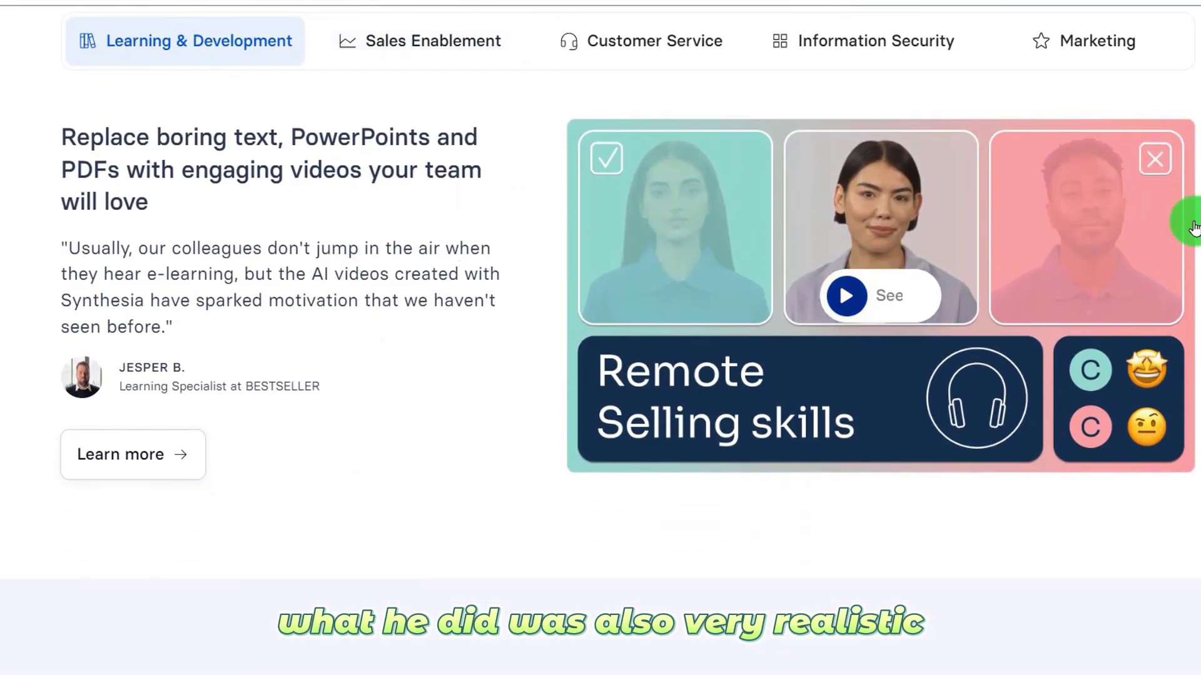
{"action": "scroll", "coordinate": [489, 249], "scroll_direction": "down", "scroll_amount": 10}
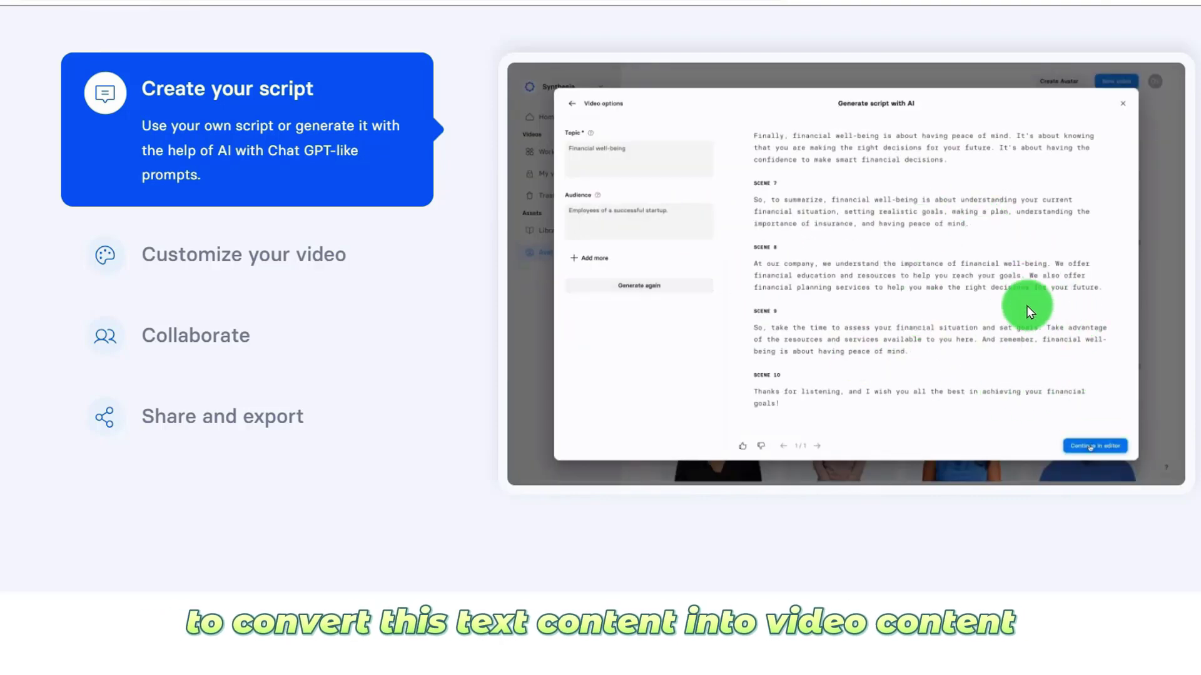
{"action": "scroll", "coordinate": [351, 308], "scroll_direction": "down", "scroll_amount": 3}
{"action": "scroll", "coordinate": [353, 311], "scroll_direction": "down", "scroll_amount": 9}
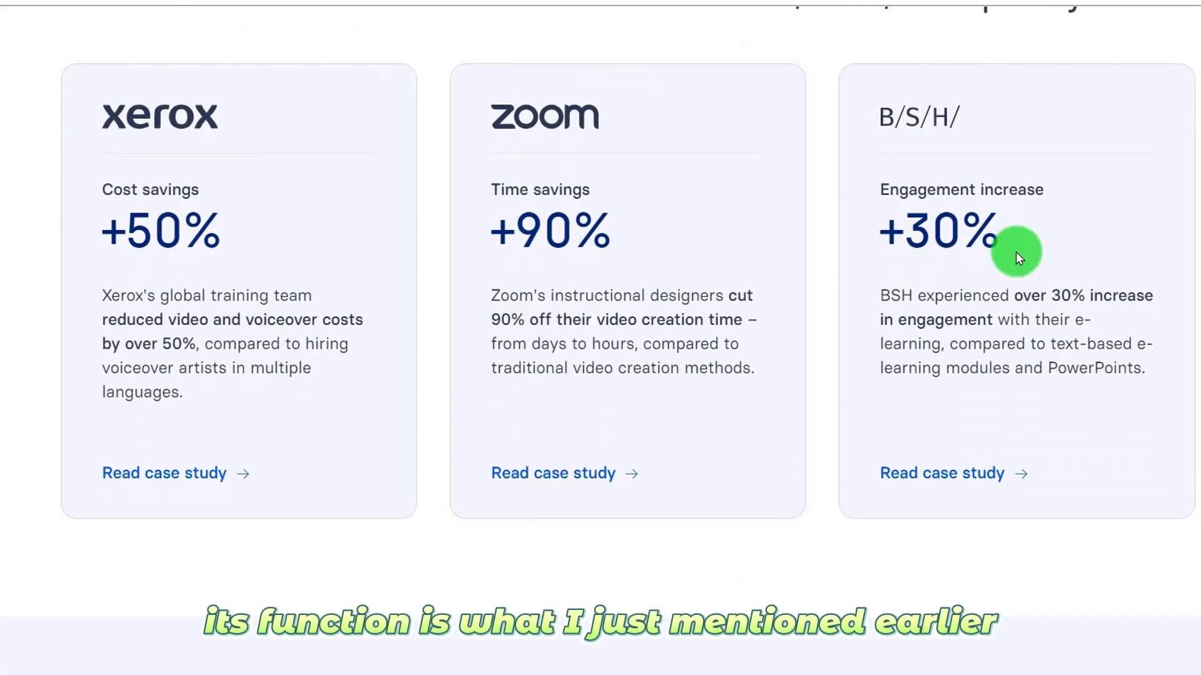
{"action": "scroll", "coordinate": [464, 234], "scroll_direction": "up", "scroll_amount": 12}
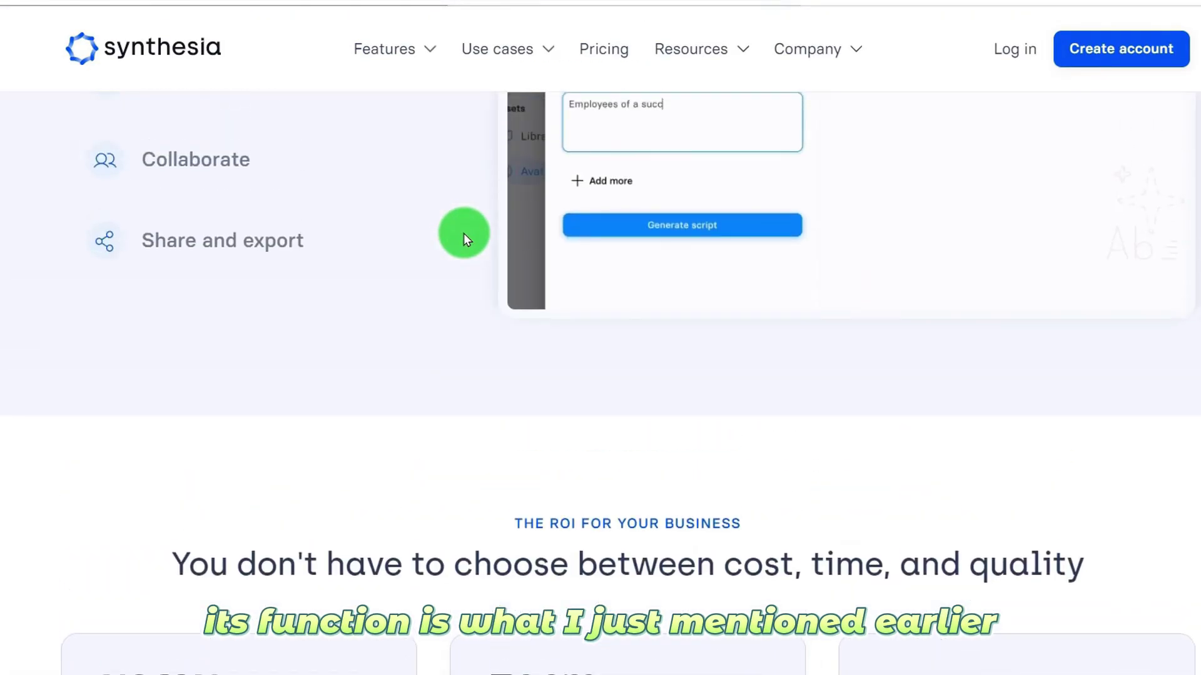
{"action": "mouse_move", "coordinate": [553, 69]}
{"action": "scroll", "coordinate": [269, 147], "scroll_direction": "up", "scroll_amount": 2}
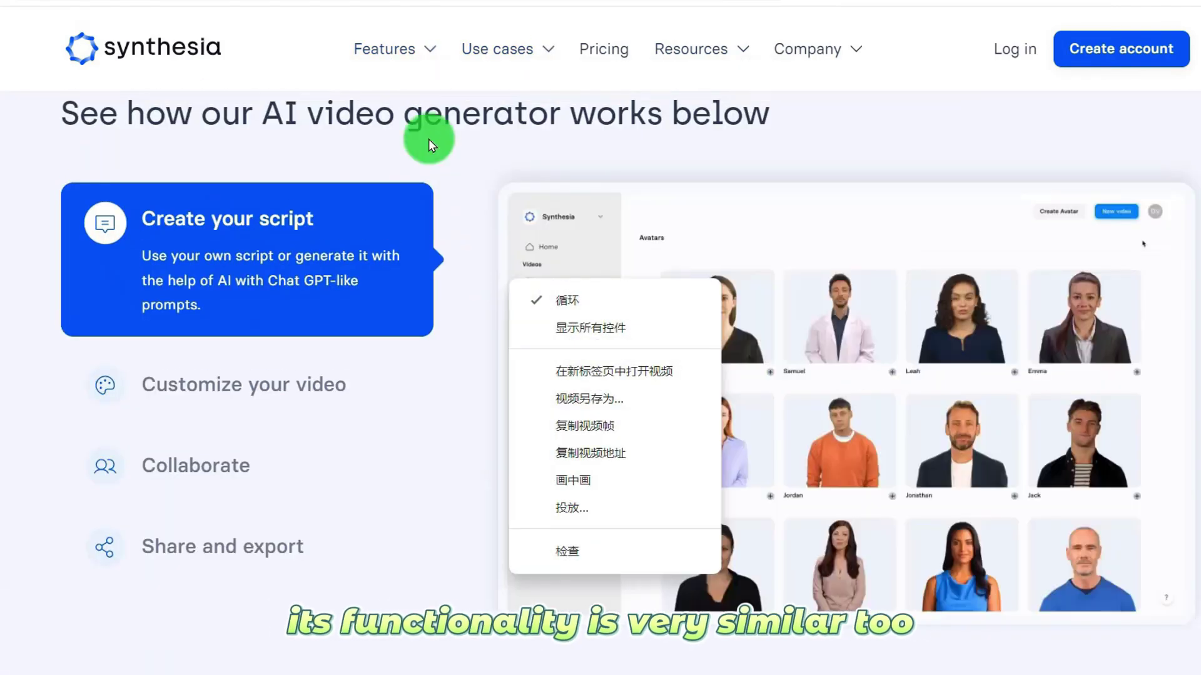
{"action": "scroll", "coordinate": [1076, 281], "scroll_direction": "up", "scroll_amount": 12}
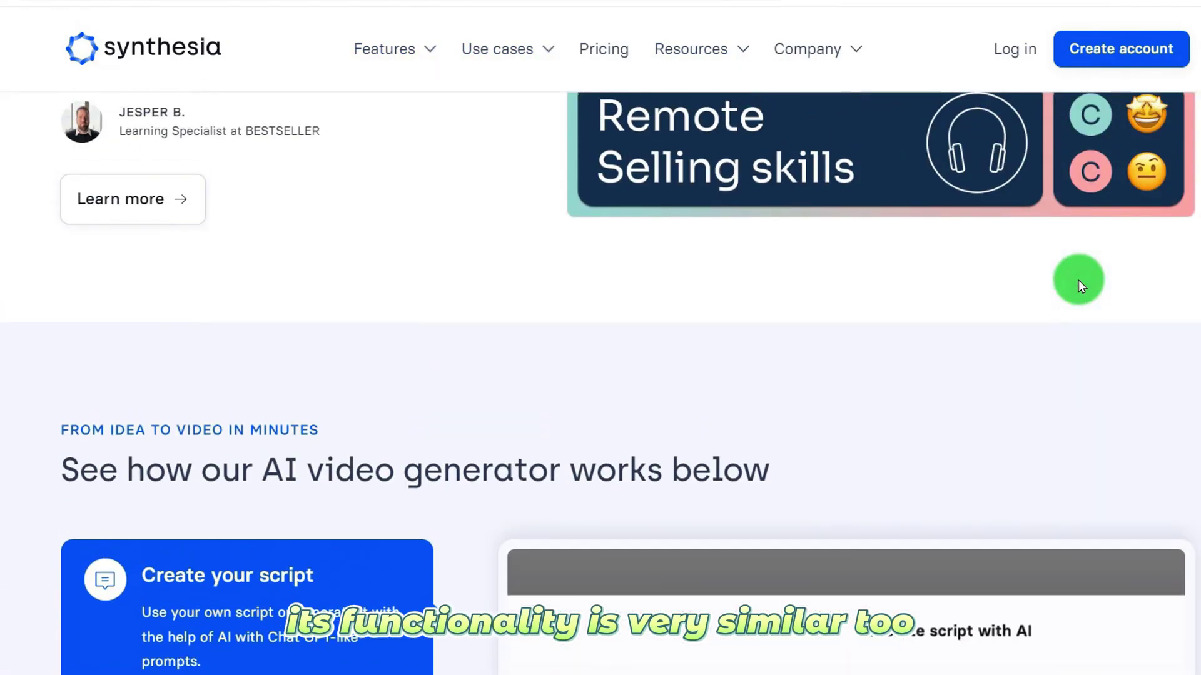
{"action": "scroll", "coordinate": [230, 297], "scroll_direction": "down", "scroll_amount": 4}
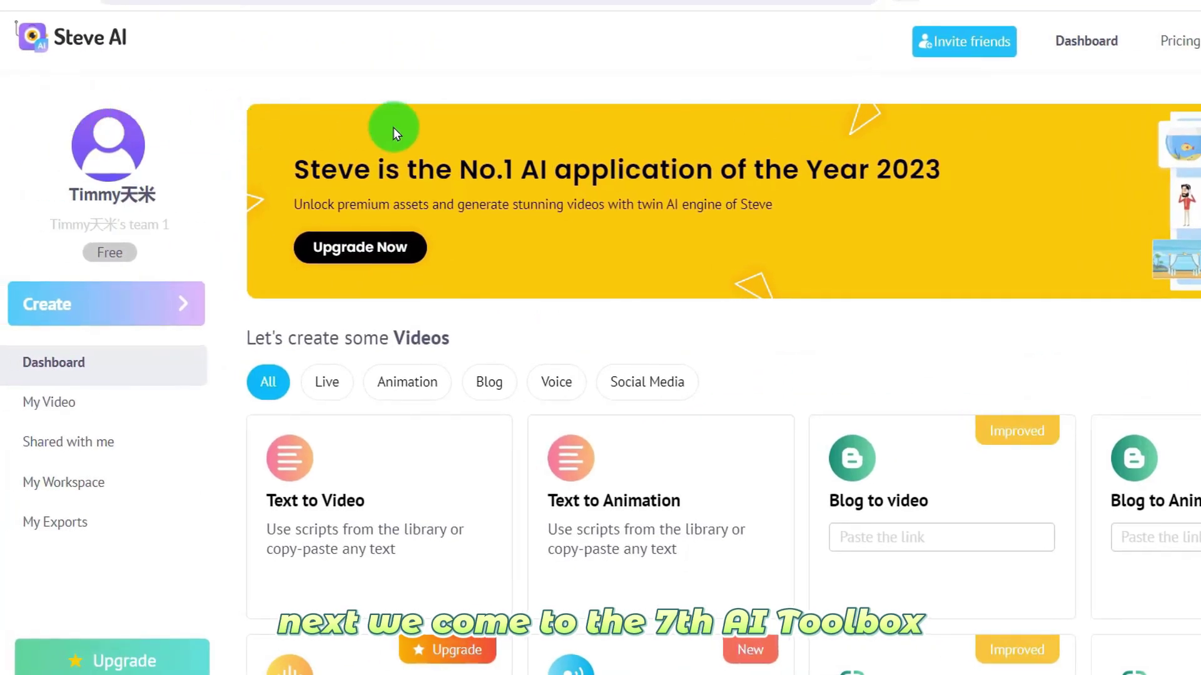
Step: Scroll through the Steve AI dashboard of video types
{"action": "scroll", "coordinate": [525, 307], "scroll_direction": "down", "scroll_amount": 4}
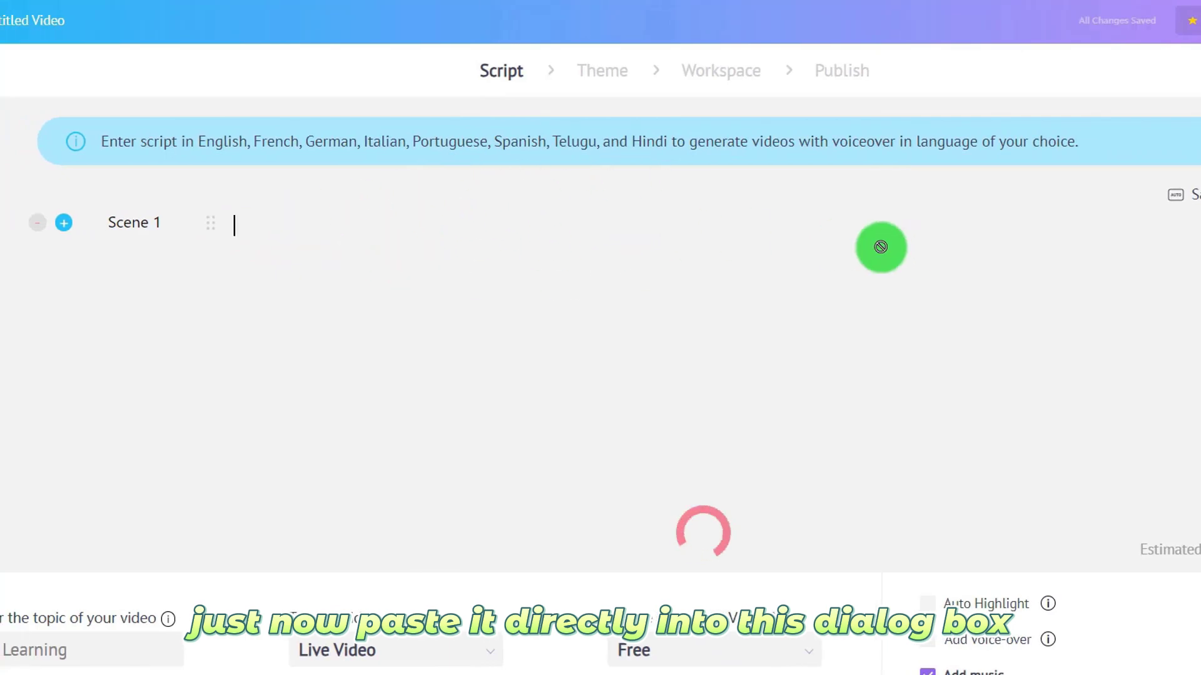
Step: Paste the weight-loss article into Scene 1 and split the overlong Scene 4
{"action": "key", "text": "ctrl+v"}
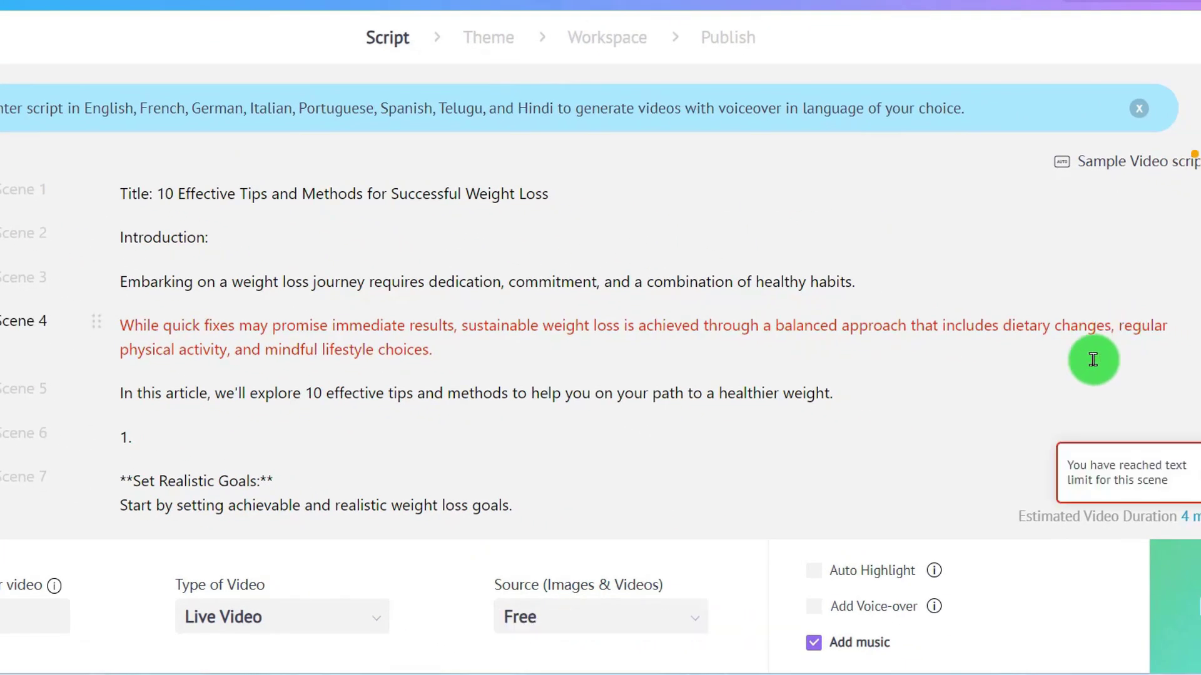
{"action": "key", "text": "Return"}
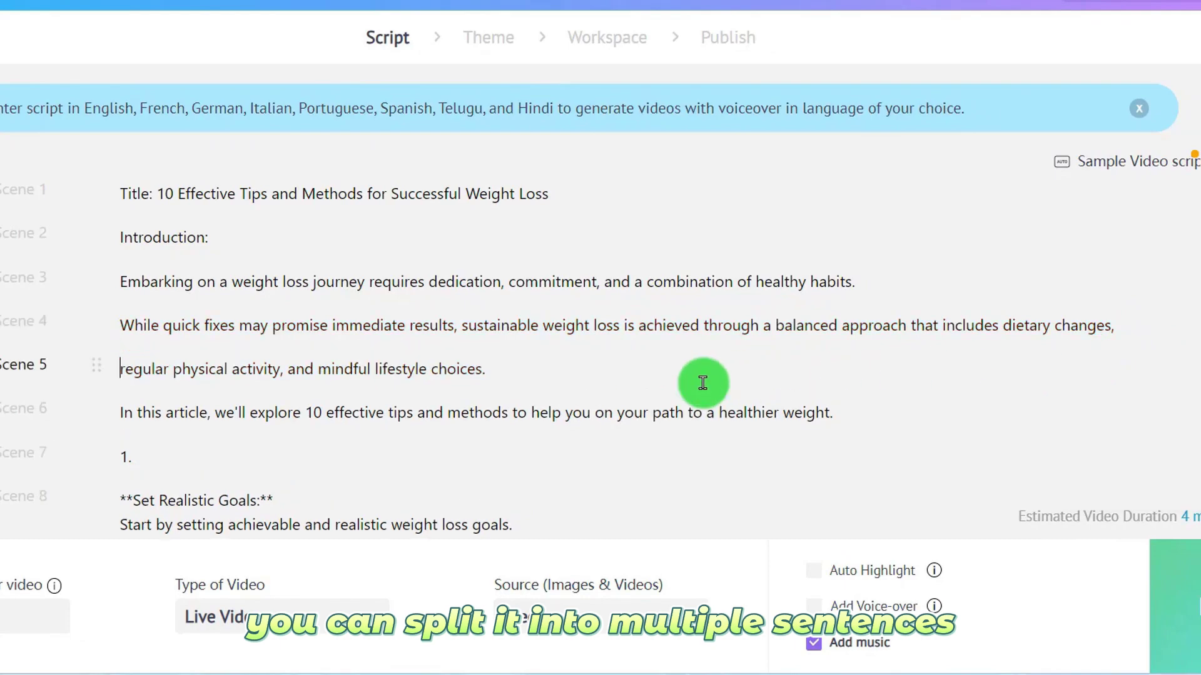
{"action": "scroll", "coordinate": [973, 456], "scroll_direction": "down", "scroll_amount": 15}
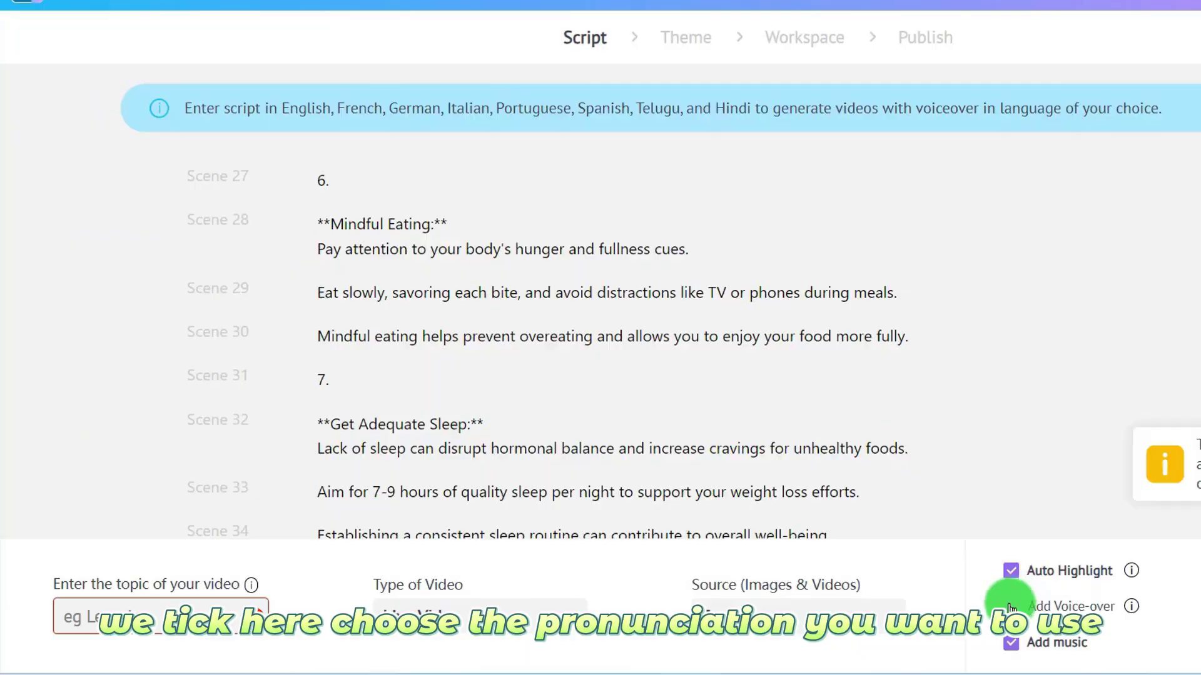
Step: Enable voice-over with a chosen voice, set weight as the topic, and continue
{"action": "left_click", "coordinate": [1012, 606]}
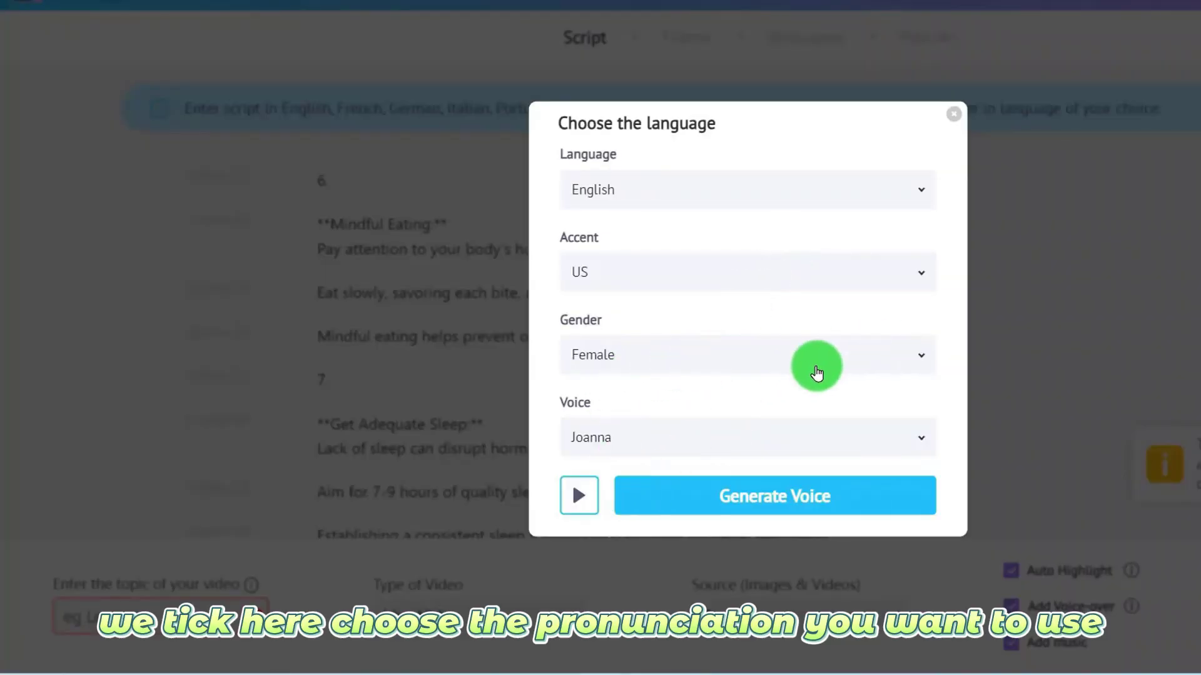
{"action": "left_click", "coordinate": [148, 595]}
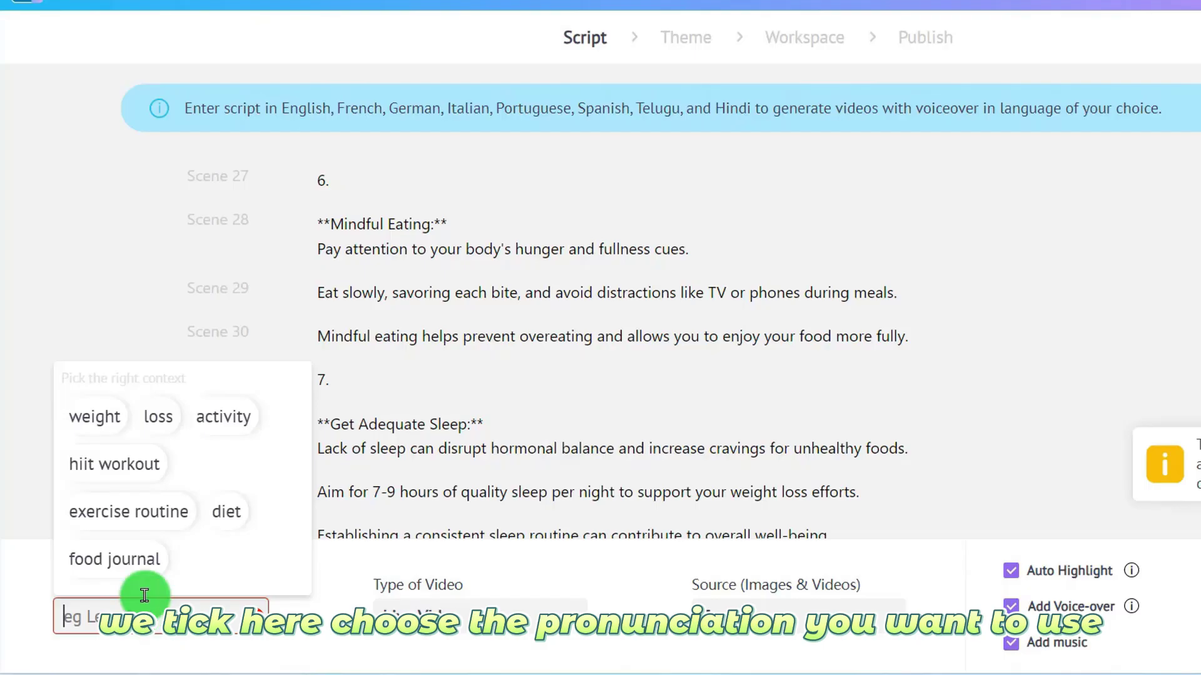
{"action": "left_click", "coordinate": [100, 415]}
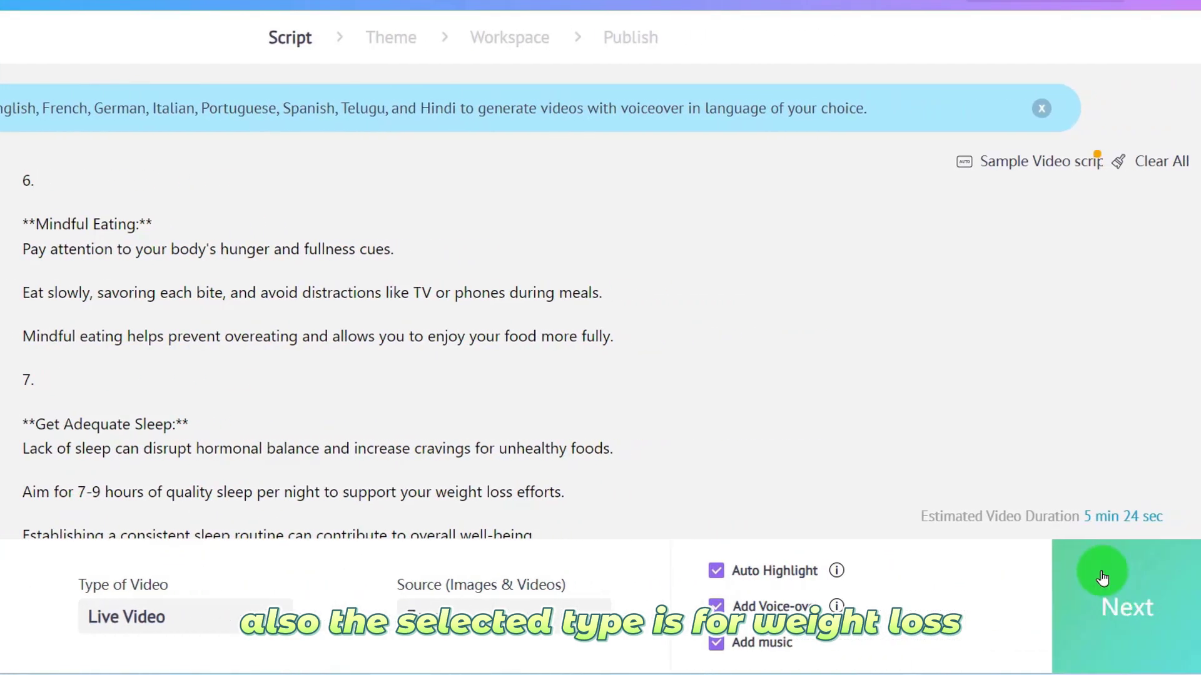
{"action": "left_click", "coordinate": [1118, 623]}
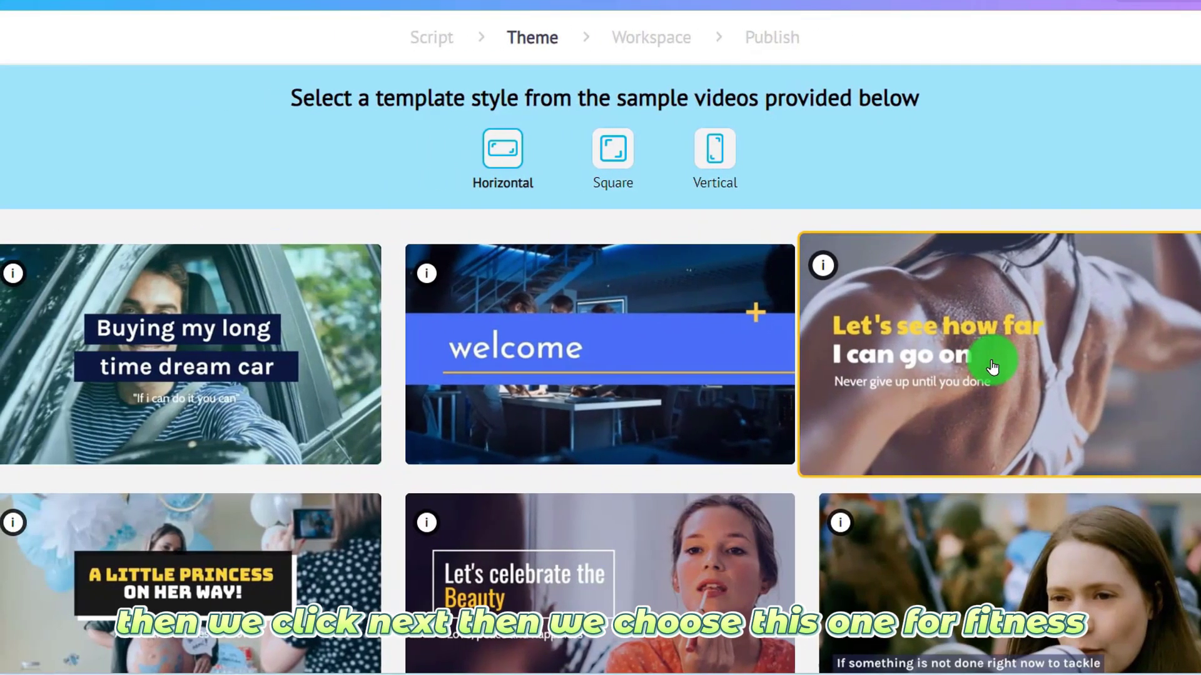
Step: Apply the fitness template "Let's see how far I can go on" to the video
{"action": "left_click", "coordinate": [919, 306]}
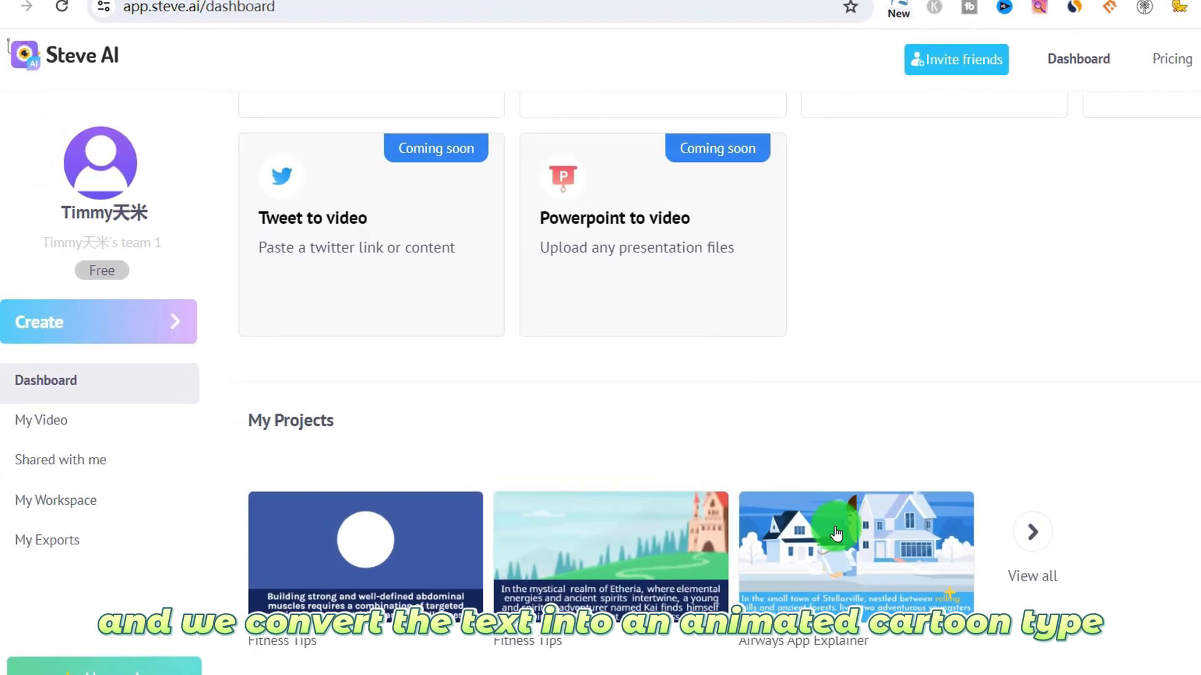
{"action": "scroll", "coordinate": [547, 294], "scroll_direction": "up", "scroll_amount": 9}
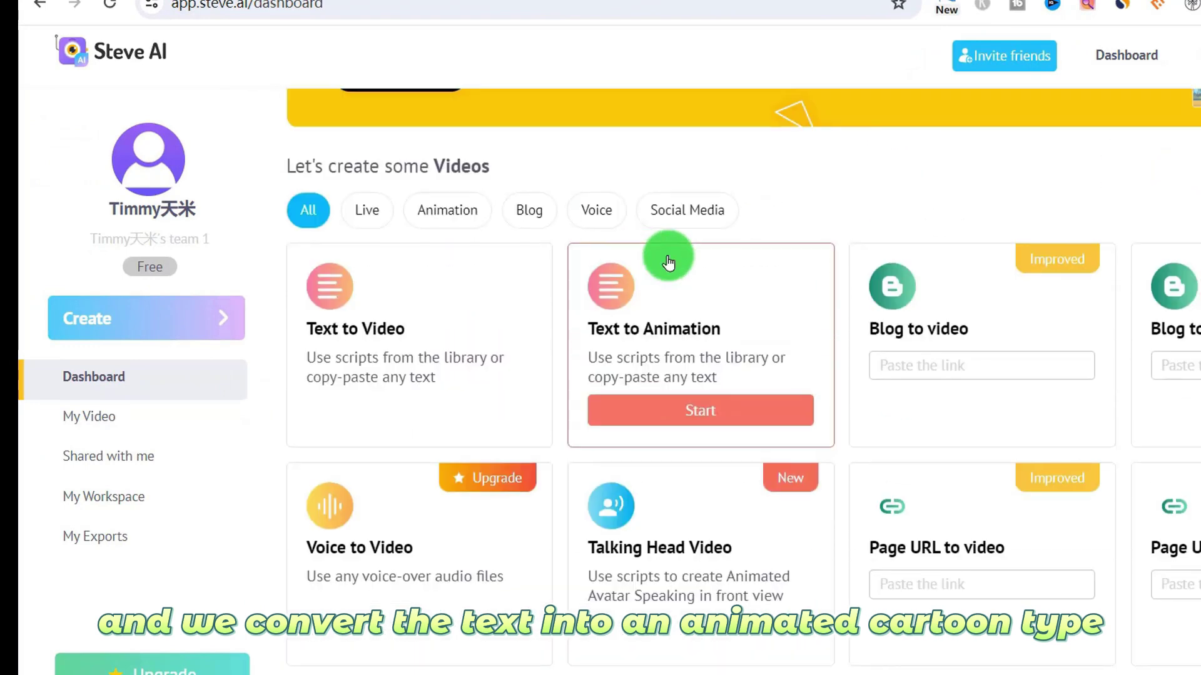
{"action": "scroll", "coordinate": [669, 262], "scroll_direction": "down", "scroll_amount": 1}
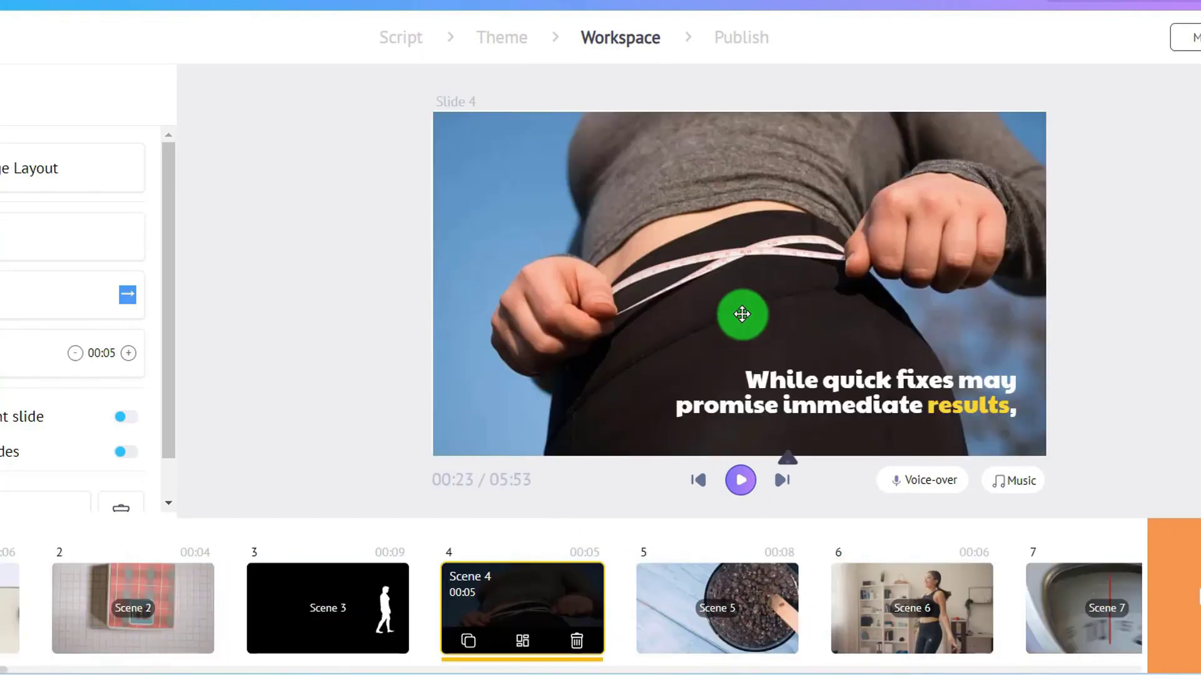
Step: Preview the Introduction scene and scene 6, then deselect the slide text
{"action": "left_click", "coordinate": [170, 616]}
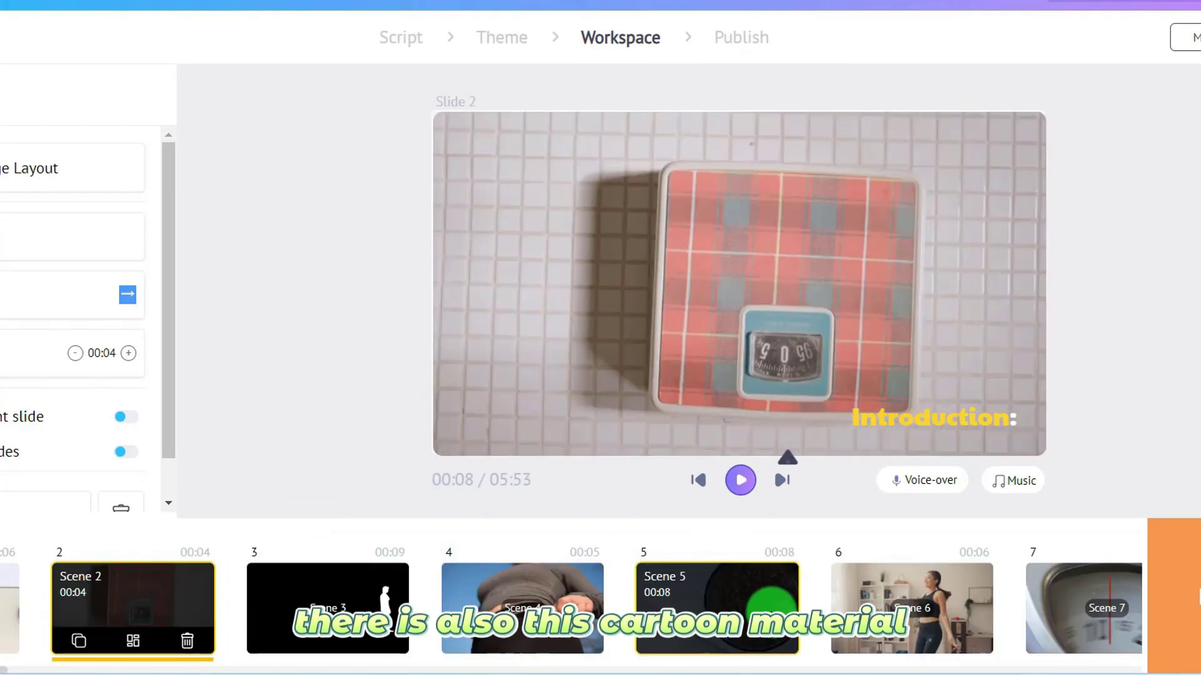
{"action": "left_click", "coordinate": [902, 605]}
{"action": "left_click", "coordinate": [651, 663]}
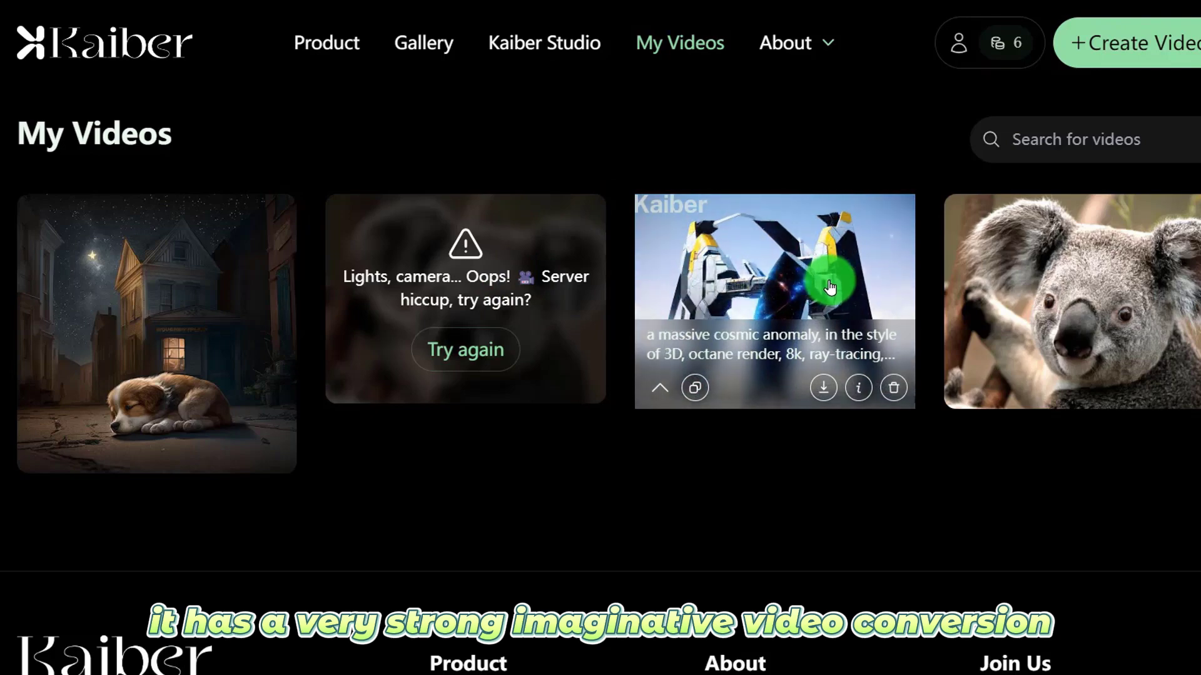
Step: Play an earlier Kaiber video, then browse video types and cancel the Upload media window
{"action": "left_click", "coordinate": [777, 268]}
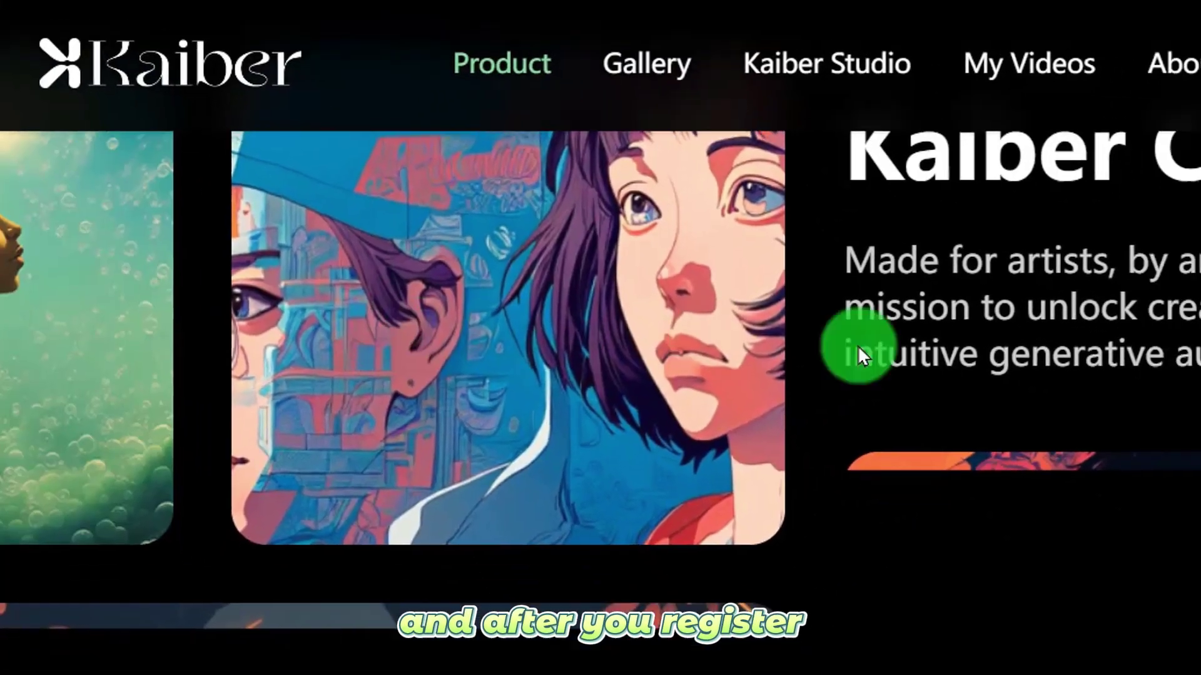
{"action": "scroll", "coordinate": [857, 346], "scroll_direction": "down", "scroll_amount": 2}
{"action": "scroll", "coordinate": [851, 236], "scroll_direction": "up", "scroll_amount": 3}
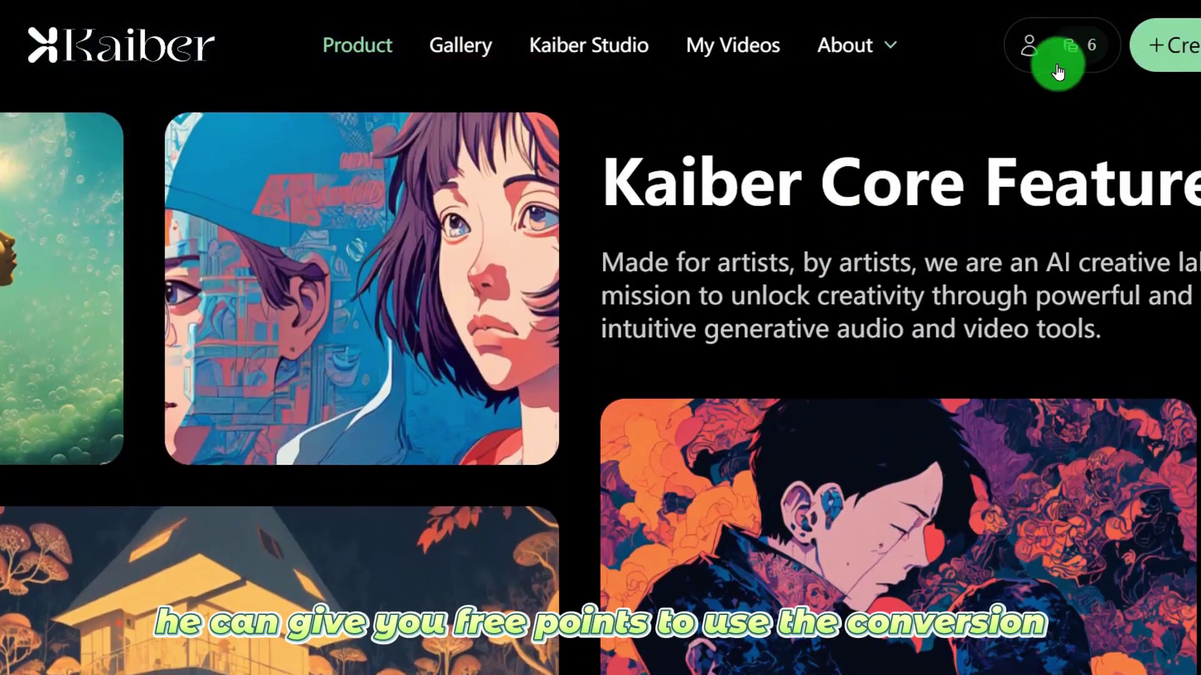
{"action": "scroll", "coordinate": [499, 260], "scroll_direction": "down", "scroll_amount": 10}
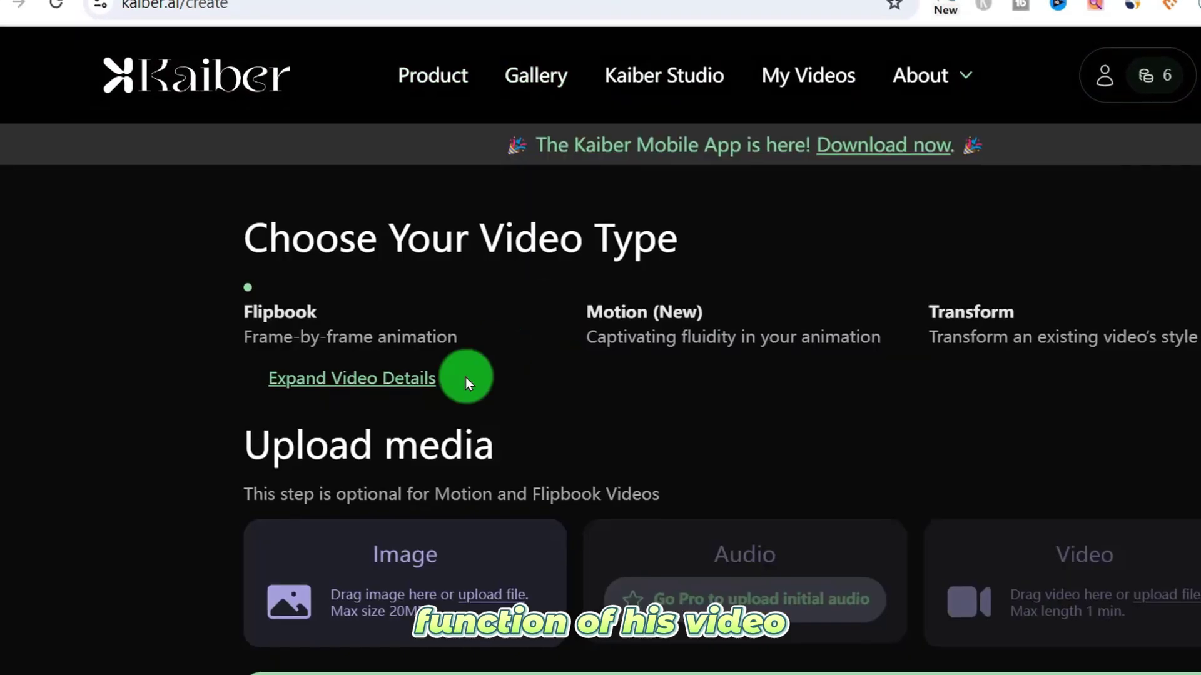
{"action": "scroll", "coordinate": [402, 367], "scroll_direction": "down", "scroll_amount": 3}
{"action": "scroll", "coordinate": [288, 407], "scroll_direction": "up", "scroll_amount": 2}
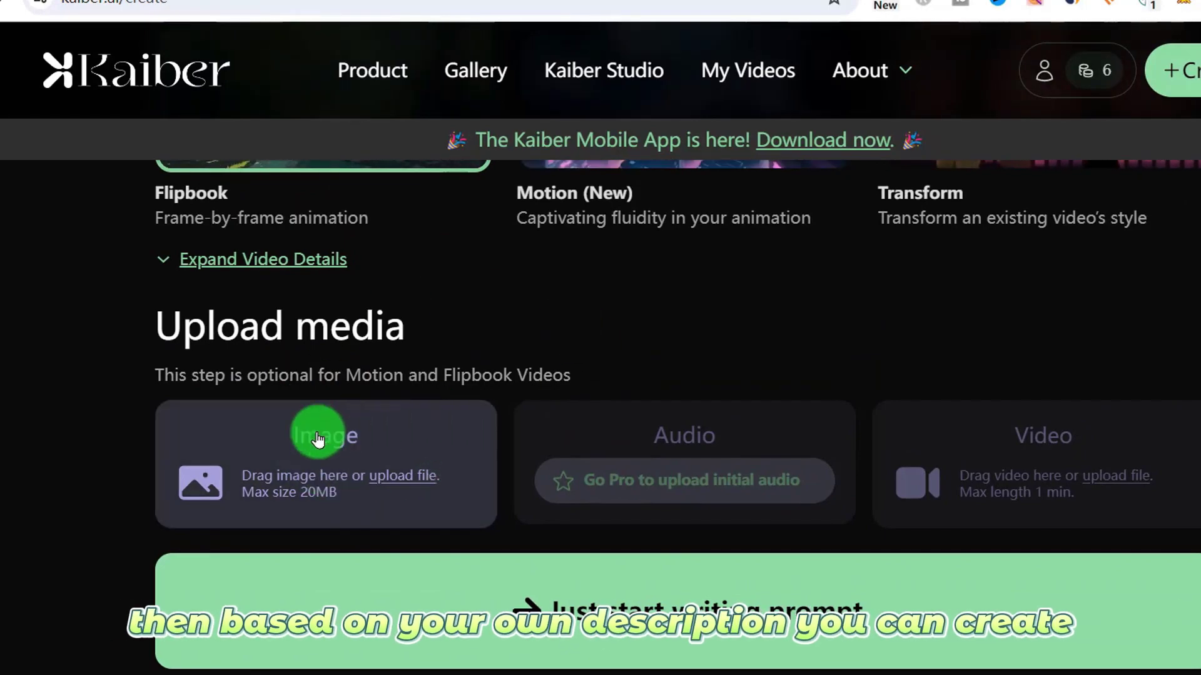
{"action": "key", "text": "Escape"}
{"action": "scroll", "coordinate": [448, 314], "scroll_direction": "up", "scroll_amount": 4}
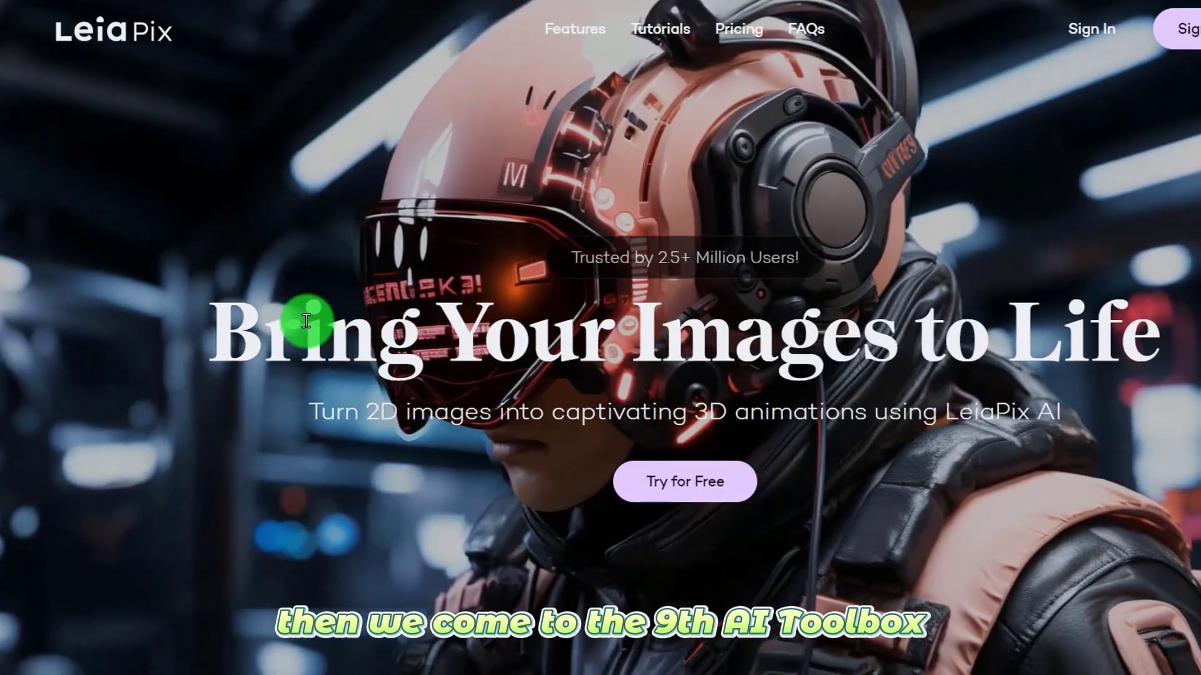
Step: Scroll the LeiaPix landing page and drag the before/after slider toward the 3D side
{"action": "scroll", "coordinate": [780, 289], "scroll_direction": "down", "scroll_amount": 1}
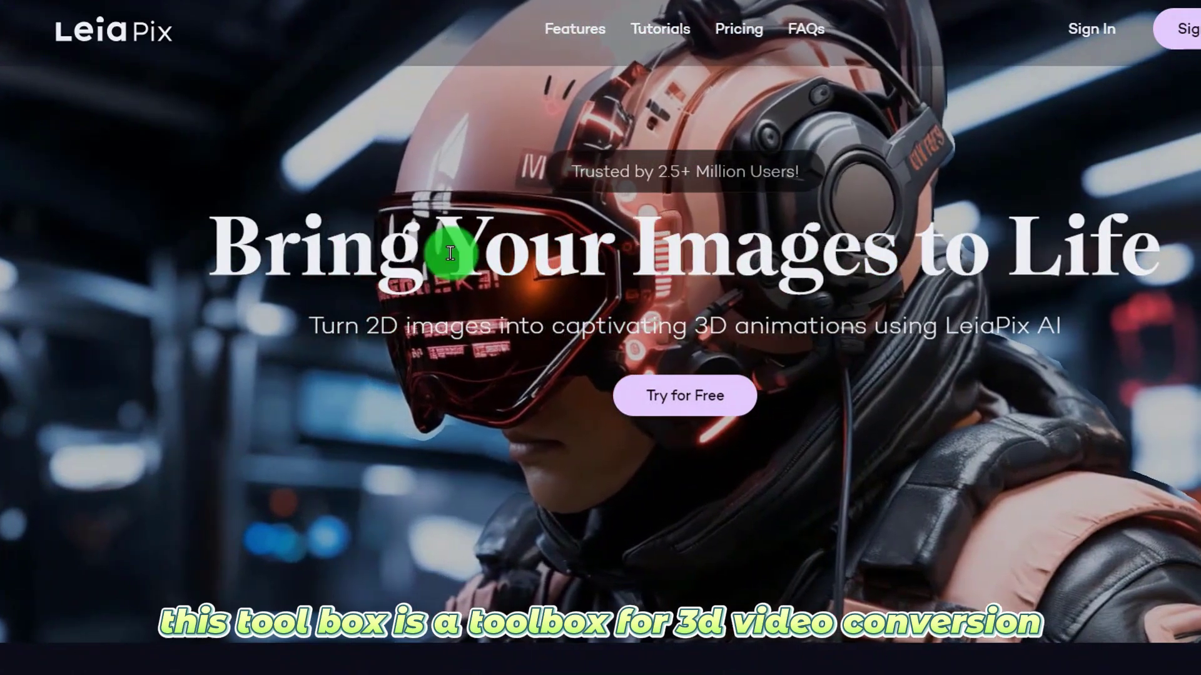
{"action": "scroll", "coordinate": [537, 223], "scroll_direction": "down", "scroll_amount": 1}
{"action": "scroll", "coordinate": [537, 223], "scroll_direction": "down", "scroll_amount": 10}
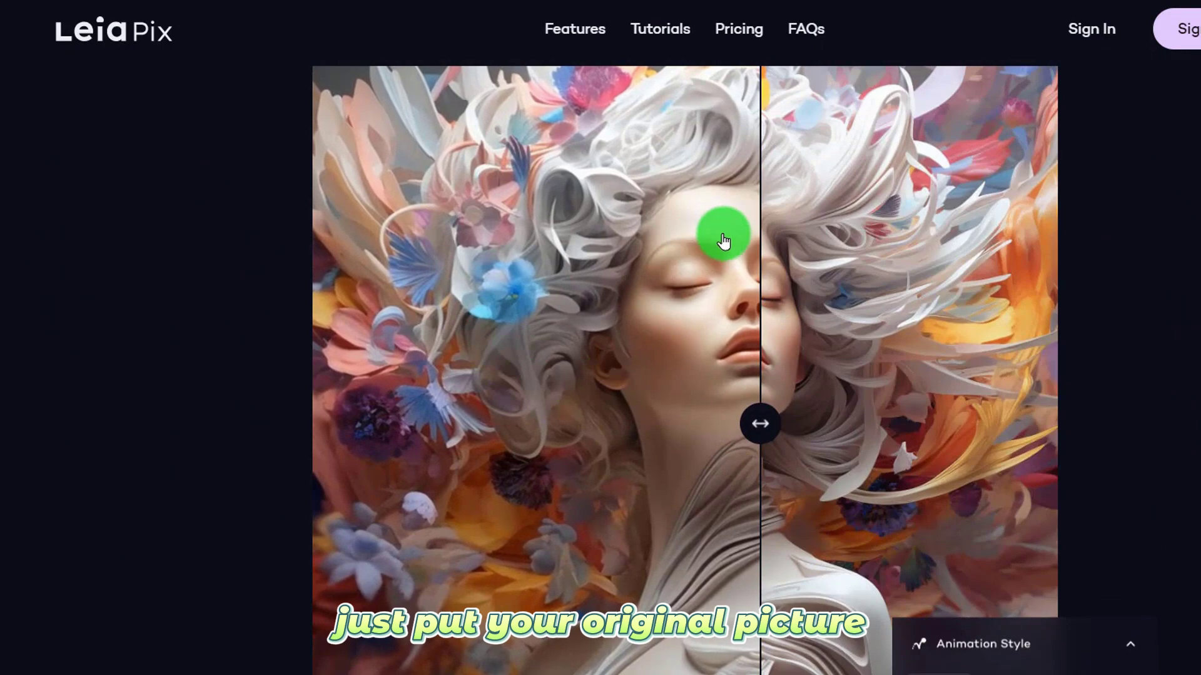
{"action": "left_click_drag", "start_coordinate": [815, 369], "coordinate": [1001, 305]}
Step: Open the cat showcase video, then close its preview
{"action": "scroll", "coordinate": [906, 375], "scroll_direction": "down", "scroll_amount": 10}
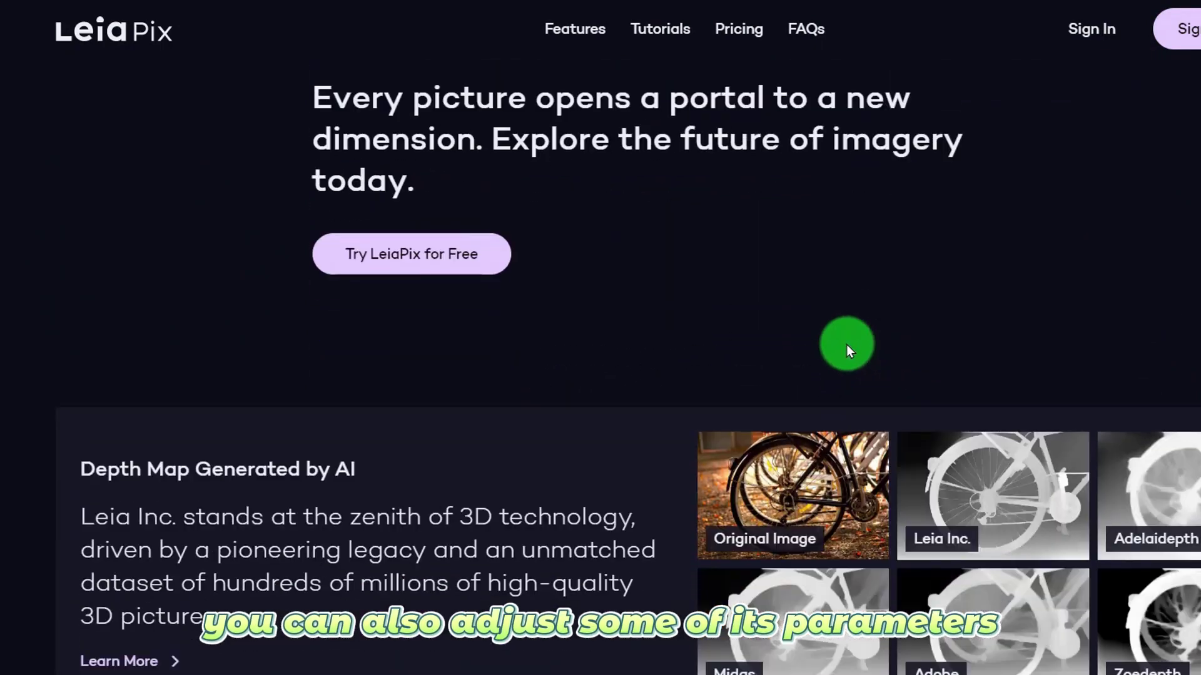
{"action": "scroll", "coordinate": [802, 338], "scroll_direction": "up", "scroll_amount": 10}
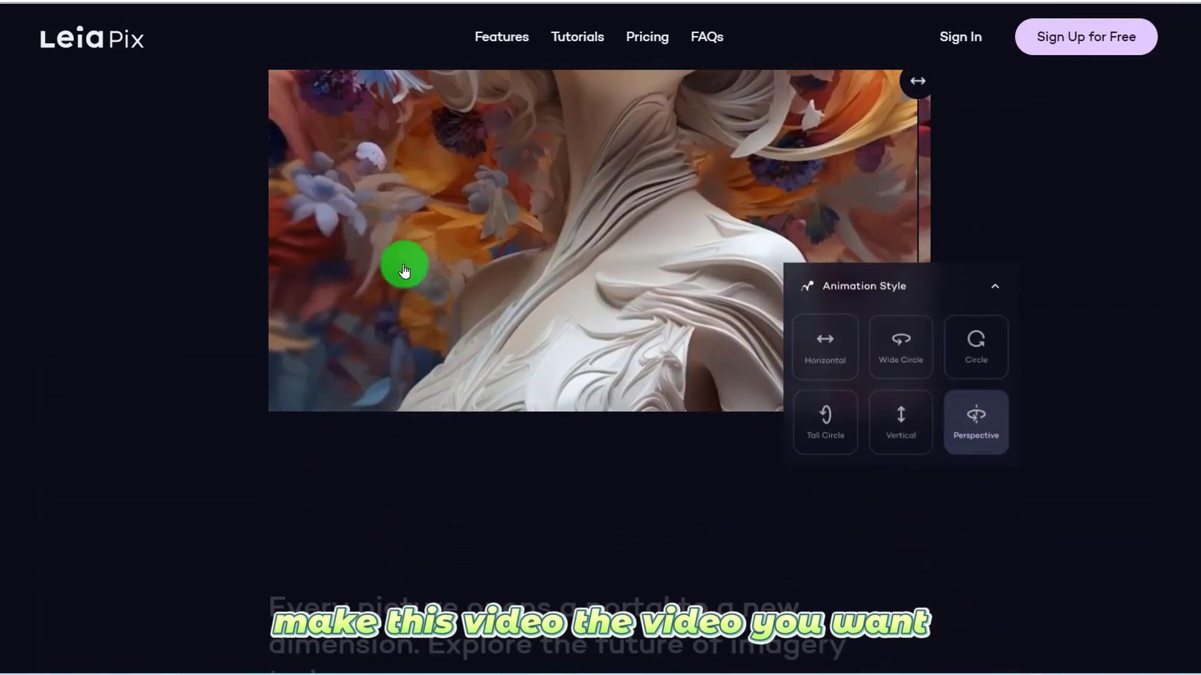
{"action": "scroll", "coordinate": [511, 260], "scroll_direction": "down", "scroll_amount": 15}
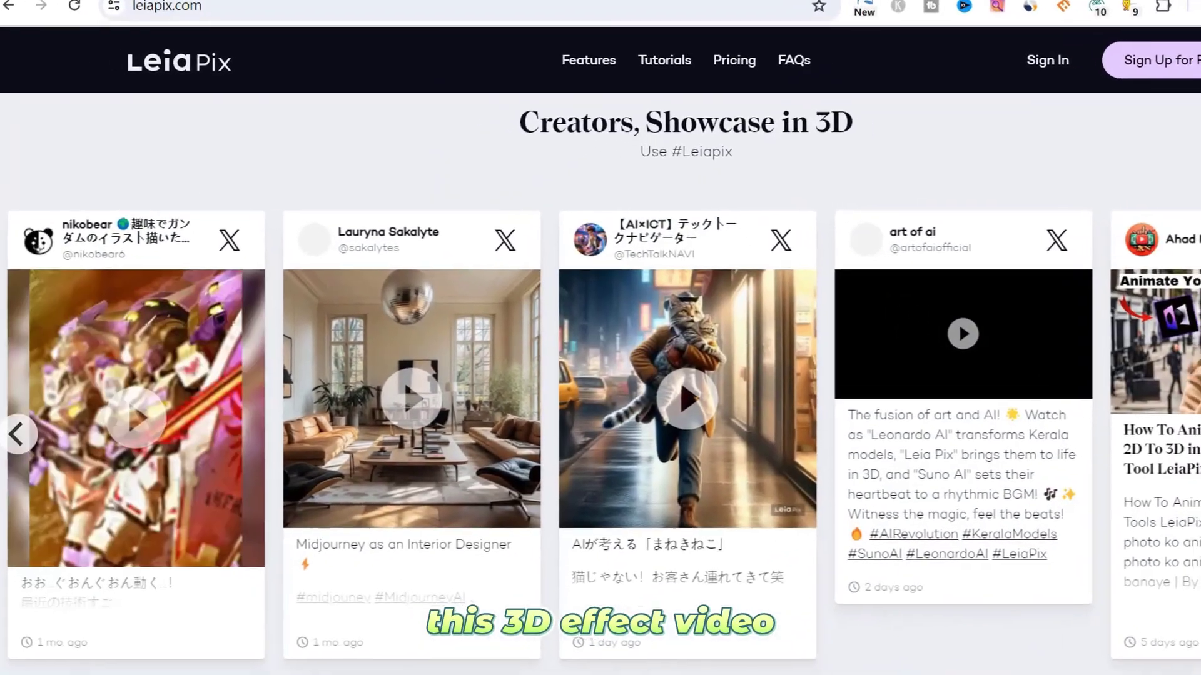
{"action": "left_click", "coordinate": [611, 313]}
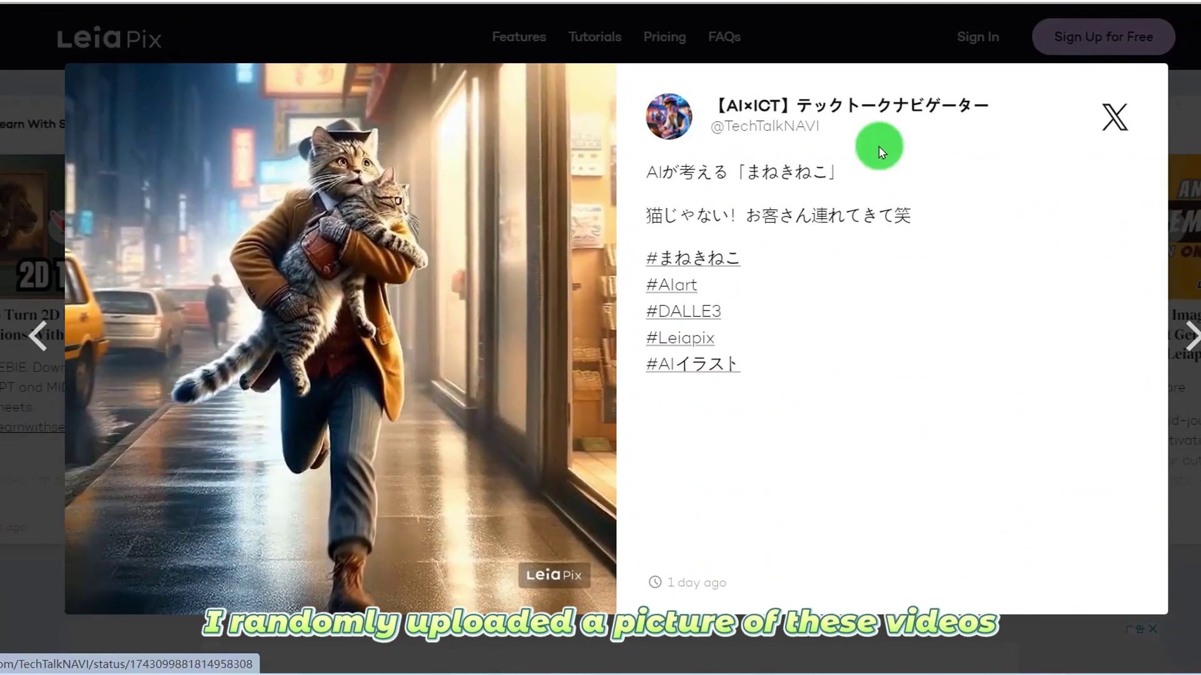
{"action": "left_click", "coordinate": [1115, 117]}
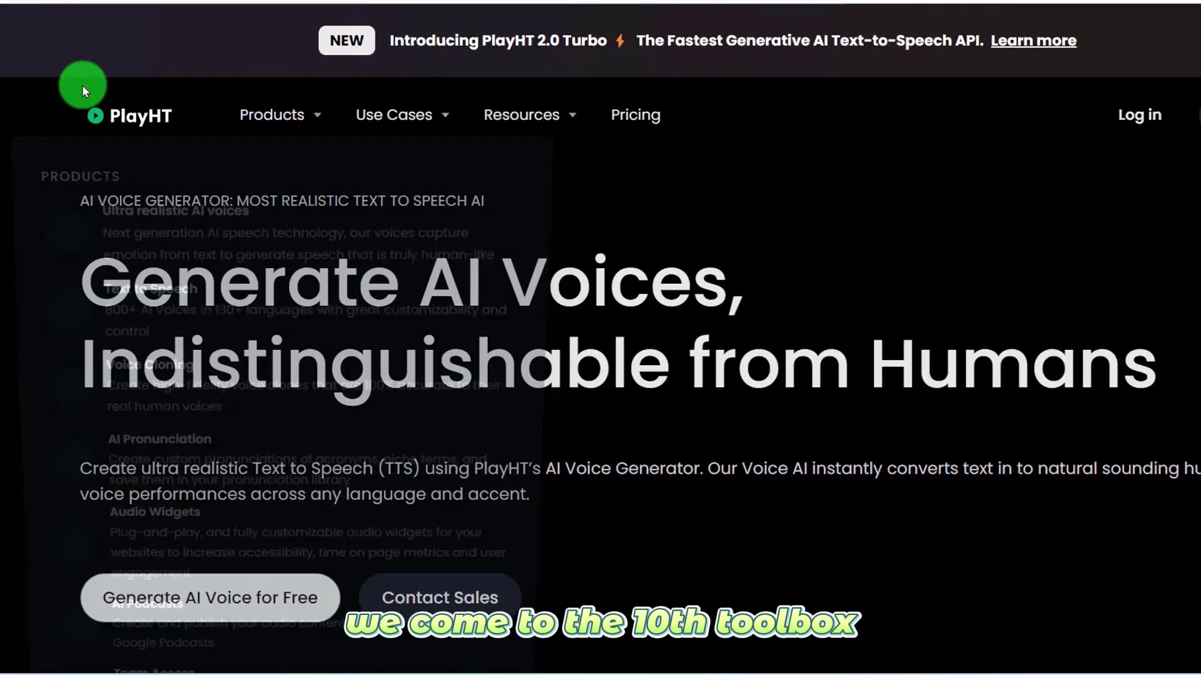
Step: Scroll through the voiced paragraphs of the 'Little girl selling matches' story project
{"action": "scroll", "coordinate": [338, 288], "scroll_direction": "down", "scroll_amount": 2}
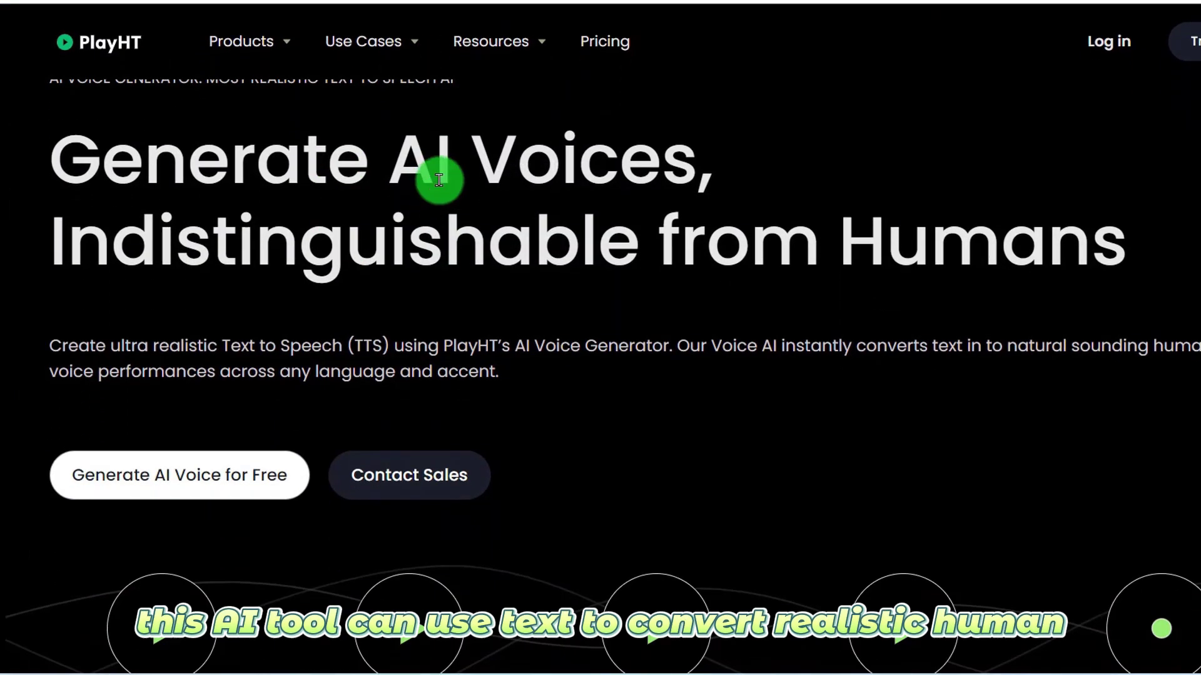
{"action": "scroll", "coordinate": [313, 120], "scroll_direction": "down", "scroll_amount": 2}
{"action": "scroll", "coordinate": [325, 196], "scroll_direction": "up", "scroll_amount": 4}
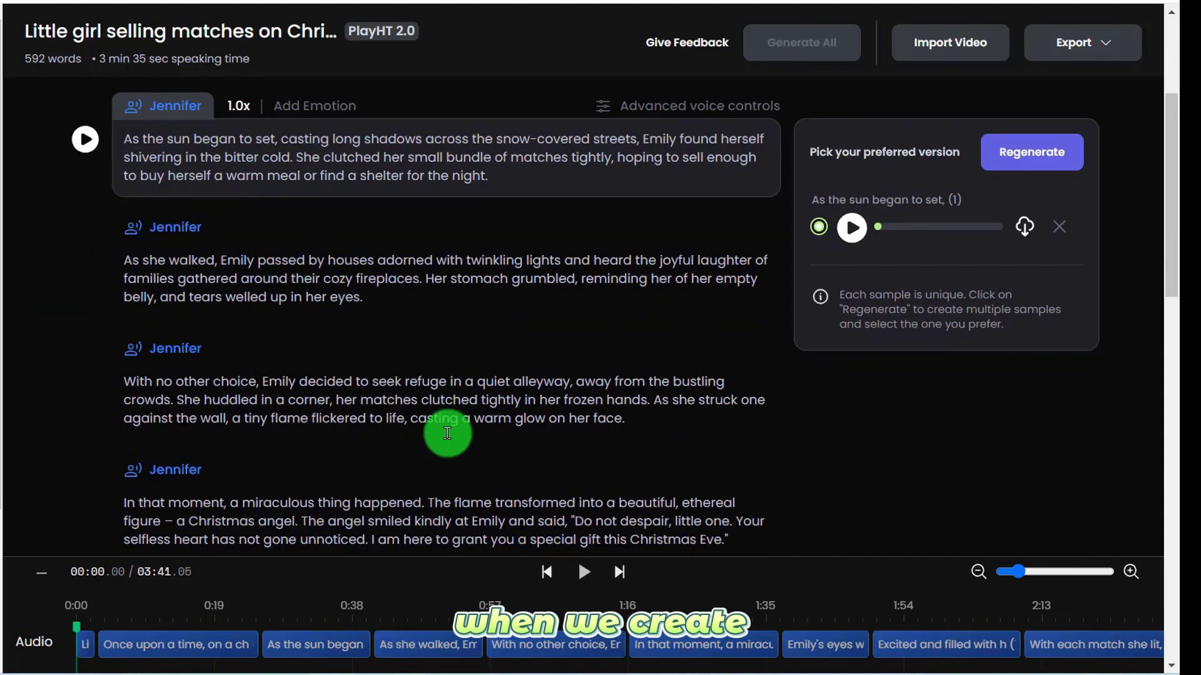
{"action": "scroll", "coordinate": [162, 224], "scroll_direction": "up", "scroll_amount": 3}
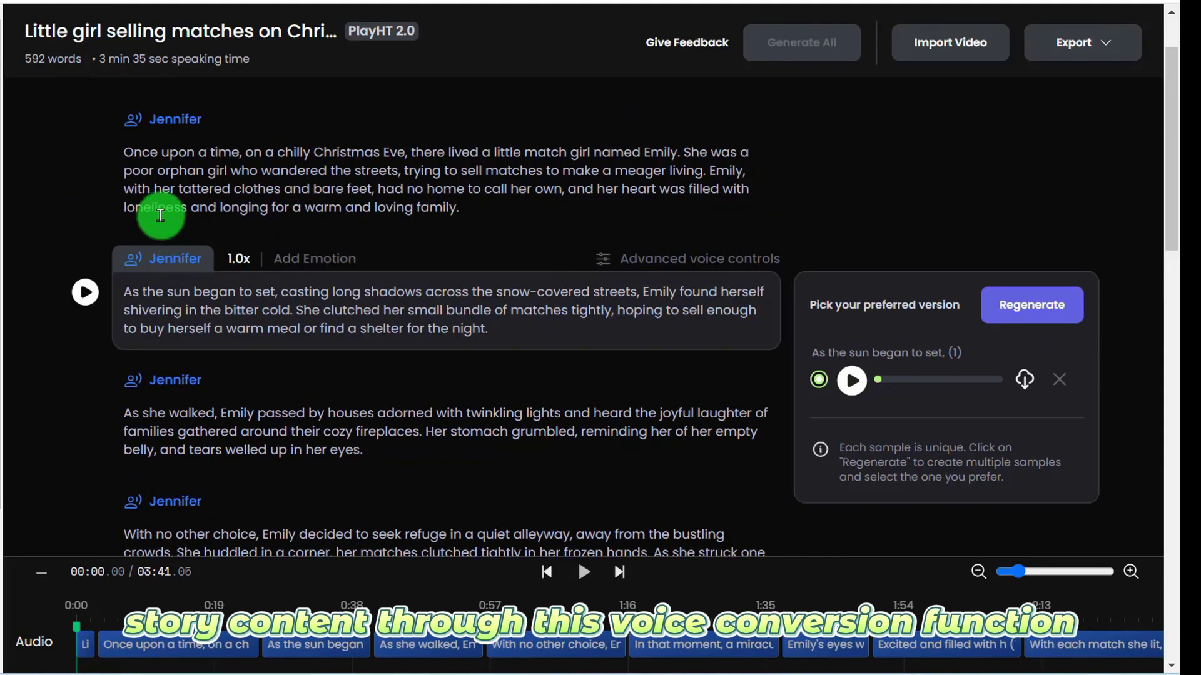
{"action": "scroll", "coordinate": [373, 230], "scroll_direction": "down", "scroll_amount": 2}
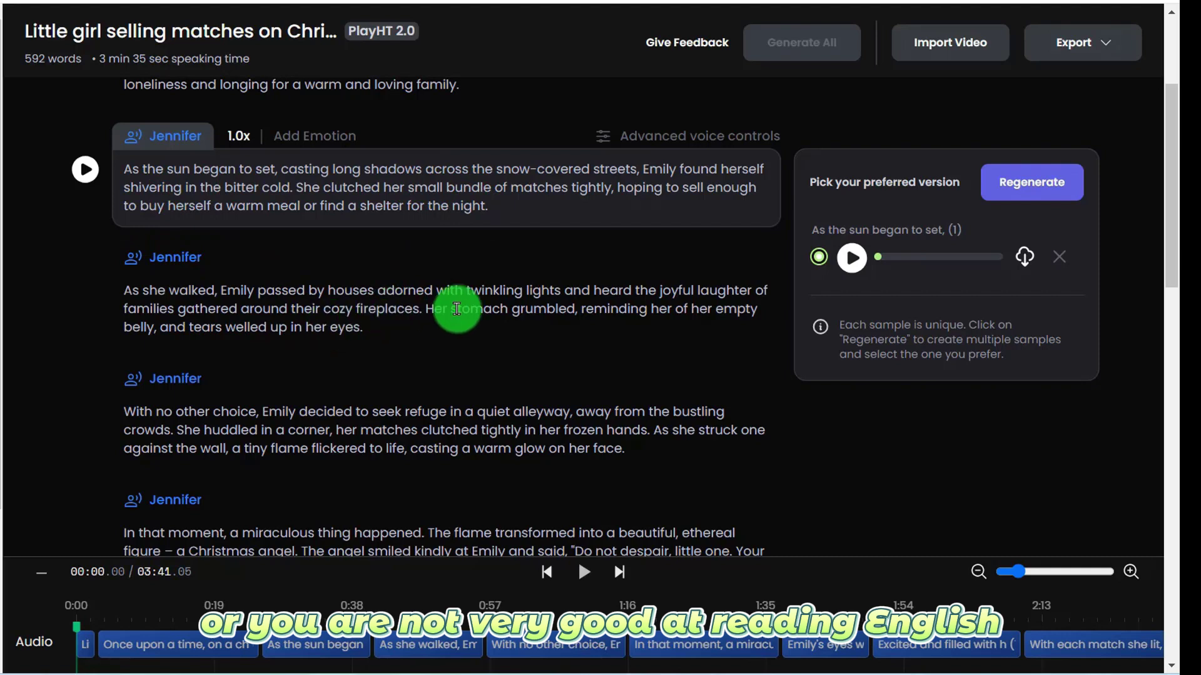
{"action": "scroll", "coordinate": [364, 253], "scroll_direction": "down", "scroll_amount": 3}
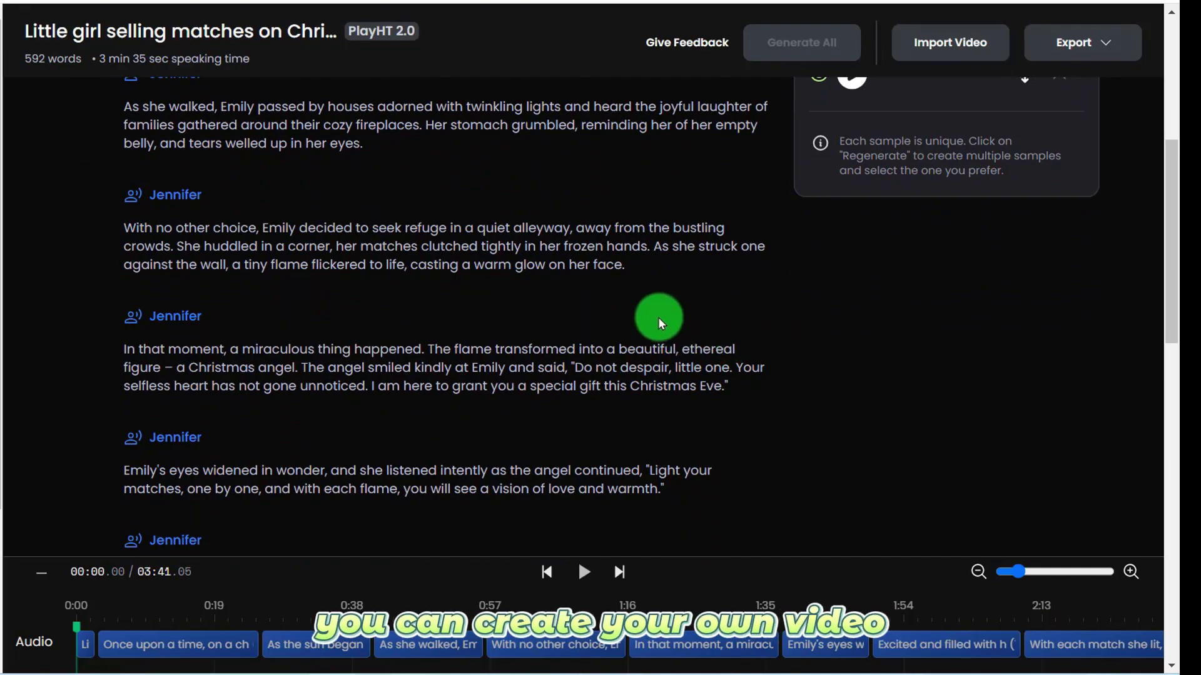
{"action": "scroll", "coordinate": [407, 308], "scroll_direction": "down", "scroll_amount": 1}
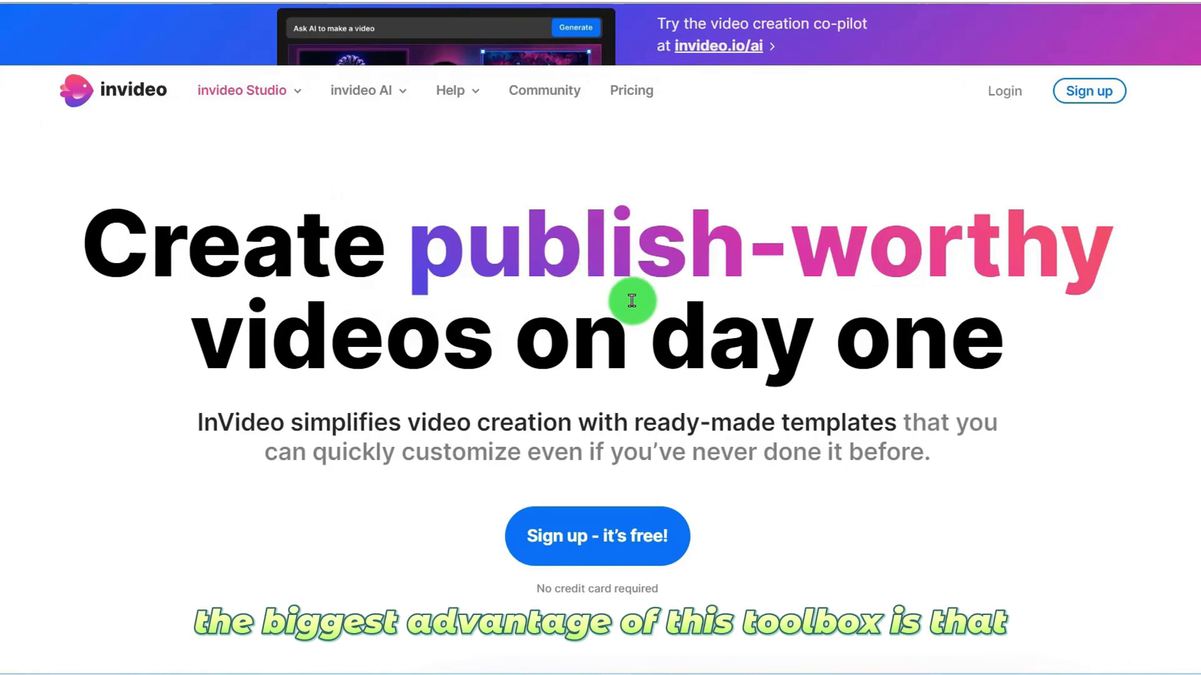
Step: Open AI Text To Video from InVideo's invideo AI menu
{"action": "mouse_move", "coordinate": [366, 102]}
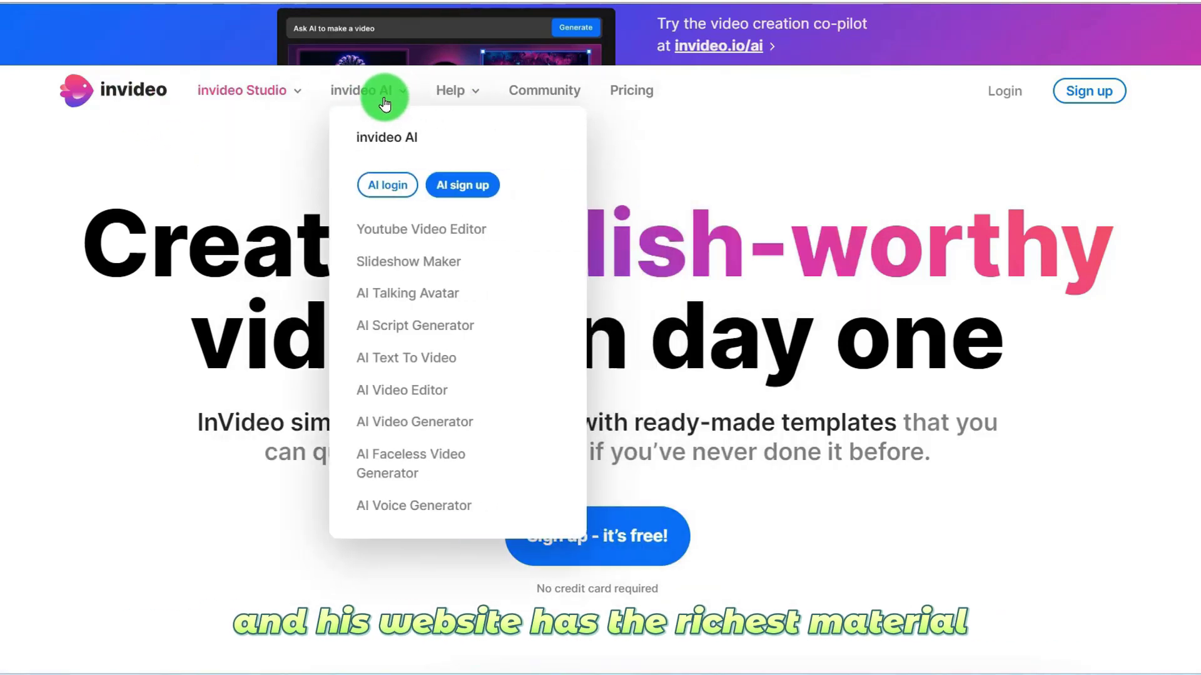
{"action": "scroll", "coordinate": [501, 258], "scroll_direction": "down", "scroll_amount": 3}
{"action": "scroll", "coordinate": [332, 217], "scroll_direction": "down", "scroll_amount": 5}
{"action": "scroll", "coordinate": [373, 139], "scroll_direction": "up", "scroll_amount": 3}
{"action": "scroll", "coordinate": [371, 134], "scroll_direction": "up", "scroll_amount": 4}
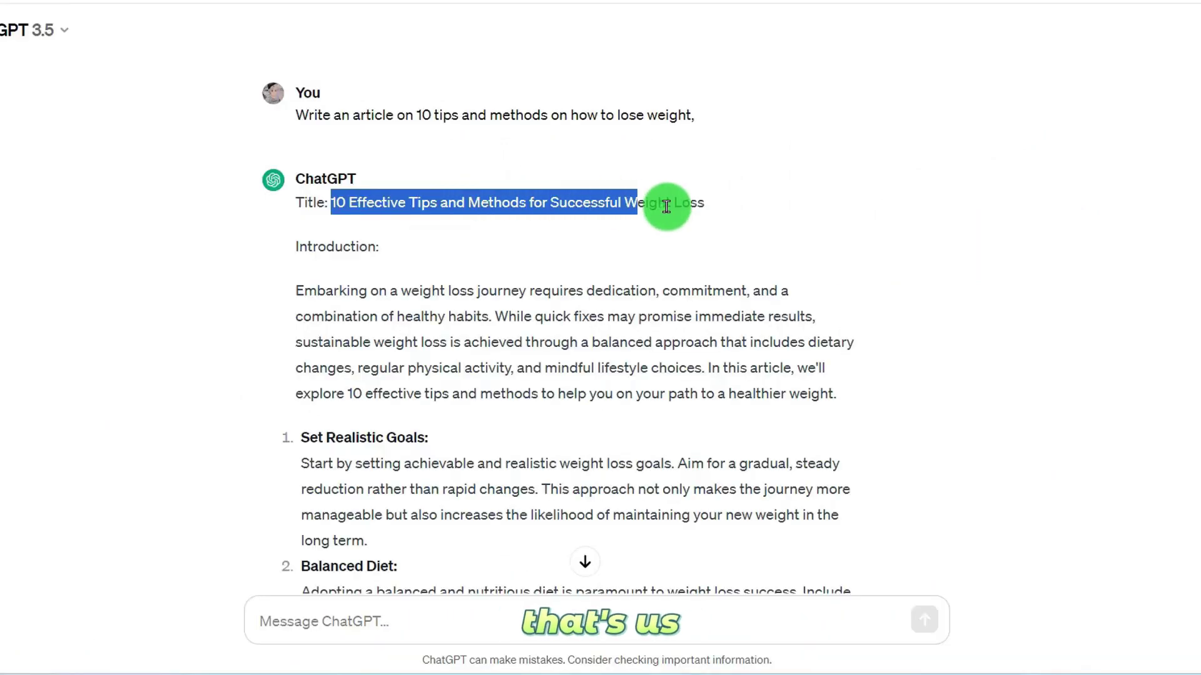
{"action": "left_click", "coordinate": [329, 204]}
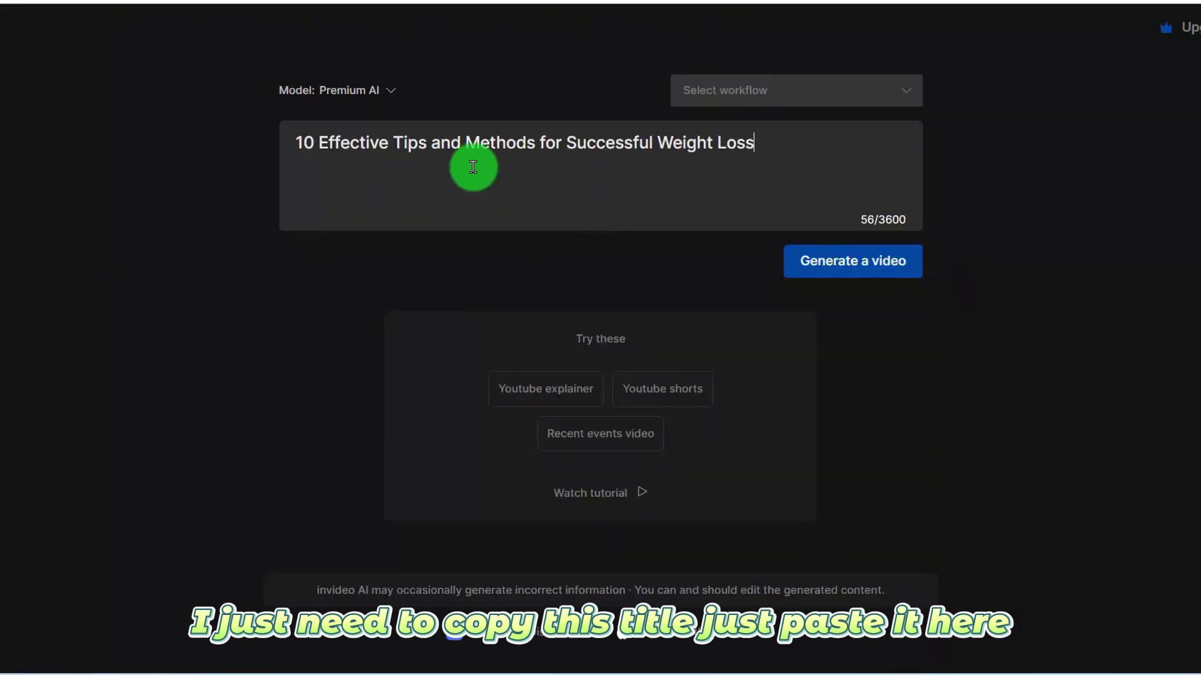
Step: Choose the Youtube explainer workflow with a 10-minute video length
{"action": "left_click", "coordinate": [738, 91]}
{"action": "left_click", "coordinate": [759, 157]}
{"action": "left_click", "coordinate": [481, 136]}
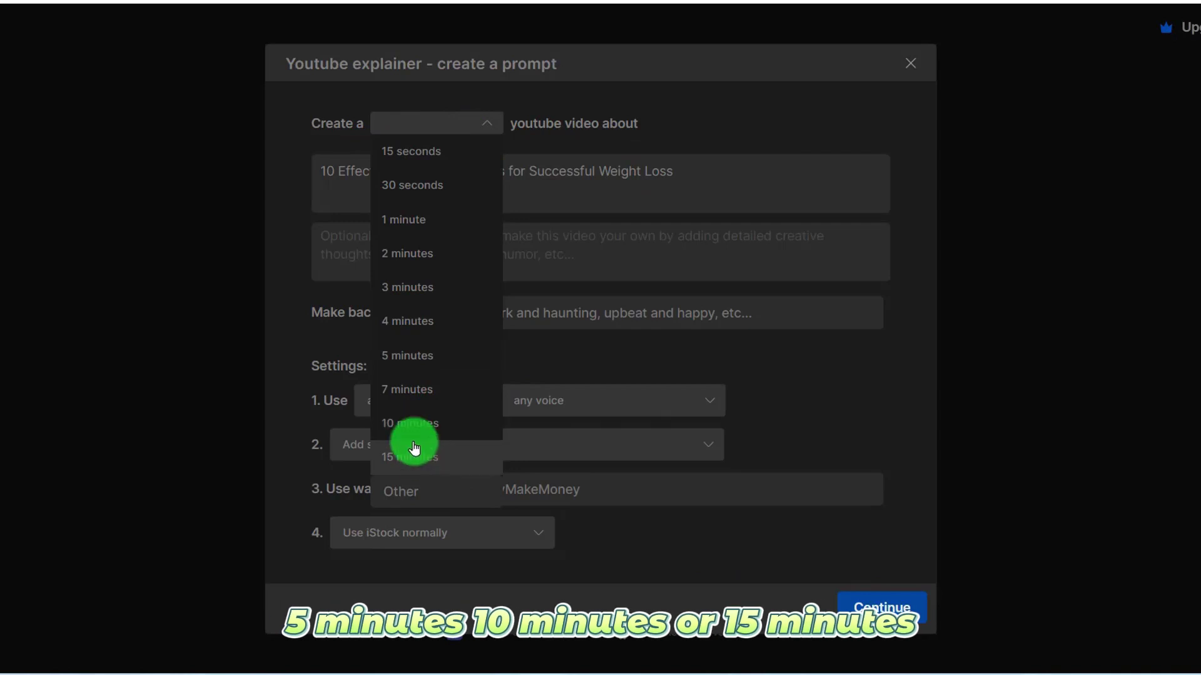
{"action": "left_click", "coordinate": [410, 423]}
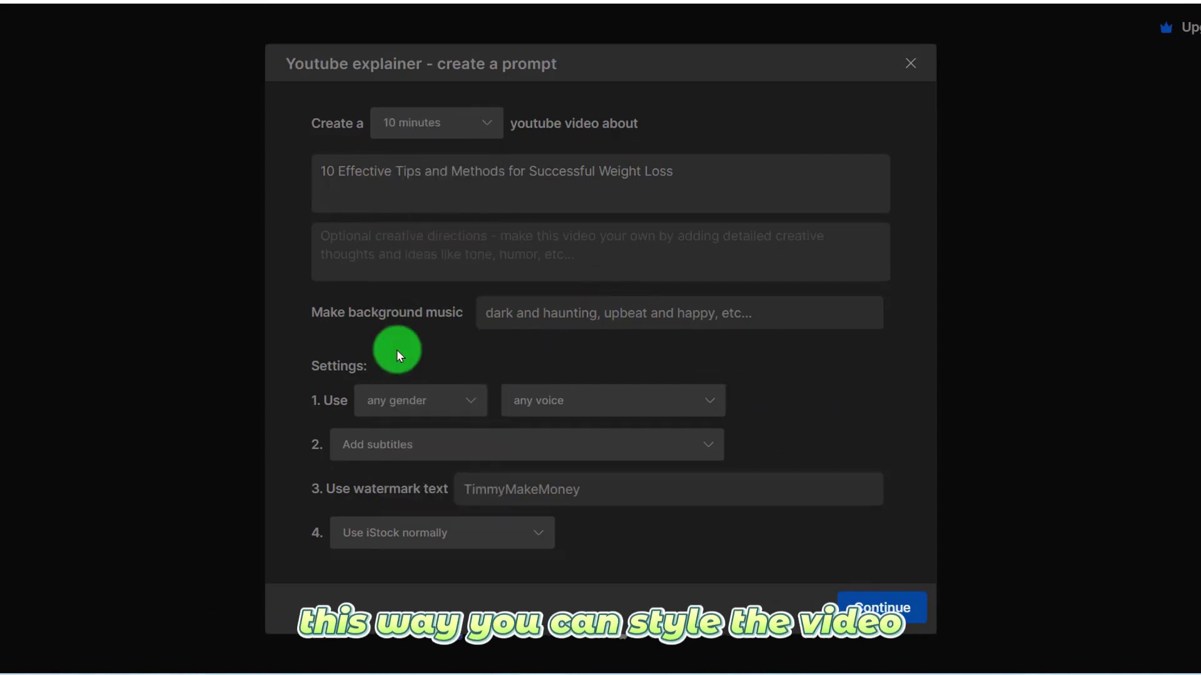
Step: Set the narrator to a male voice, keeping the default voice choice
{"action": "left_click", "coordinate": [586, 318]}
{"action": "left_click", "coordinate": [425, 400]}
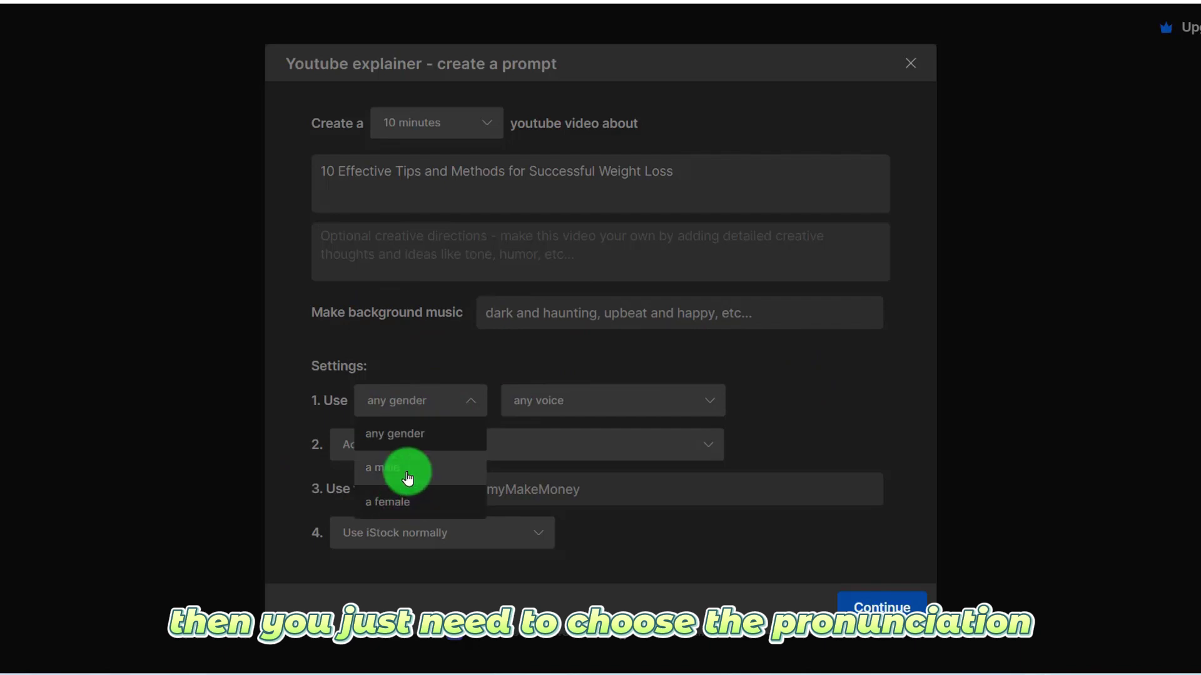
{"action": "left_click", "coordinate": [407, 478]}
{"action": "left_click", "coordinate": [615, 399]}
{"action": "left_click", "coordinate": [557, 430]}
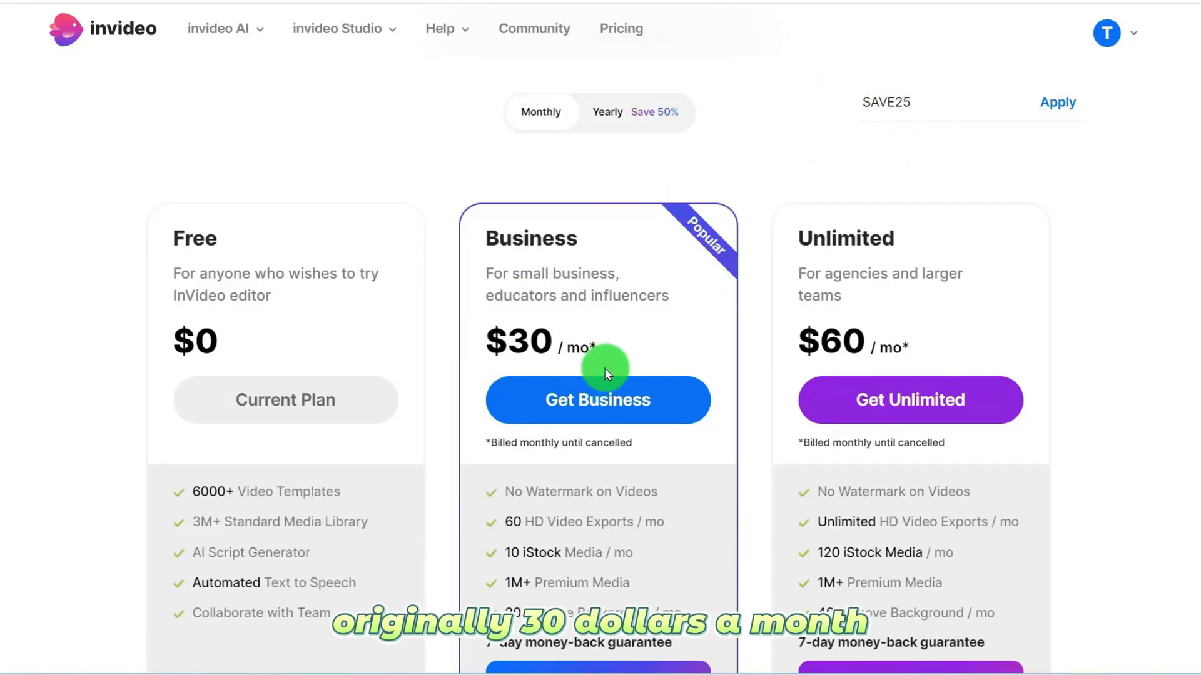
Step: Apply the discount coupon to InVideo's pricing plans
{"action": "left_click", "coordinate": [1058, 103]}
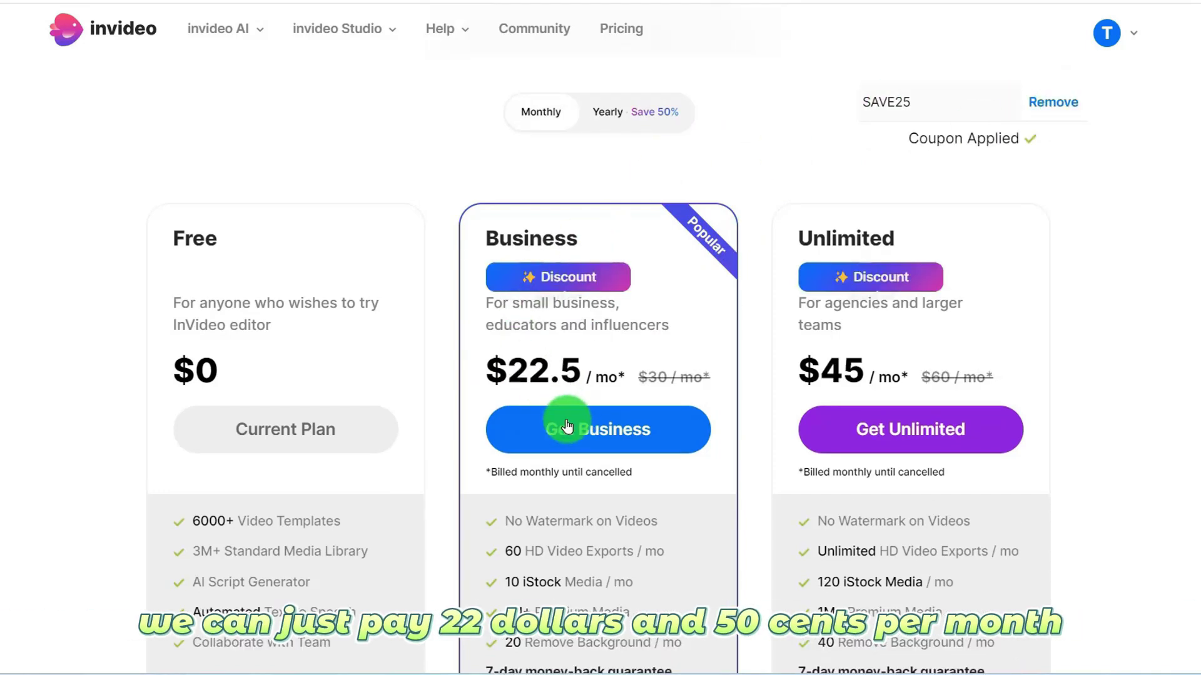
{"action": "scroll", "coordinate": [703, 351], "scroll_direction": "down", "scroll_amount": 2}
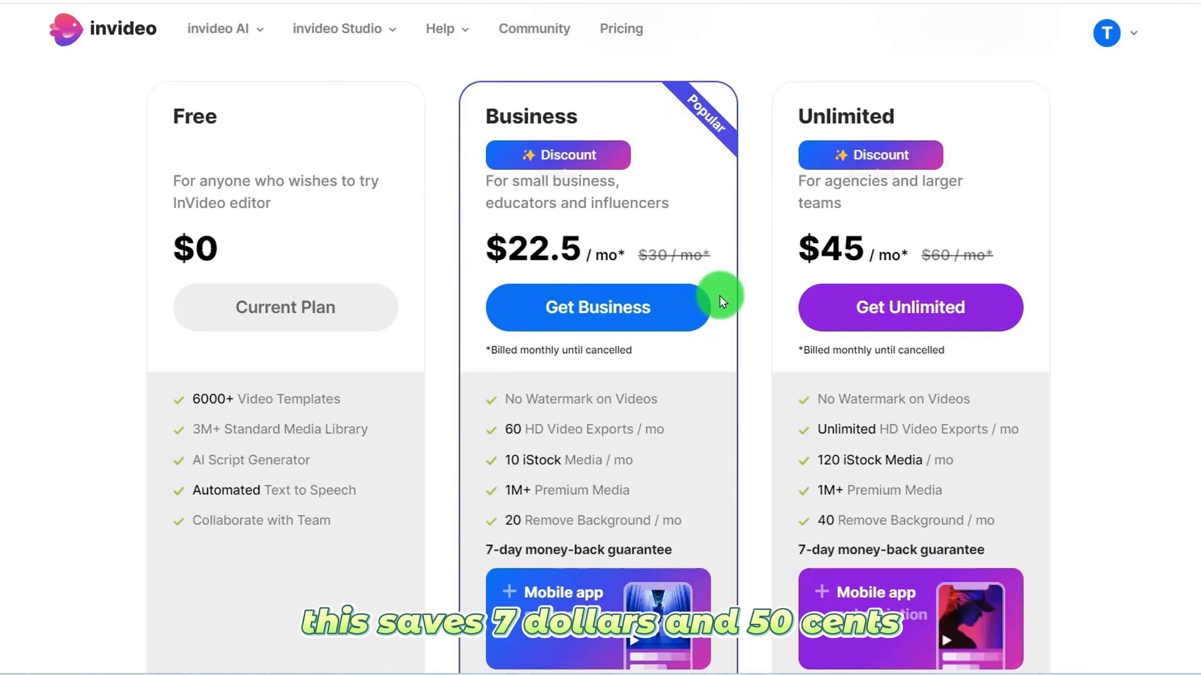
{"action": "scroll", "coordinate": [708, 291], "scroll_direction": "up", "scroll_amount": 3}
Step: Switch to yearly billing: Business $11.3/mo ($135/yr), Unlimited $22.5/mo ($270/yr)
{"action": "left_click", "coordinate": [579, 175]}
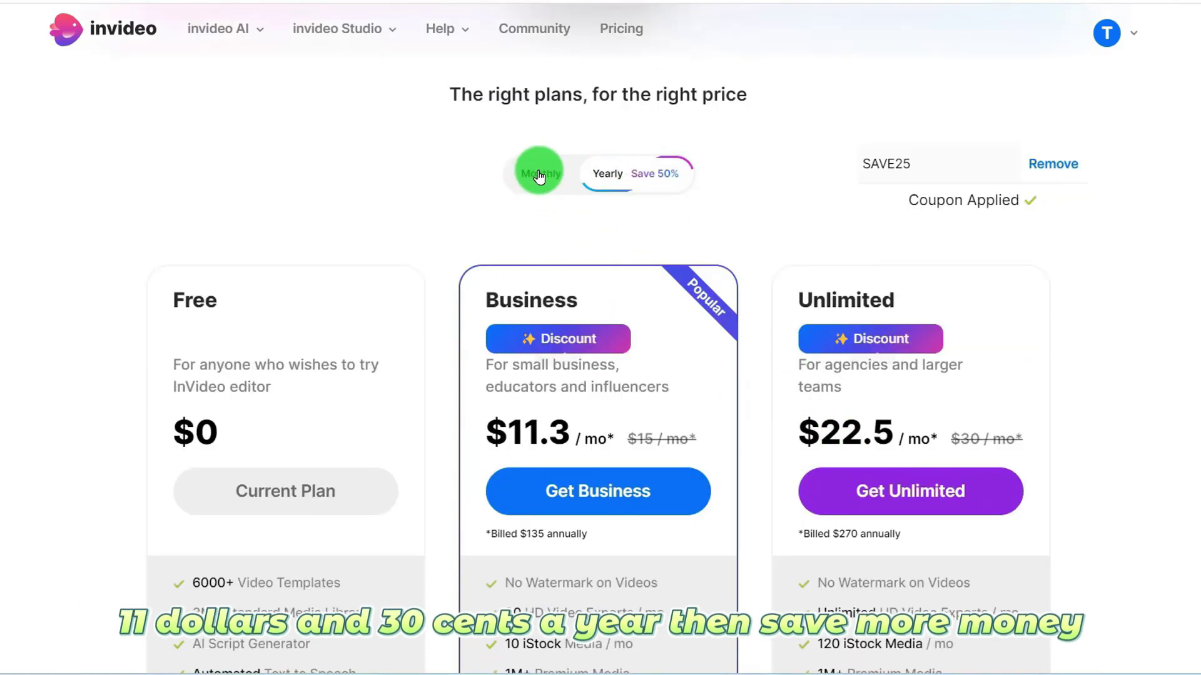
{"action": "scroll", "coordinate": [787, 355], "scroll_direction": "down", "scroll_amount": 2}
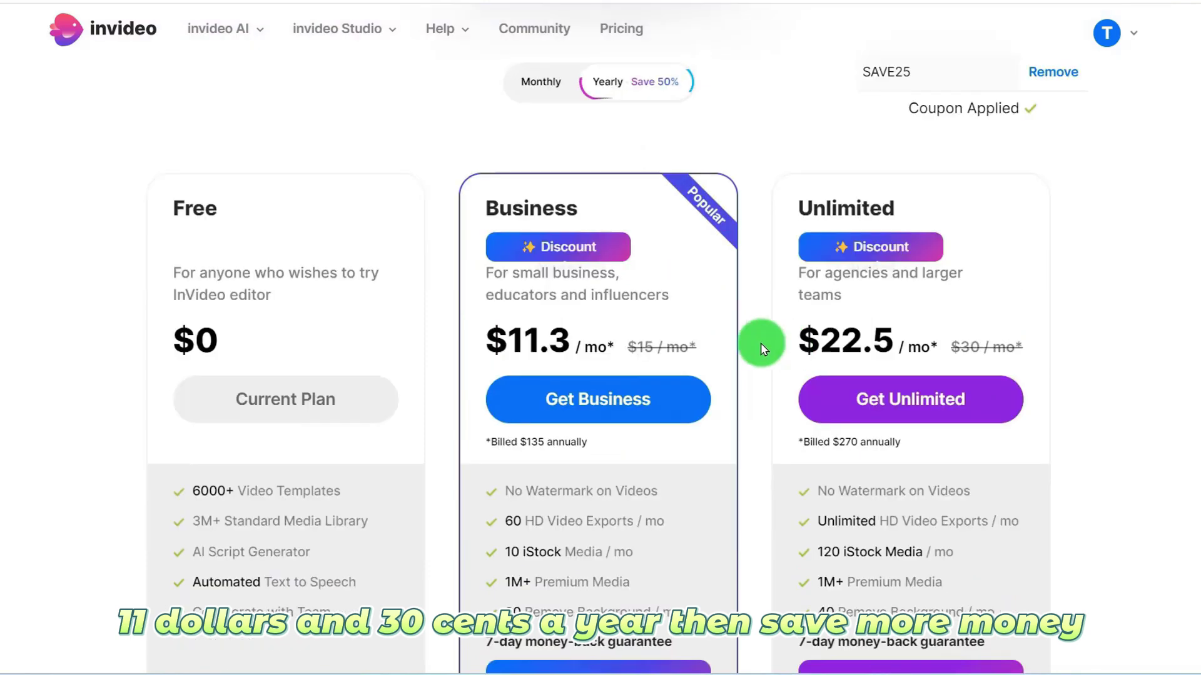
{"action": "scroll", "coordinate": [654, 283], "scroll_direction": "up", "scroll_amount": 1}
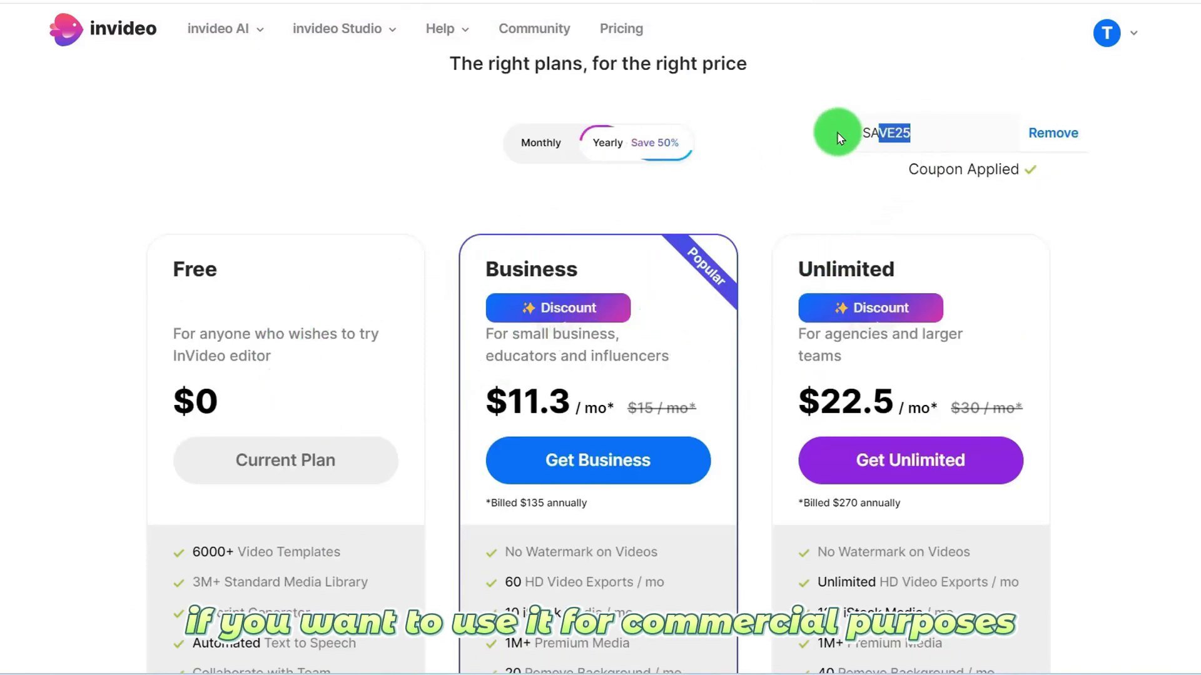
{"action": "left_click_drag", "start_coordinate": [855, 133], "coordinate": [835, 162]}
{"action": "scroll", "coordinate": [992, 294], "scroll_direction": "down", "scroll_amount": 2}
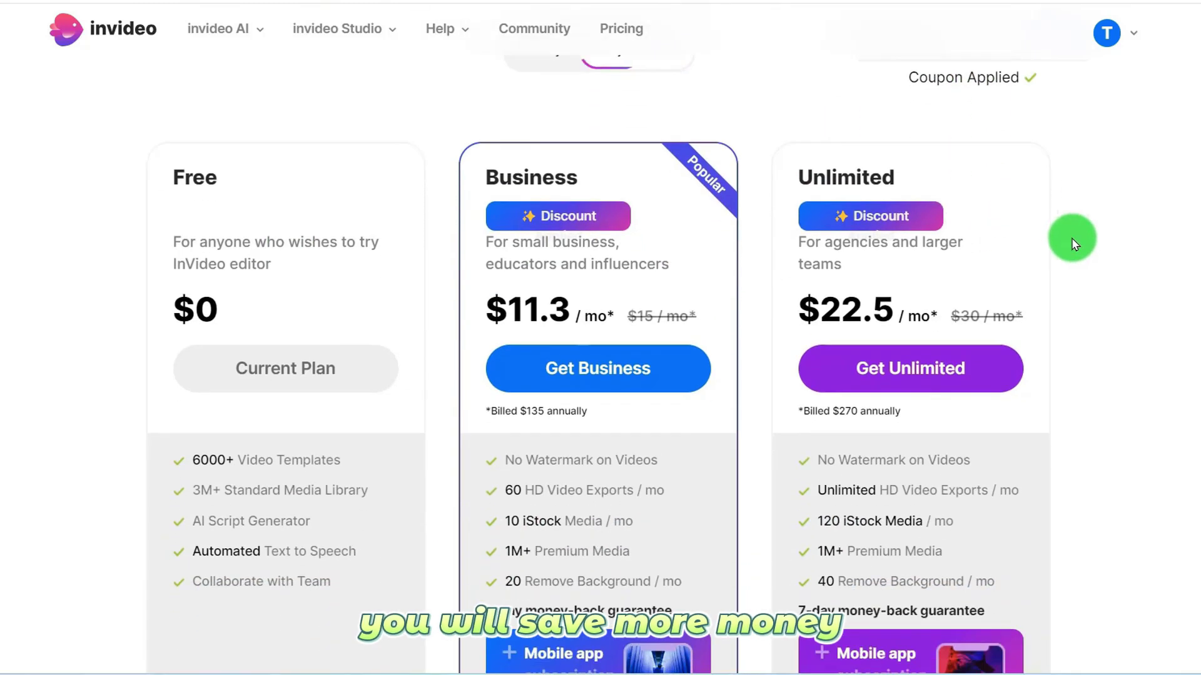
Step: Scroll through ChatGPT's generated HTML and CSS code for the sticky header
{"action": "scroll", "coordinate": [942, 176], "scroll_direction": "up", "scroll_amount": 2}
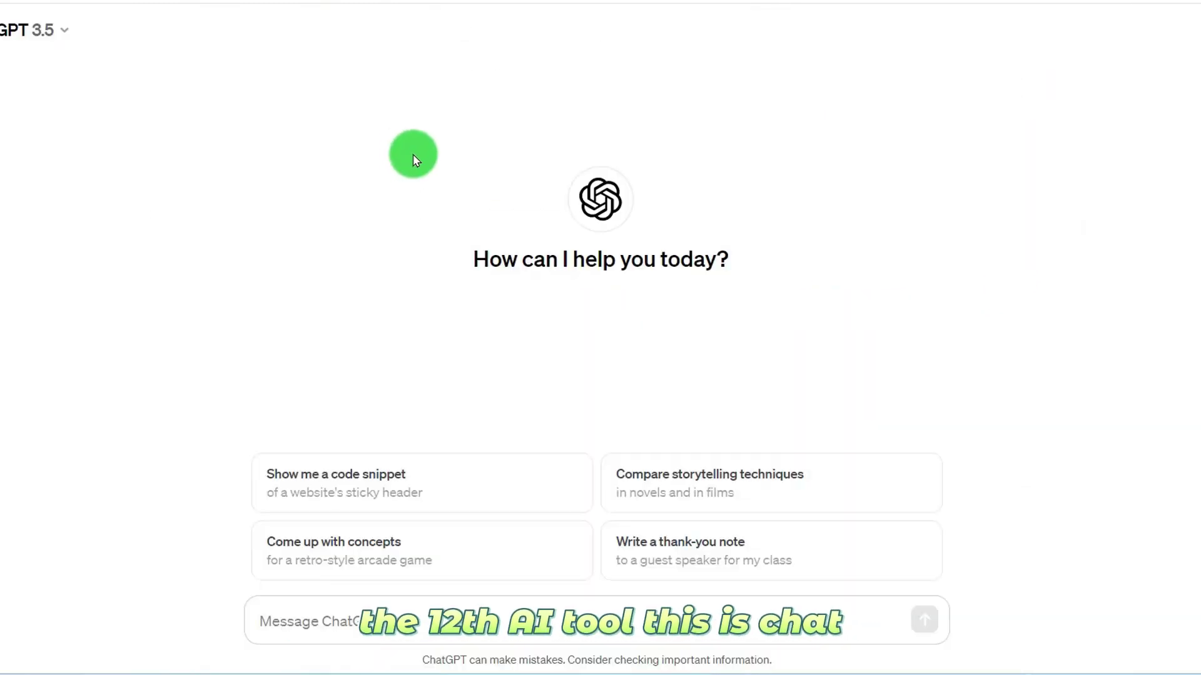
{"action": "left_click_drag", "start_coordinate": [484, 262], "coordinate": [759, 261]}
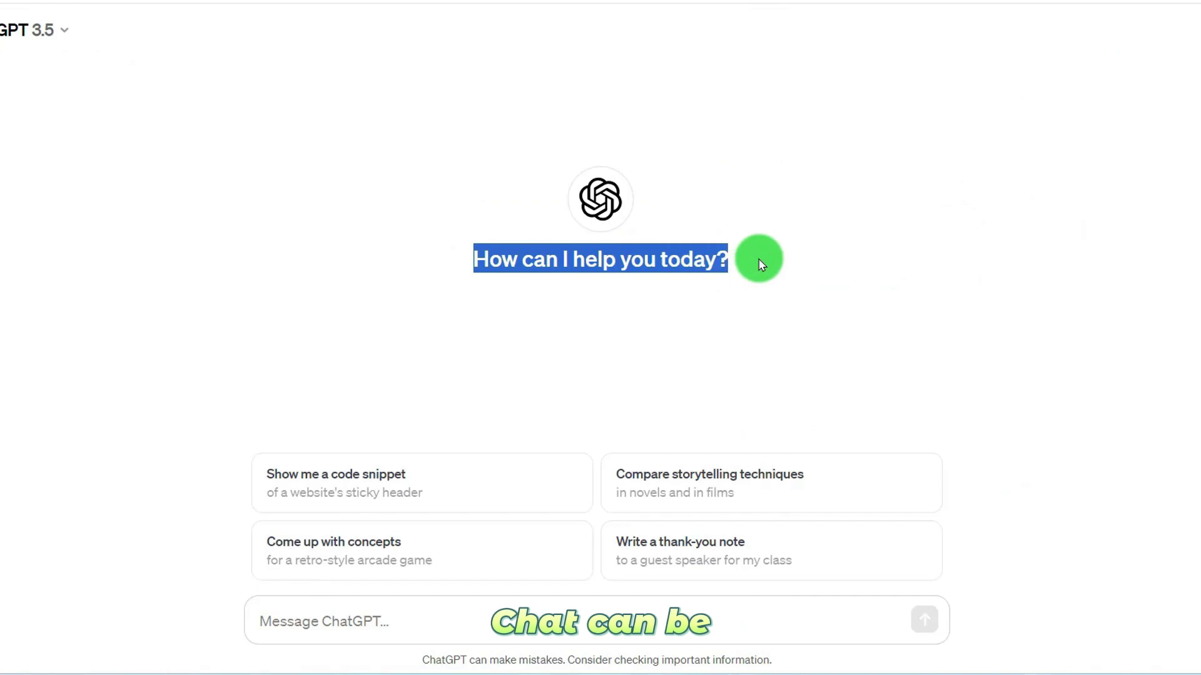
{"action": "left_click", "coordinate": [377, 241]}
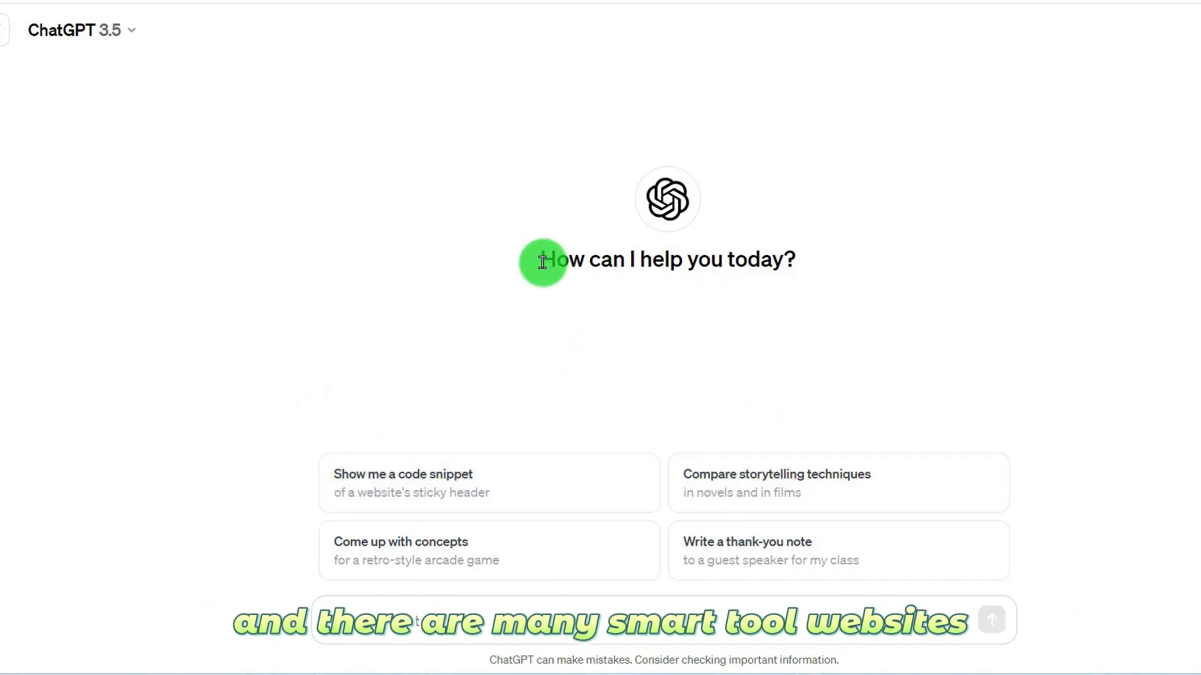
{"action": "left_click", "coordinate": [828, 260]}
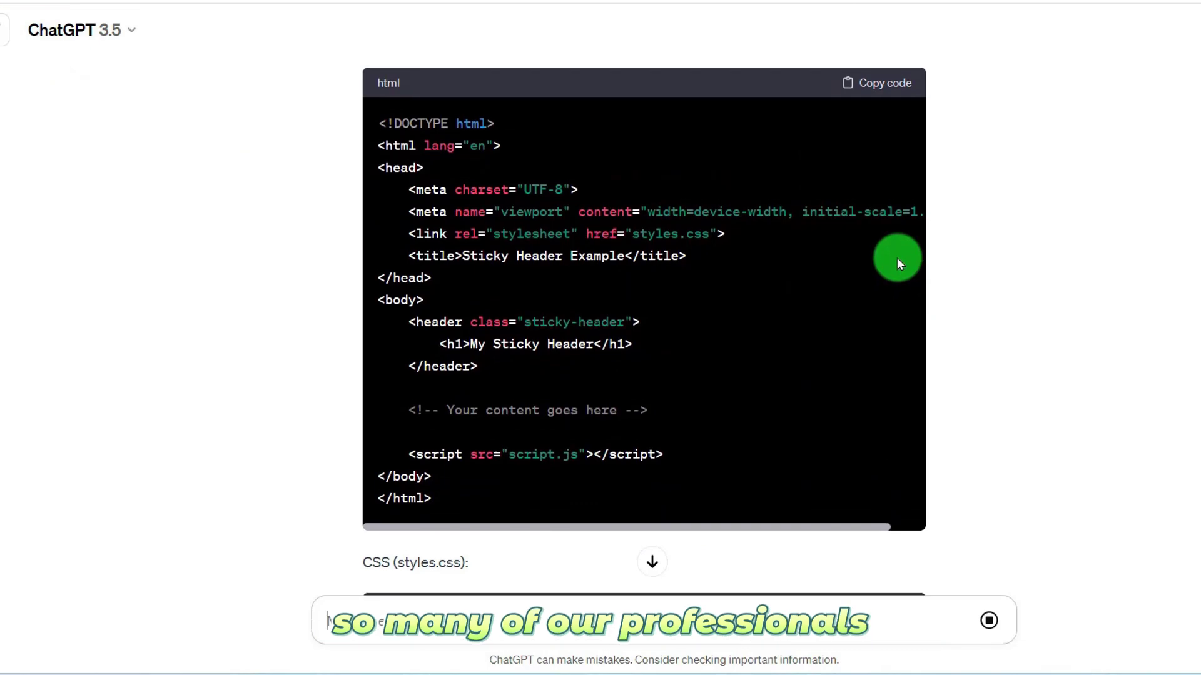
{"action": "scroll", "coordinate": [685, 127], "scroll_direction": "up", "scroll_amount": 4}
{"action": "scroll", "coordinate": [447, 216], "scroll_direction": "down", "scroll_amount": 15}
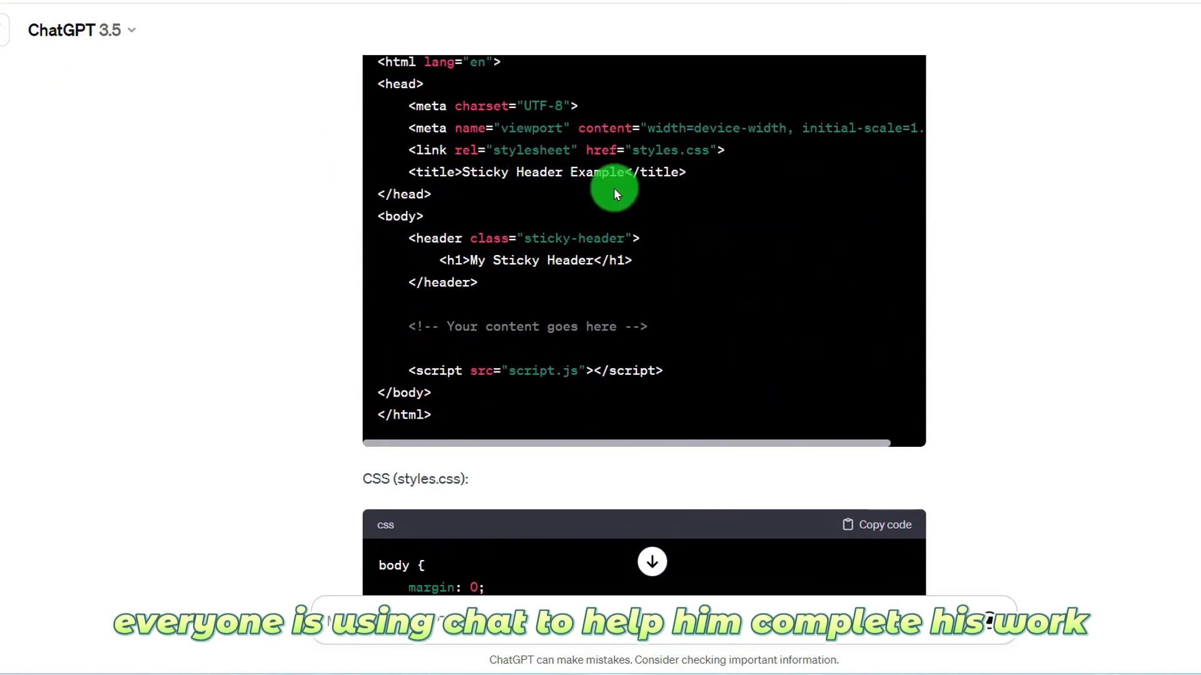
{"action": "scroll", "coordinate": [541, 281], "scroll_direction": "down", "scroll_amount": 3}
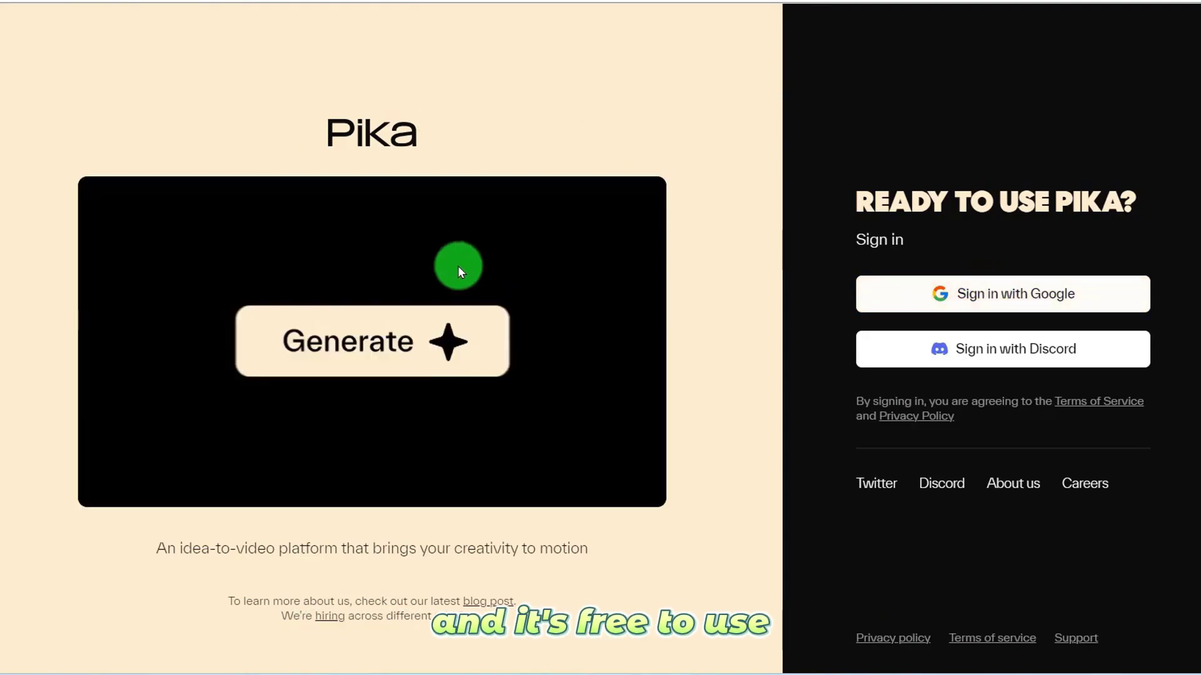
Step: Sign in to Pika with a Google account
{"action": "left_click", "coordinate": [953, 295]}
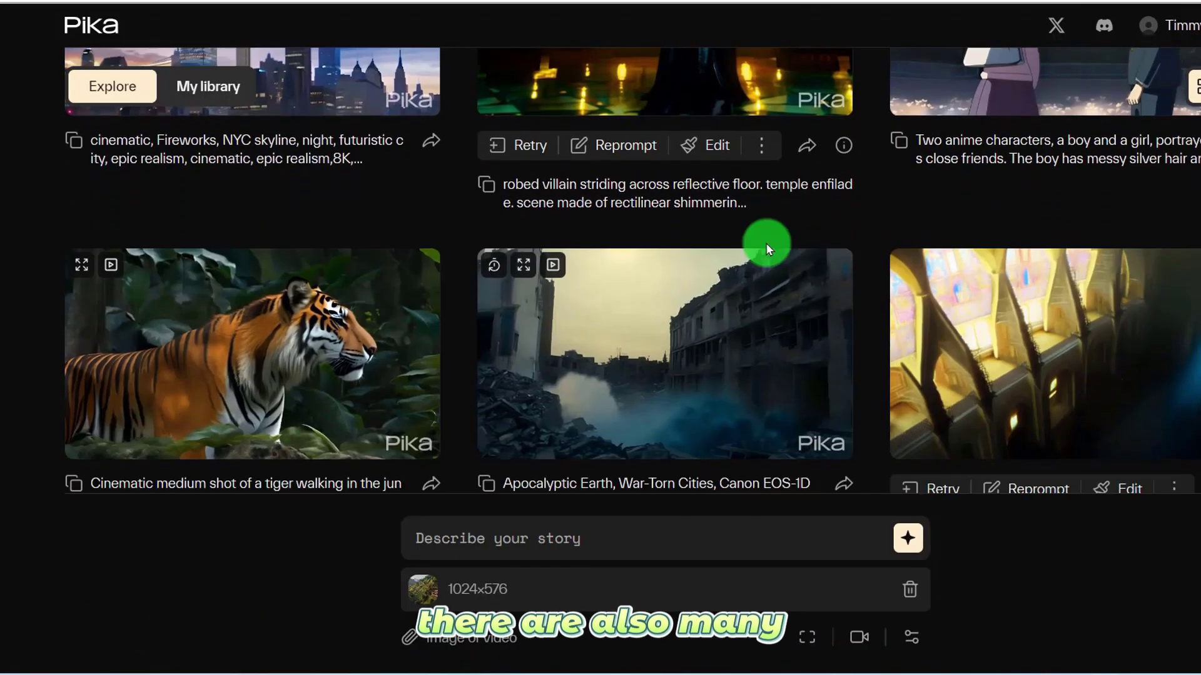
Step: Scroll the Pika Explore gallery and play the terraced hillside sample video
{"action": "scroll", "coordinate": [625, 219], "scroll_direction": "down", "scroll_amount": 4}
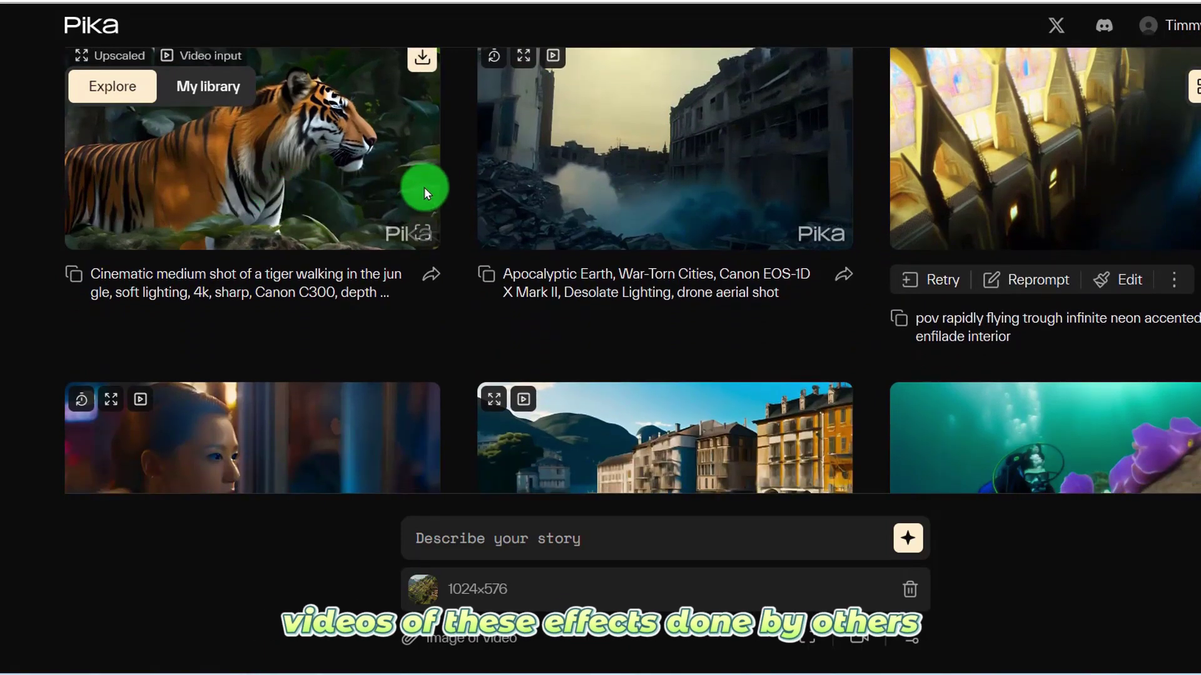
{"action": "scroll", "coordinate": [312, 188], "scroll_direction": "up", "scroll_amount": 1}
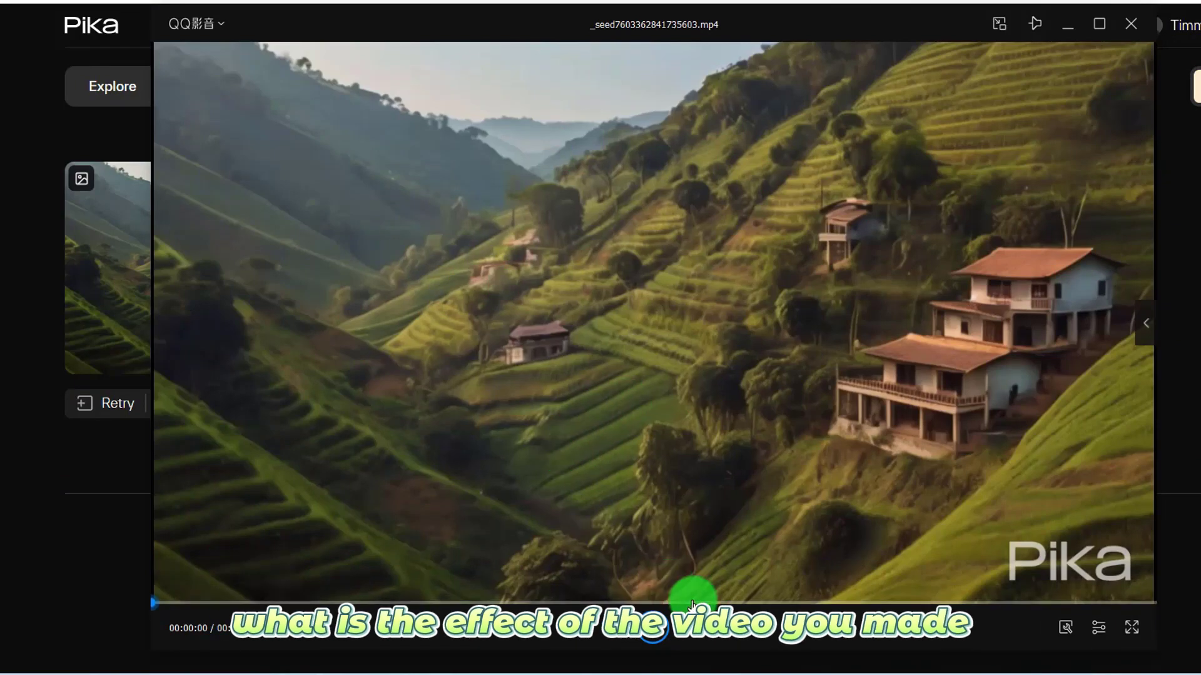
{"action": "left_click", "coordinate": [651, 631]}
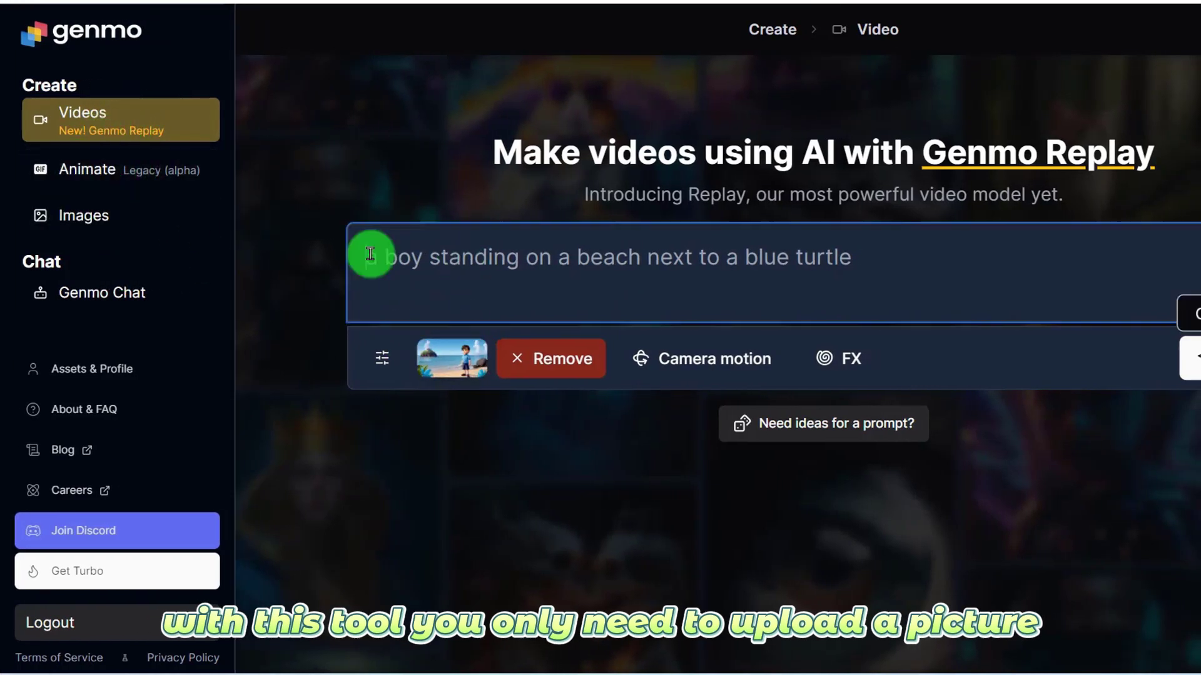
Step: Submit the prompt 'a boy standing on a beach next to a blue turtle' with its image
{"action": "left_click_drag", "start_coordinate": [369, 257], "coordinate": [689, 252]}
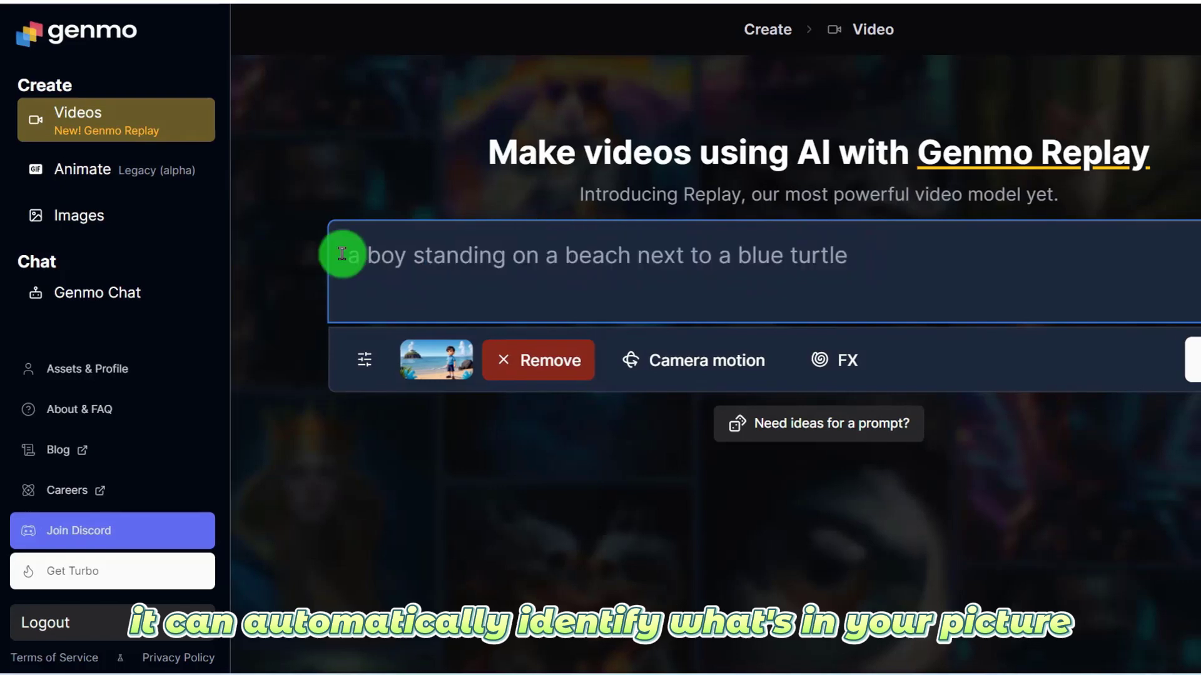
{"action": "left_click_drag", "start_coordinate": [344, 254], "coordinate": [790, 252]}
{"action": "left_click", "coordinate": [840, 256]}
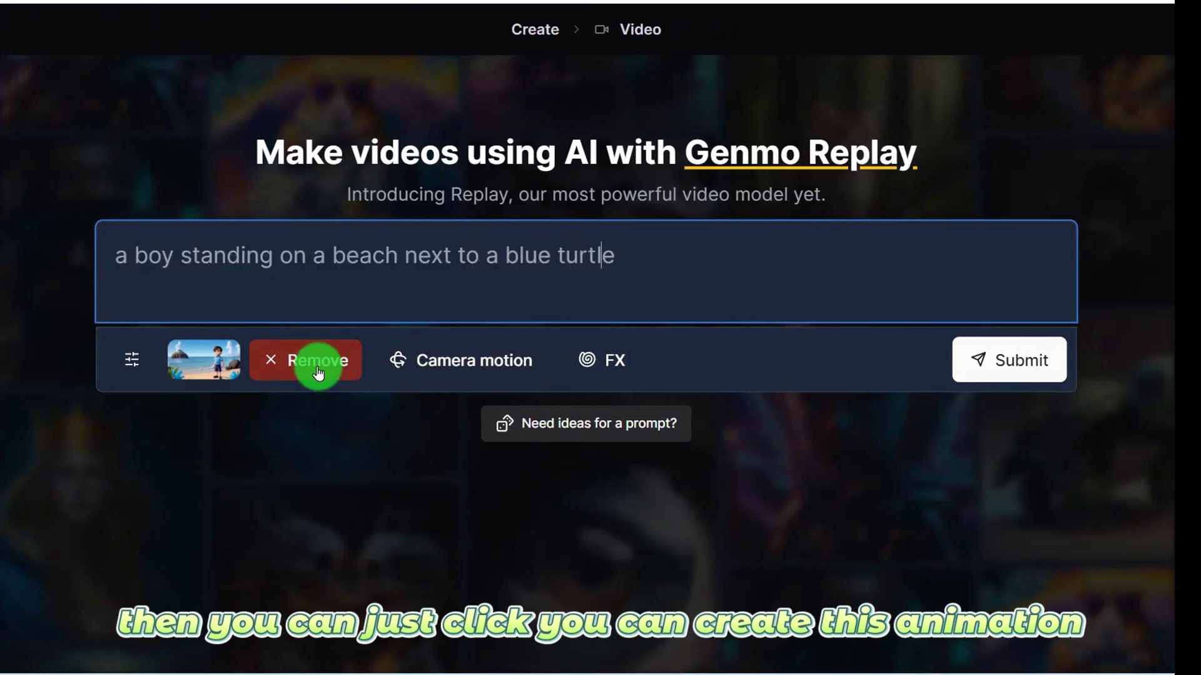
{"action": "left_click", "coordinate": [1008, 363]}
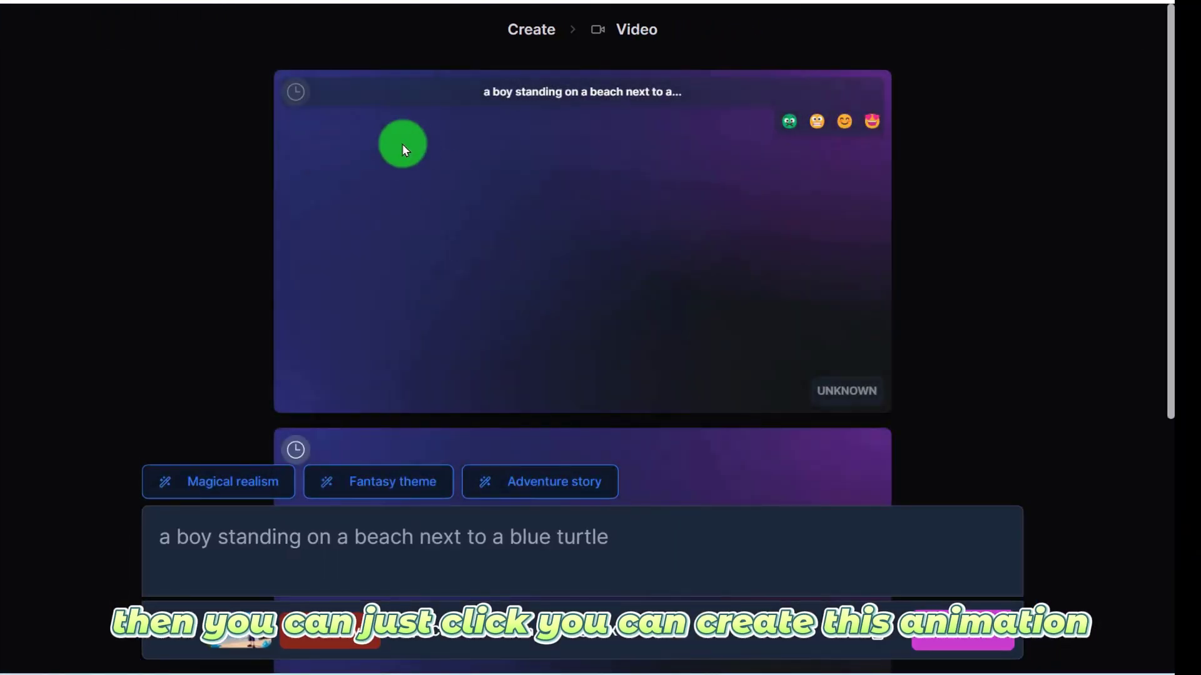
Step: Wait for the results to render and play the finished 4-second beach clip
{"action": "scroll", "coordinate": [469, 186], "scroll_direction": "down", "scroll_amount": 3}
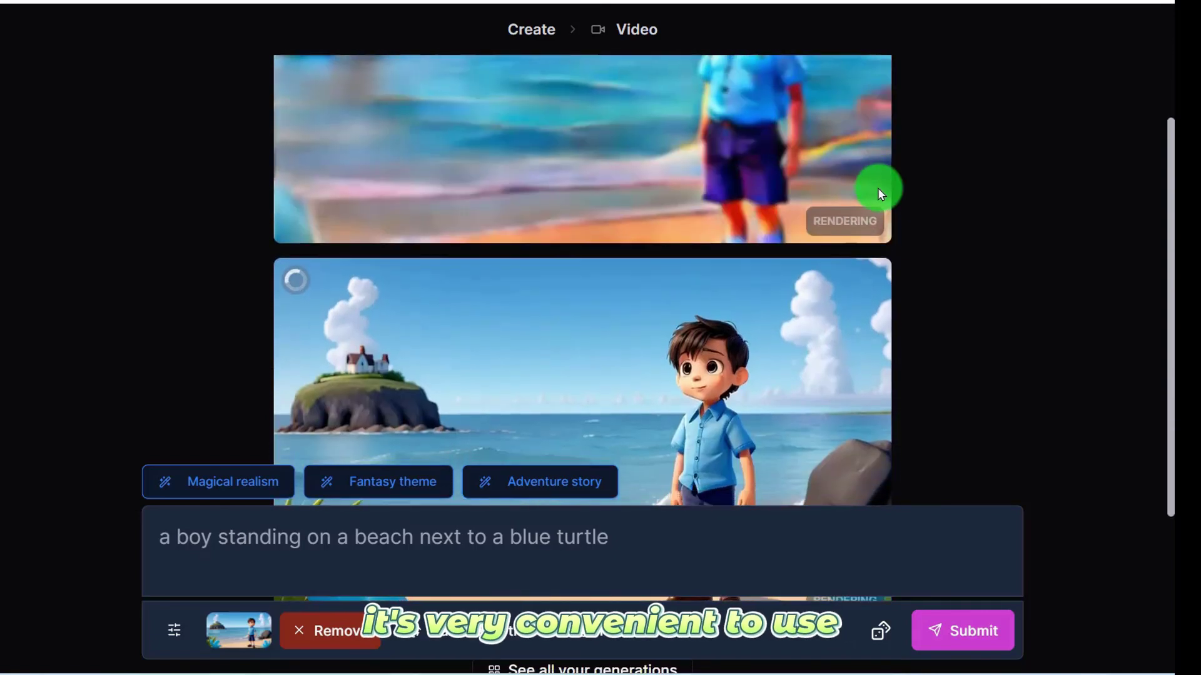
{"action": "scroll", "coordinate": [788, 191], "scroll_direction": "down", "scroll_amount": 2}
{"action": "scroll", "coordinate": [850, 322], "scroll_direction": "up", "scroll_amount": 1}
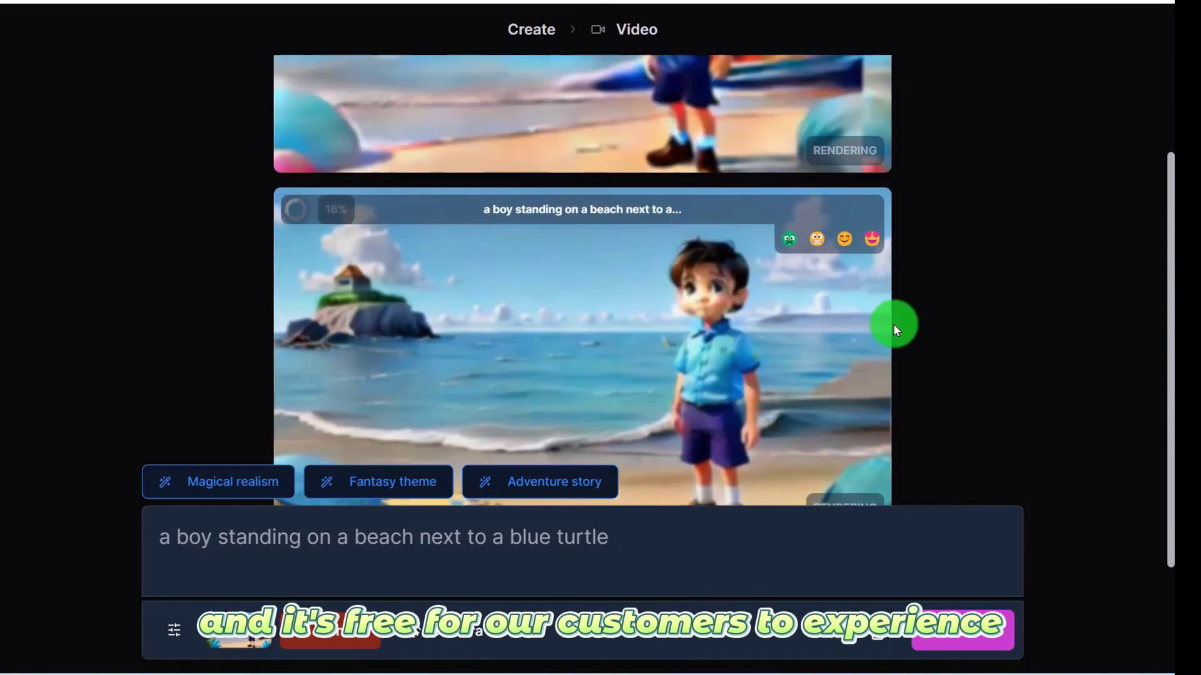
{"action": "scroll", "coordinate": [490, 257], "scroll_direction": "down", "scroll_amount": 2}
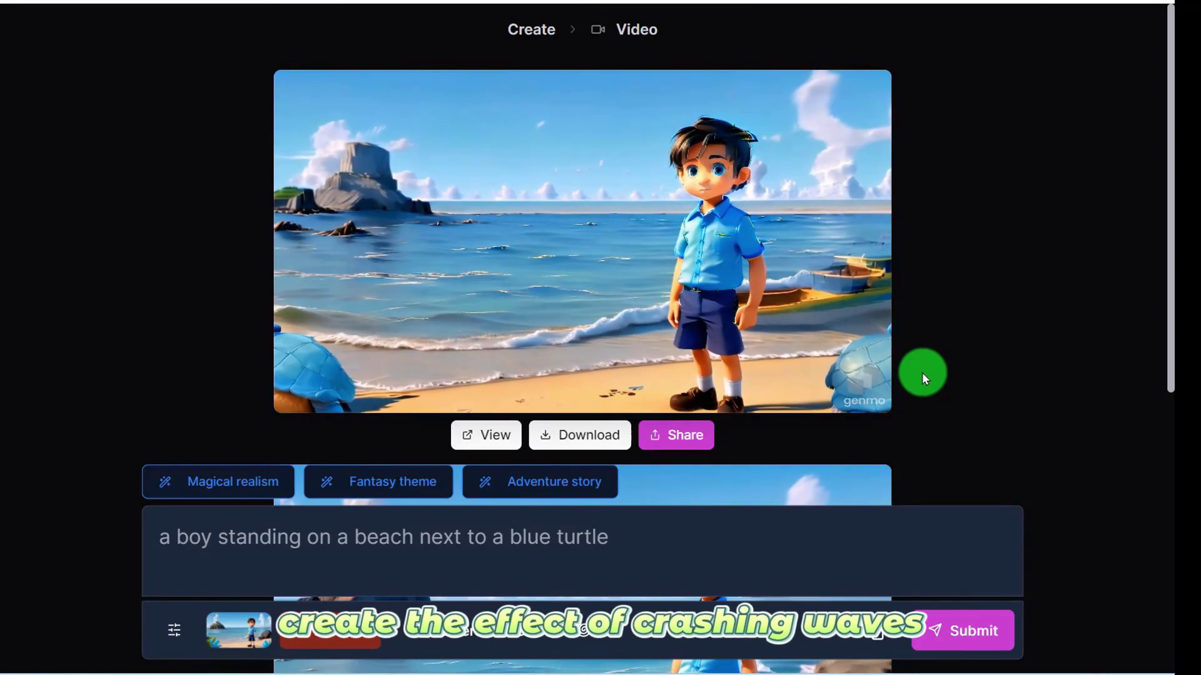
{"action": "mouse_move", "coordinate": [650, 228]}
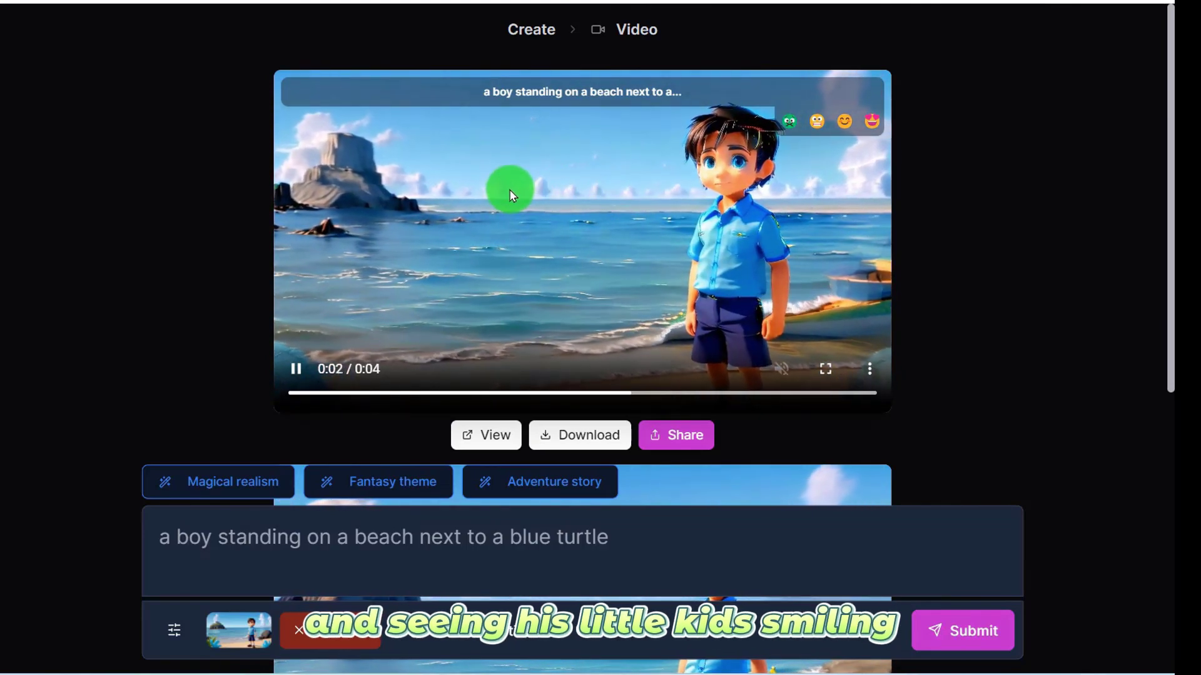
{"action": "scroll", "coordinate": [660, 268], "scroll_direction": "down", "scroll_amount": 5}
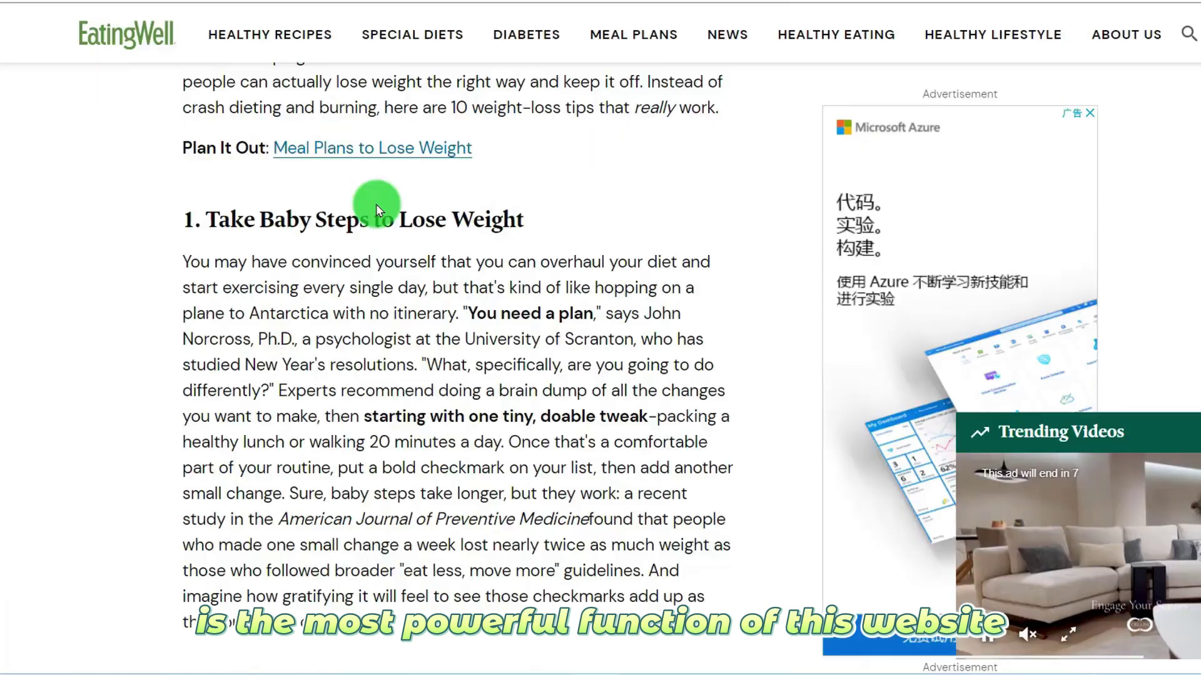
Step: Select the 'Take Baby Steps to Lose Weight' section and paste it into QuillBot's paraphraser
{"action": "scroll", "coordinate": [75, 169], "scroll_direction": "down", "scroll_amount": 2}
{"action": "left_click_drag", "start_coordinate": [181, 127], "coordinate": [195, 128]}
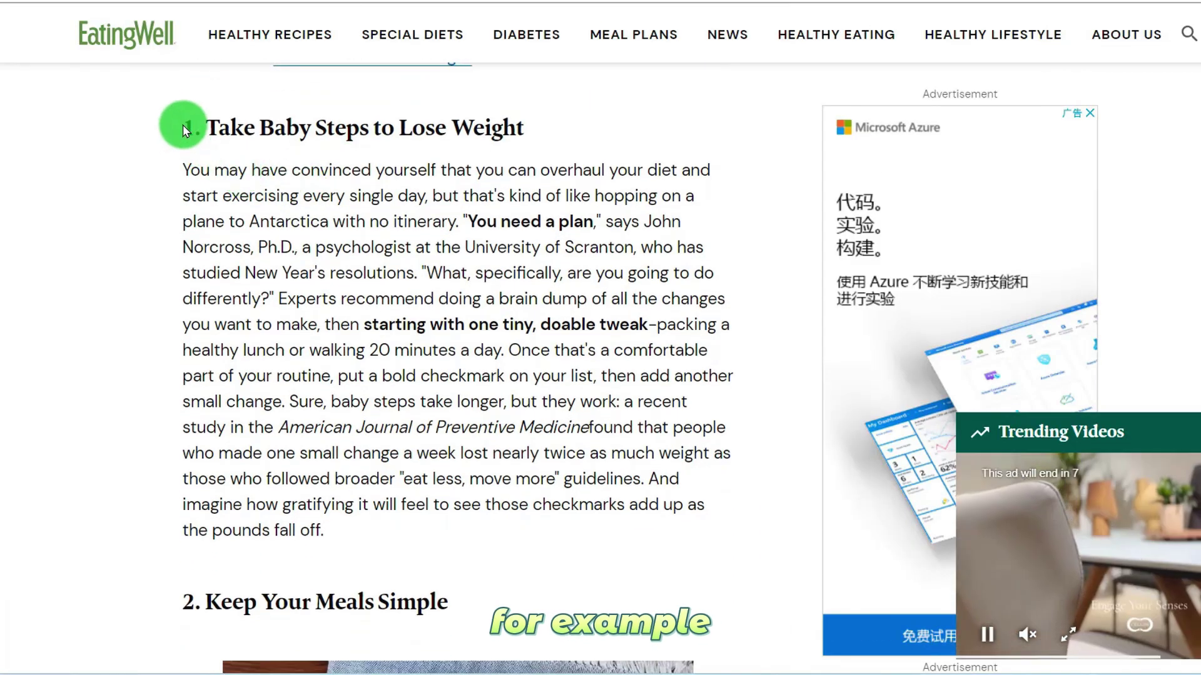
{"action": "left_click_drag", "start_coordinate": [241, 213], "coordinate": [368, 531]}
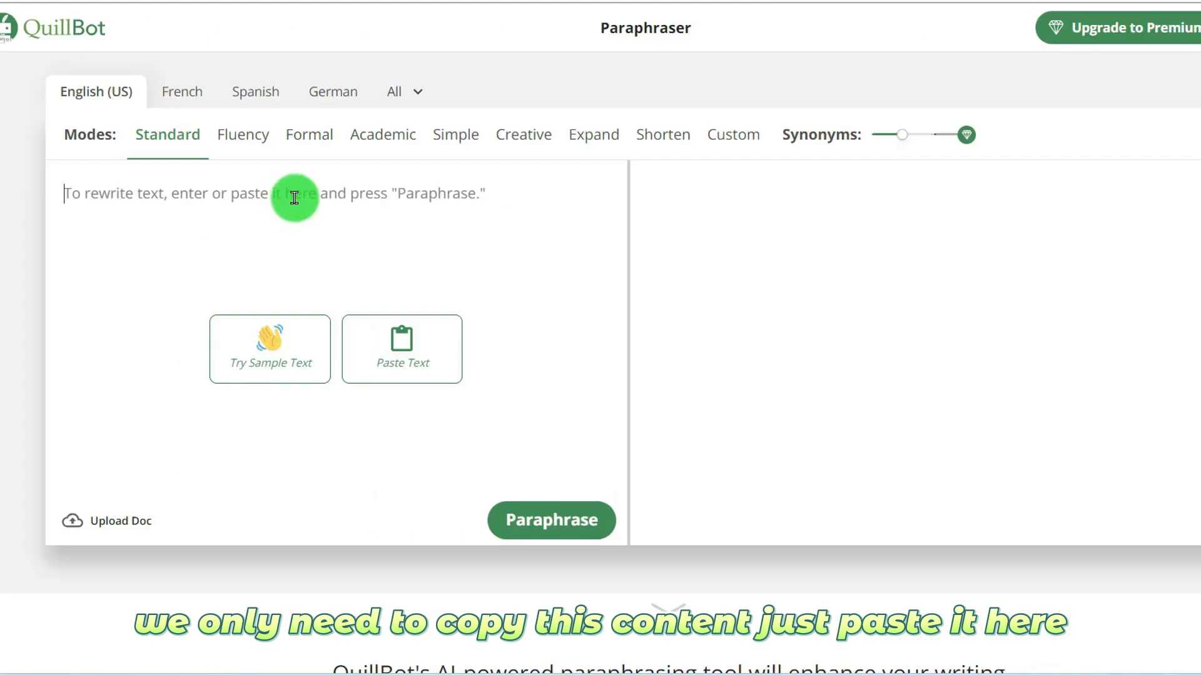
{"action": "type", "text": "1. Take Baby Steps to Lose Weight You may have convinced yourself that you can overhaul your diet and start exercising every single day, but that's kind of like hopping on a plane to Antarctica with no itinerary. \"You need a plan,\" says John Norcross, Ph.D., a psychologist at the University of Scranton, who has studied New Year's resolutions. \"What, specifically, are you going to do differently?\" Experts recommend doing a brain dump of all the changes you want to make, then starting with one tiny, doable tweak-packing a healthy lunch or walking 20 minutes a day. Once that's a comfortable part of your routine, put a bold checkmark on your list, then add another small change. Sure, baby steps take longer, but they work"}
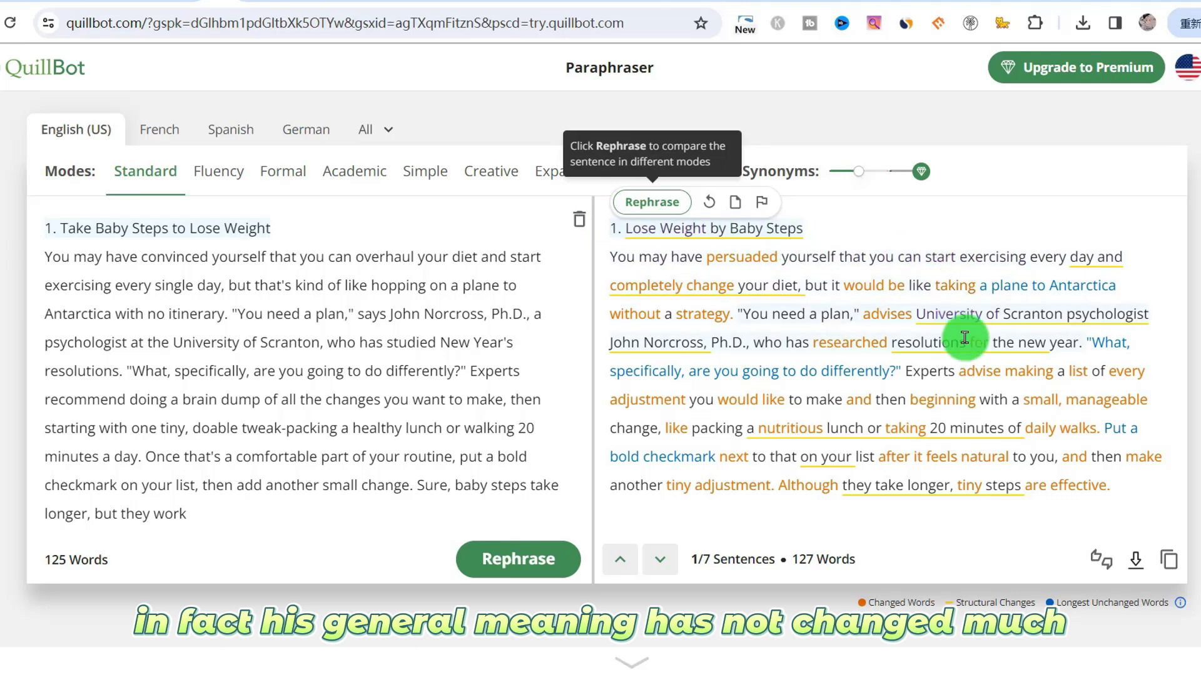
Step: Dismiss the rephrase suggestion and review the original passage against 'Lose Weight by Baby Steps'
{"action": "left_click", "coordinate": [1150, 486]}
{"action": "left_click", "coordinate": [74, 231]}
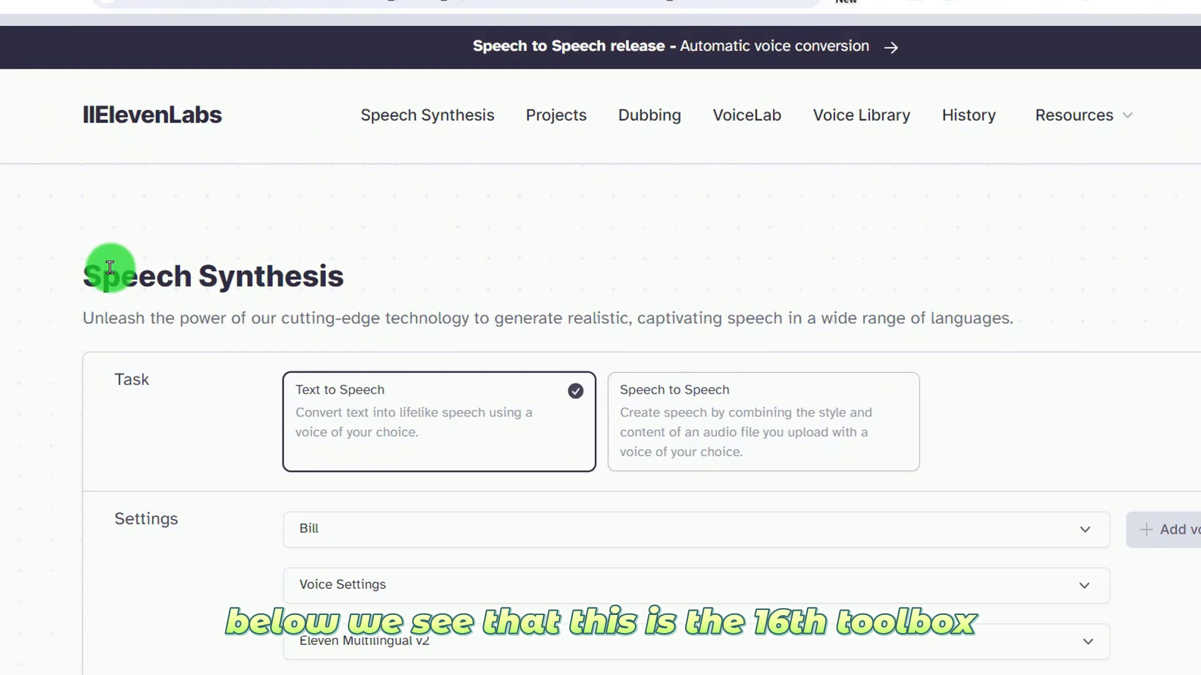
Step: Scroll the Speech Synthesis page to the Settings area with the Bill voice dropdown
{"action": "scroll", "coordinate": [281, 257], "scroll_direction": "down", "scroll_amount": 1}
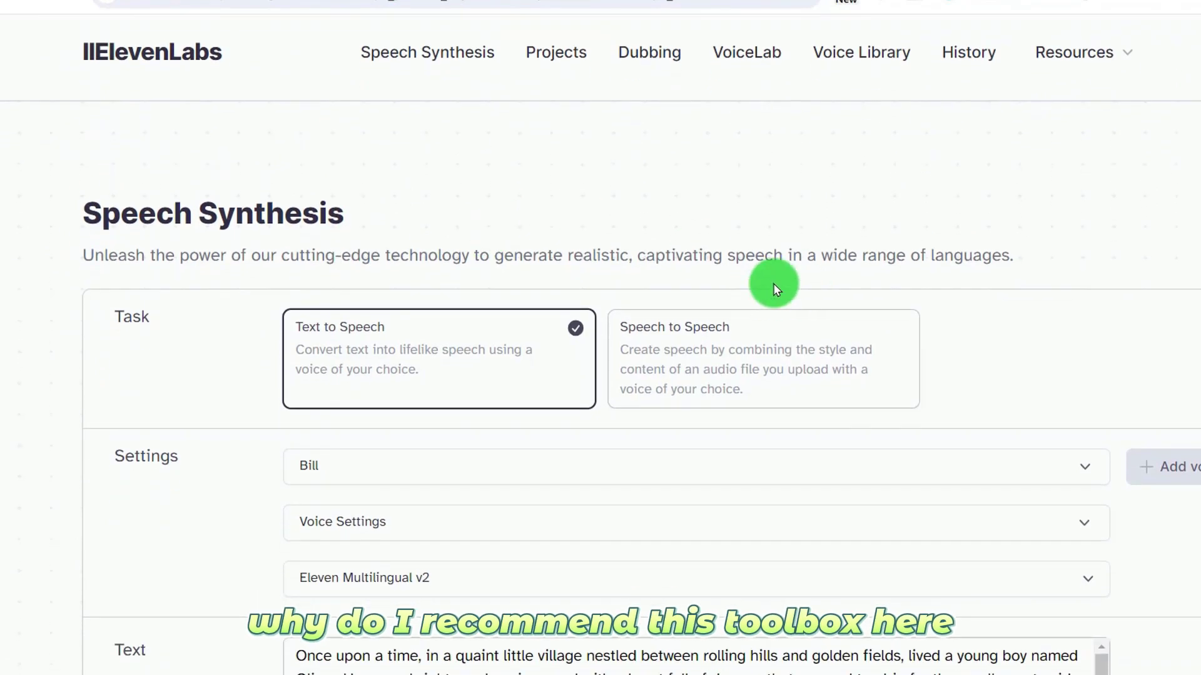
{"action": "scroll", "coordinate": [290, 166], "scroll_direction": "down", "scroll_amount": 5}
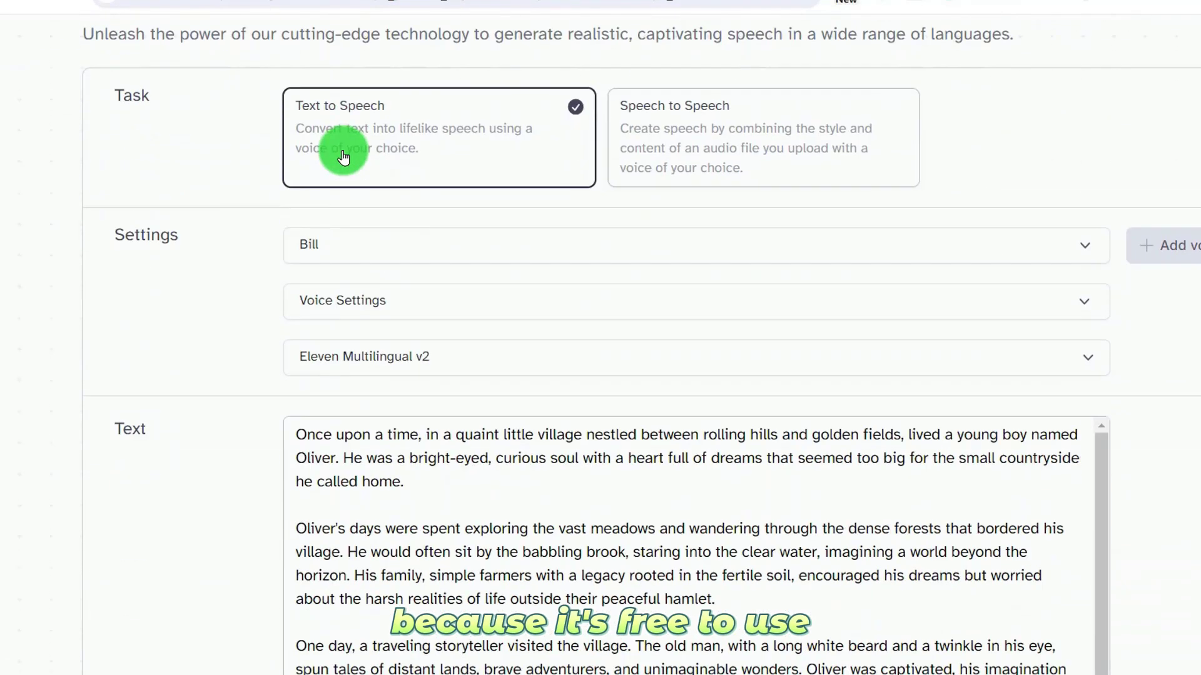
{"action": "scroll", "coordinate": [234, 229], "scroll_direction": "down", "scroll_amount": 2}
{"action": "scroll", "coordinate": [214, 207], "scroll_direction": "up", "scroll_amount": 1}
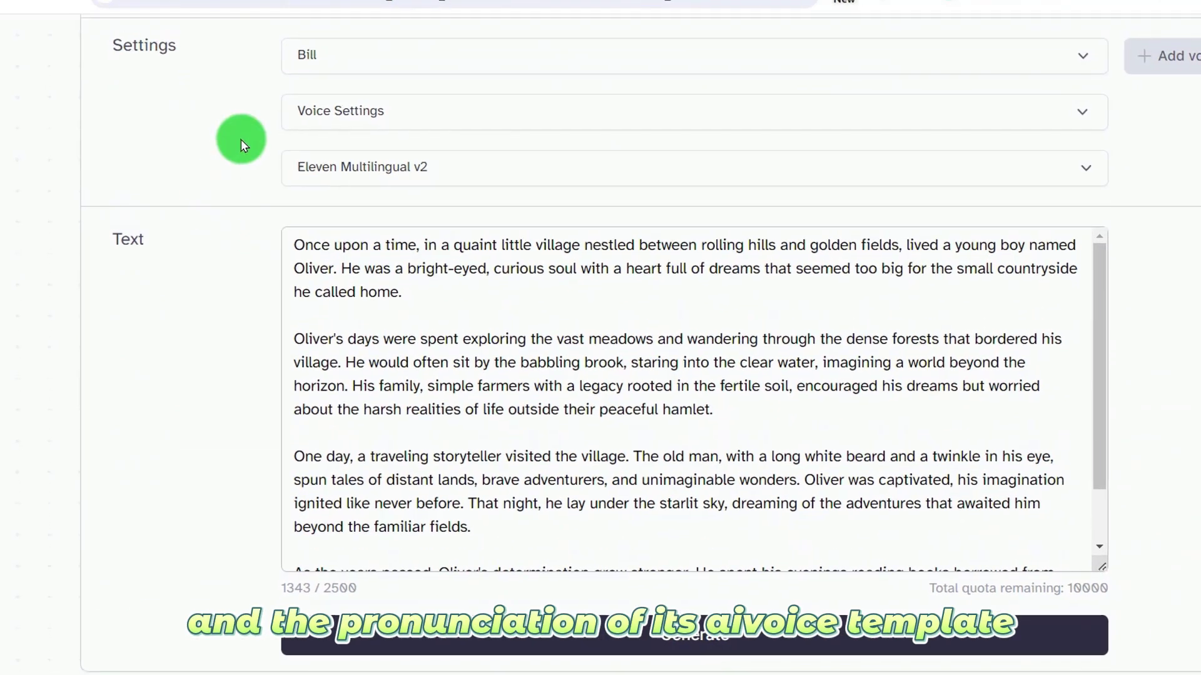
{"action": "scroll", "coordinate": [384, 131], "scroll_direction": "up", "scroll_amount": 2}
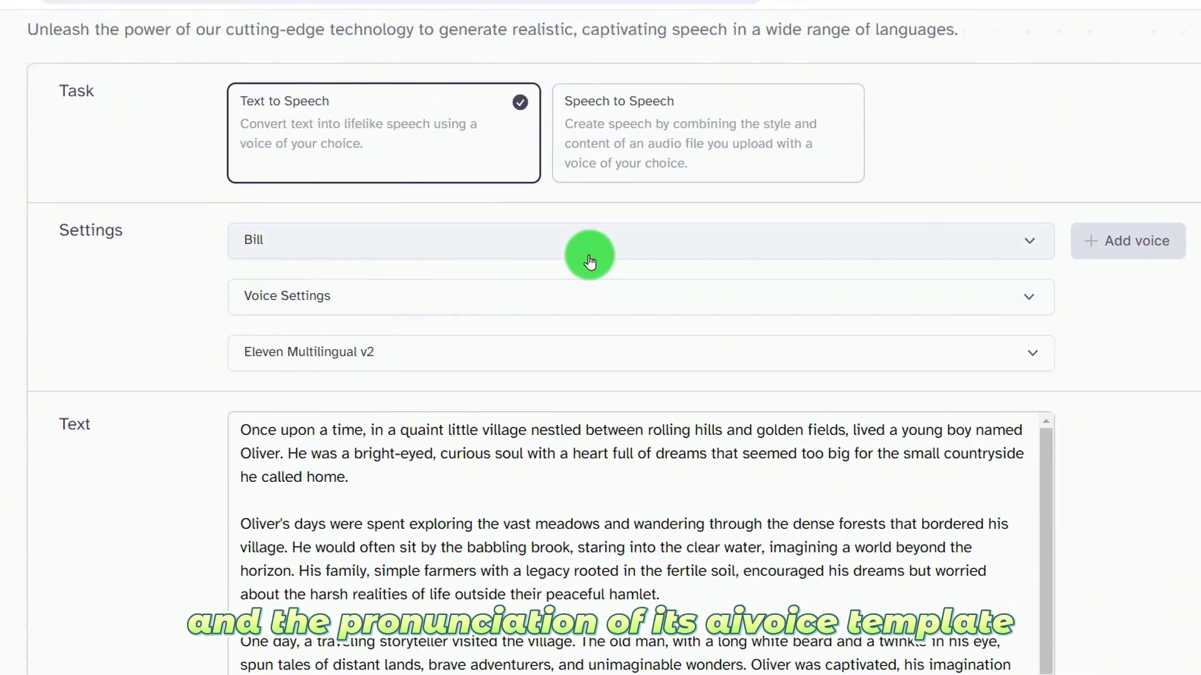
Step: Open the voice list and play previews of Antoni, Arnold, Bill, Callum, Charlie and Clyde
{"action": "left_click", "coordinate": [252, 329]}
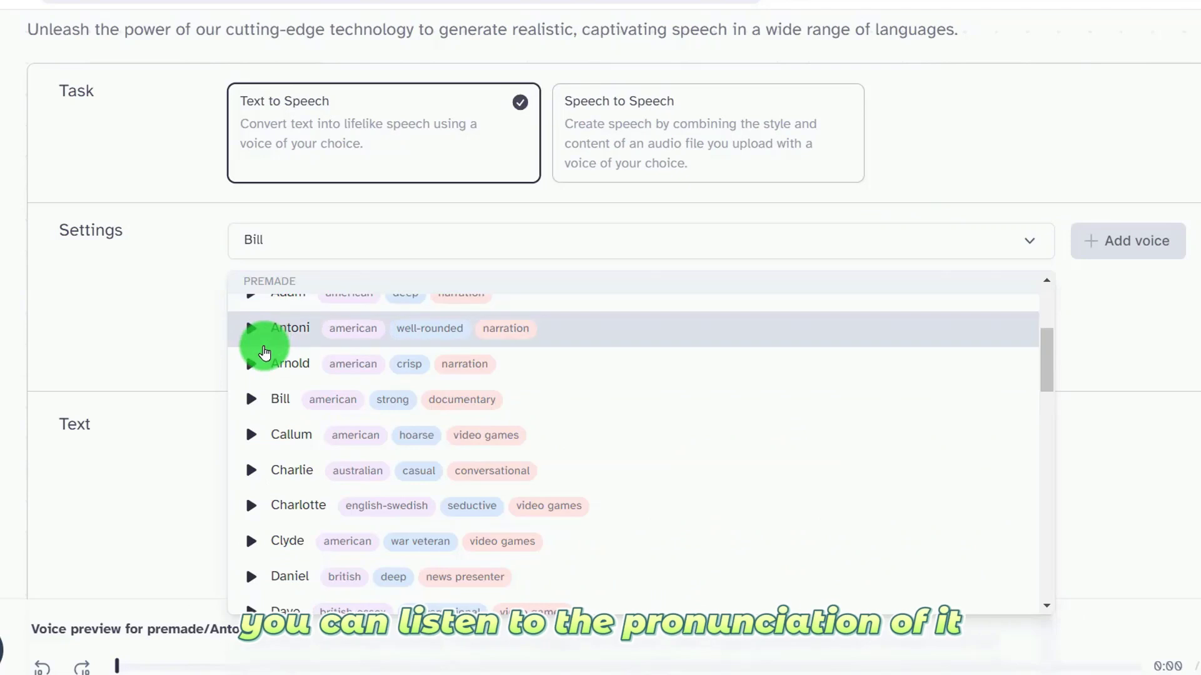
{"action": "scroll", "coordinate": [287, 346], "scroll_direction": "down", "scroll_amount": 1}
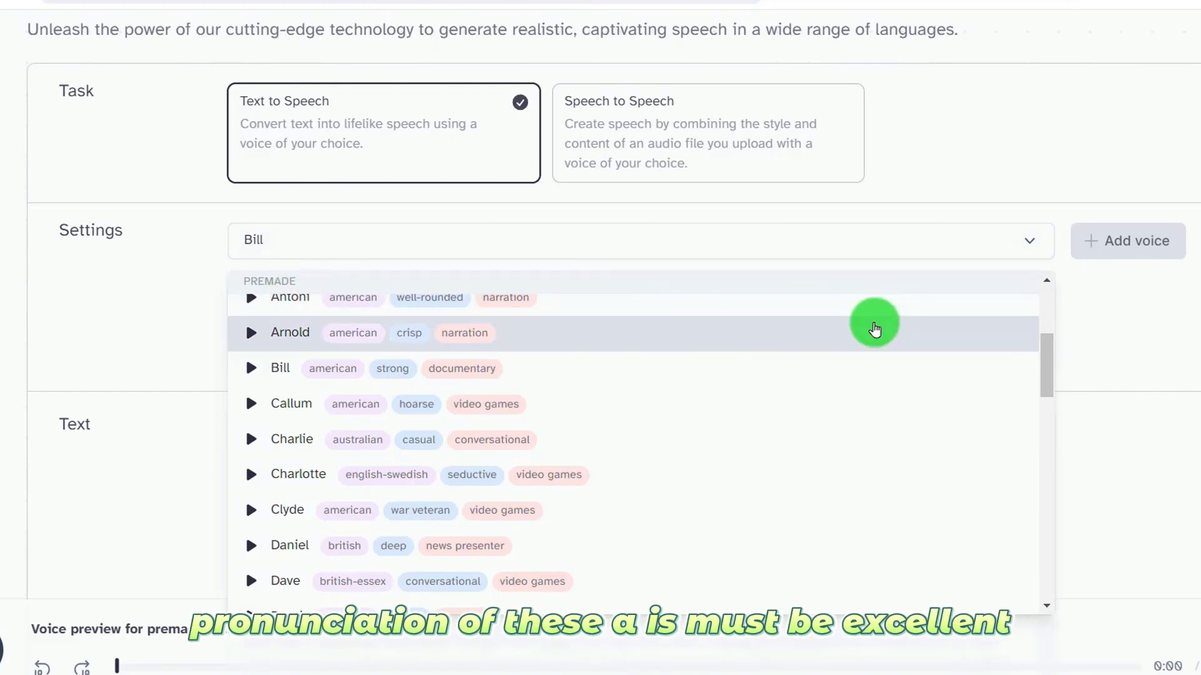
{"action": "scroll", "coordinate": [813, 325], "scroll_direction": "up", "scroll_amount": 3}
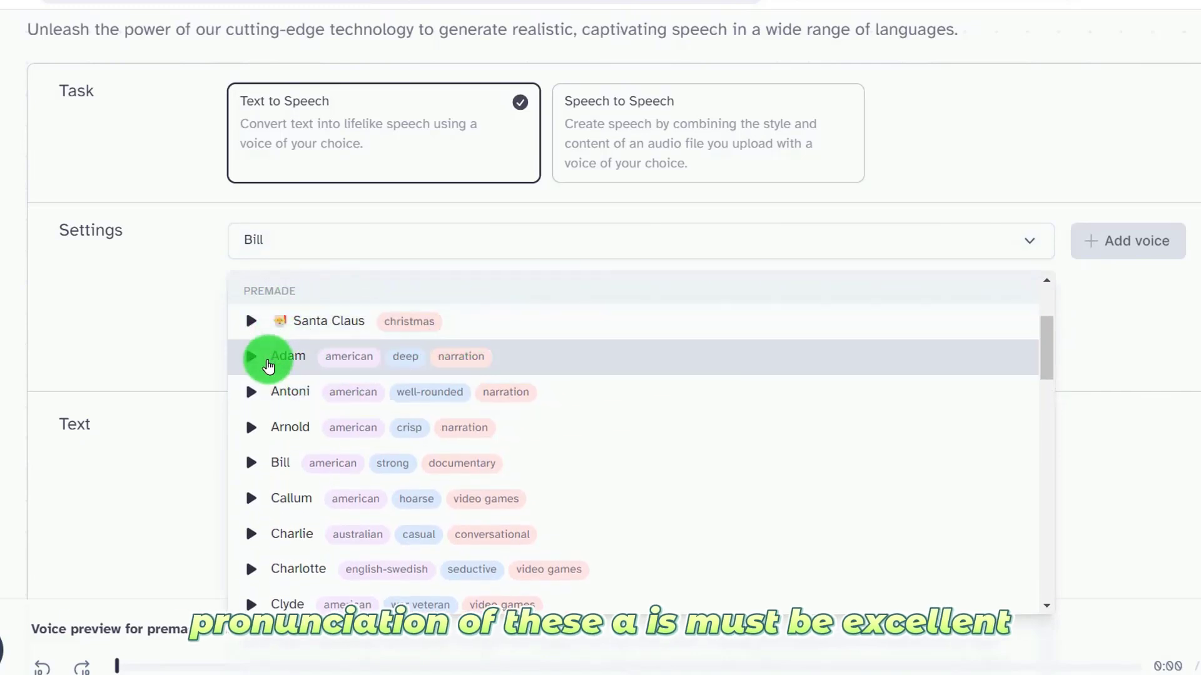
{"action": "scroll", "coordinate": [313, 369], "scroll_direction": "down", "scroll_amount": 1}
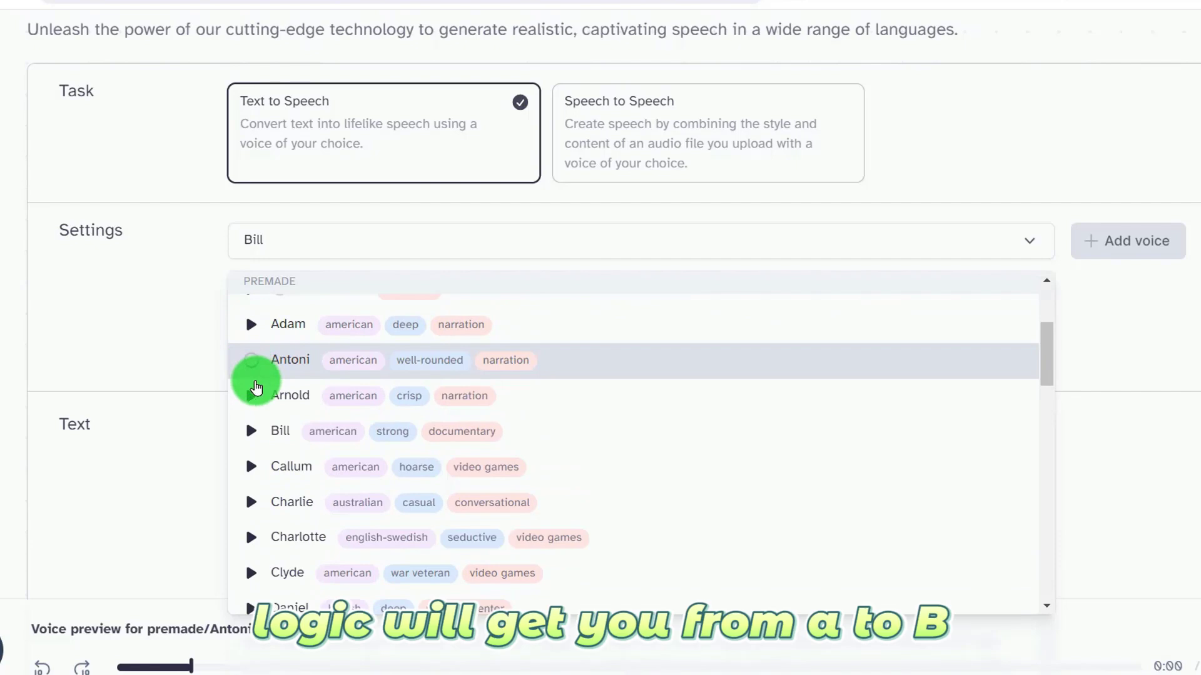
{"action": "left_click", "coordinate": [250, 361]}
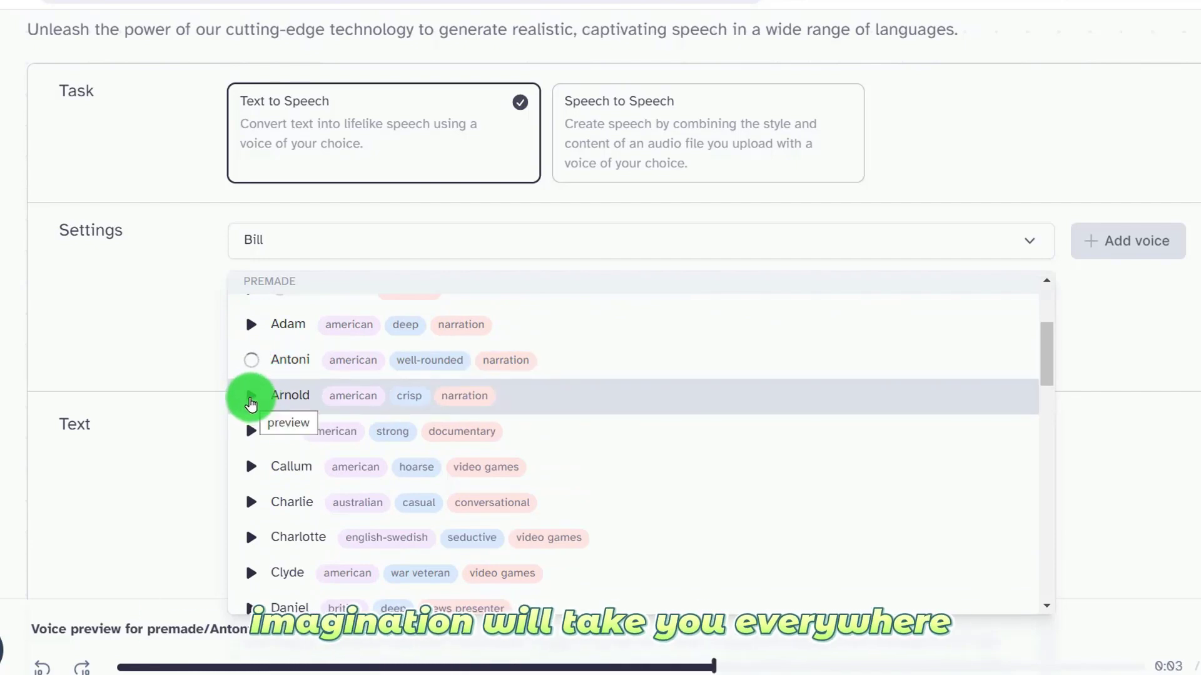
{"action": "left_click", "coordinate": [251, 398]}
{"action": "scroll", "coordinate": [254, 400], "scroll_direction": "down", "scroll_amount": 2}
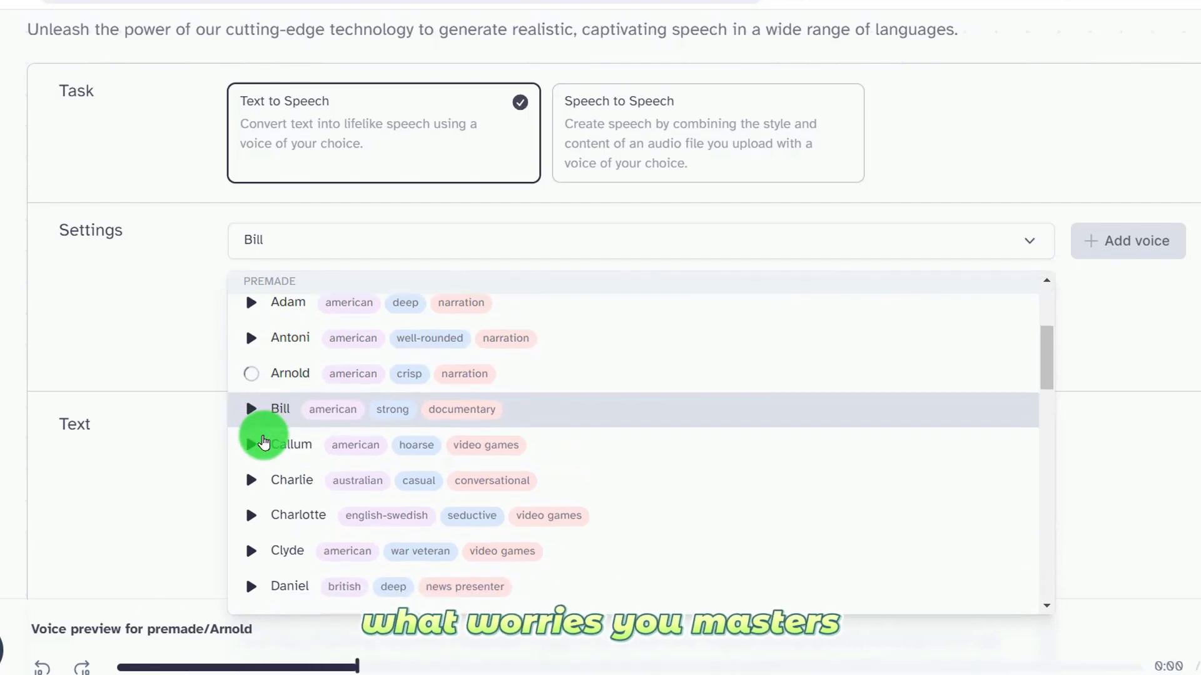
{"action": "left_click", "coordinate": [253, 372]}
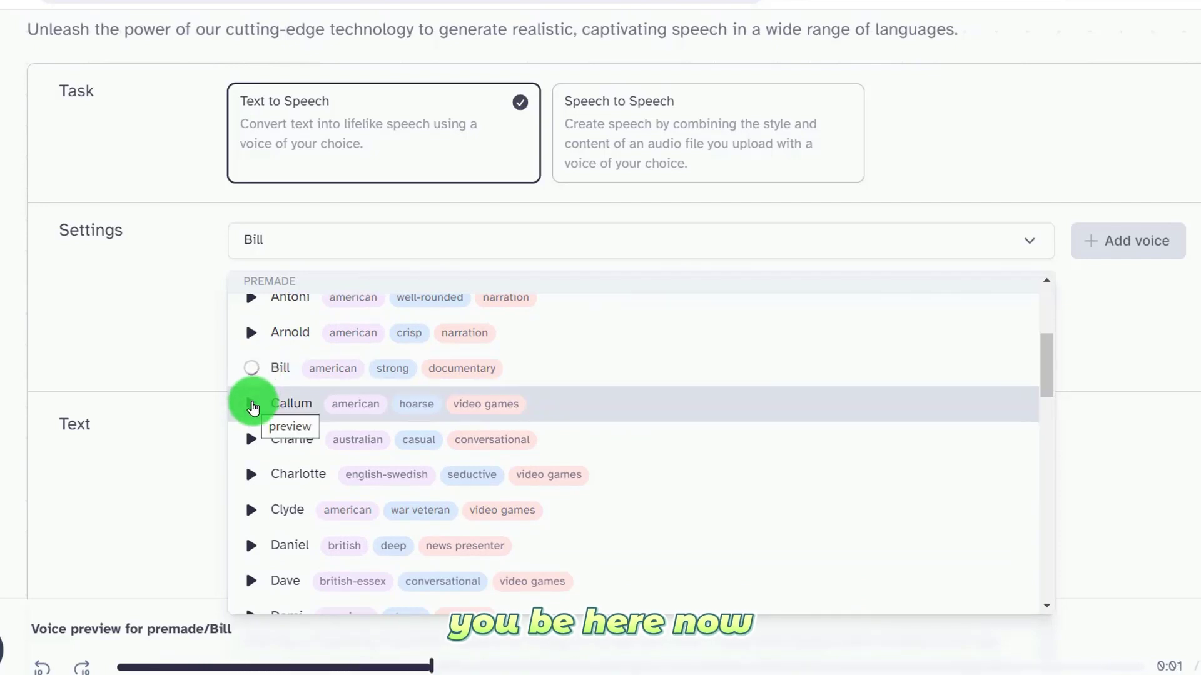
{"action": "left_click", "coordinate": [253, 405]}
{"action": "scroll", "coordinate": [254, 413], "scroll_direction": "down", "scroll_amount": 3}
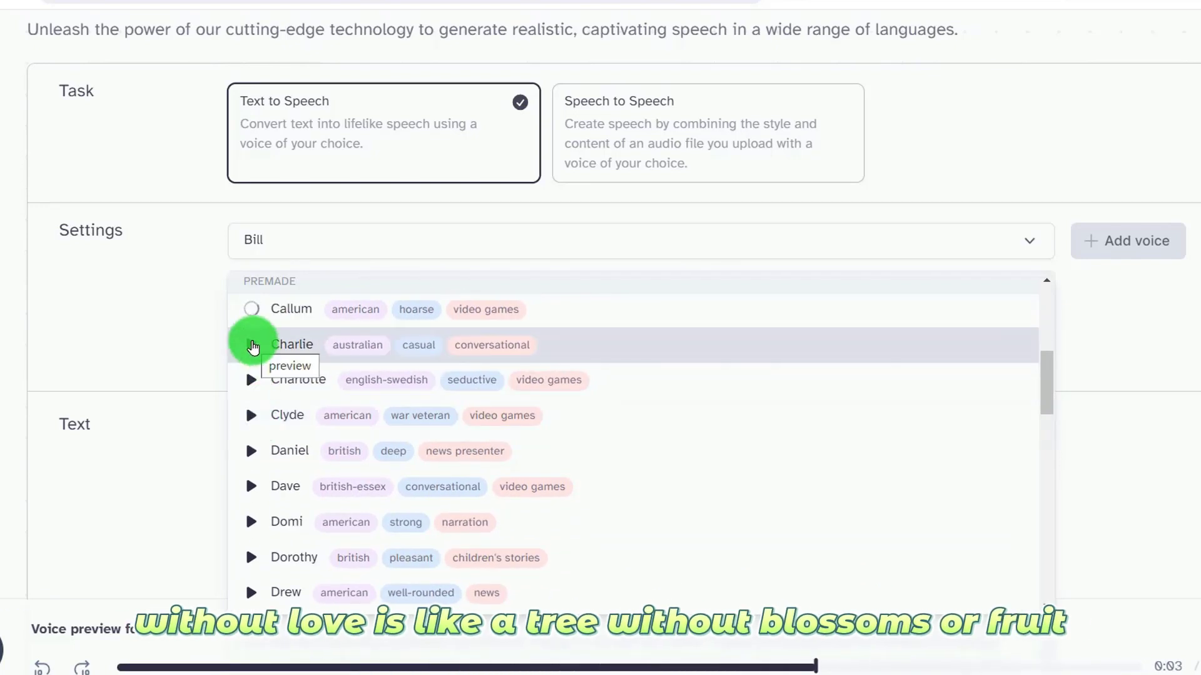
{"action": "left_click", "coordinate": [252, 346]}
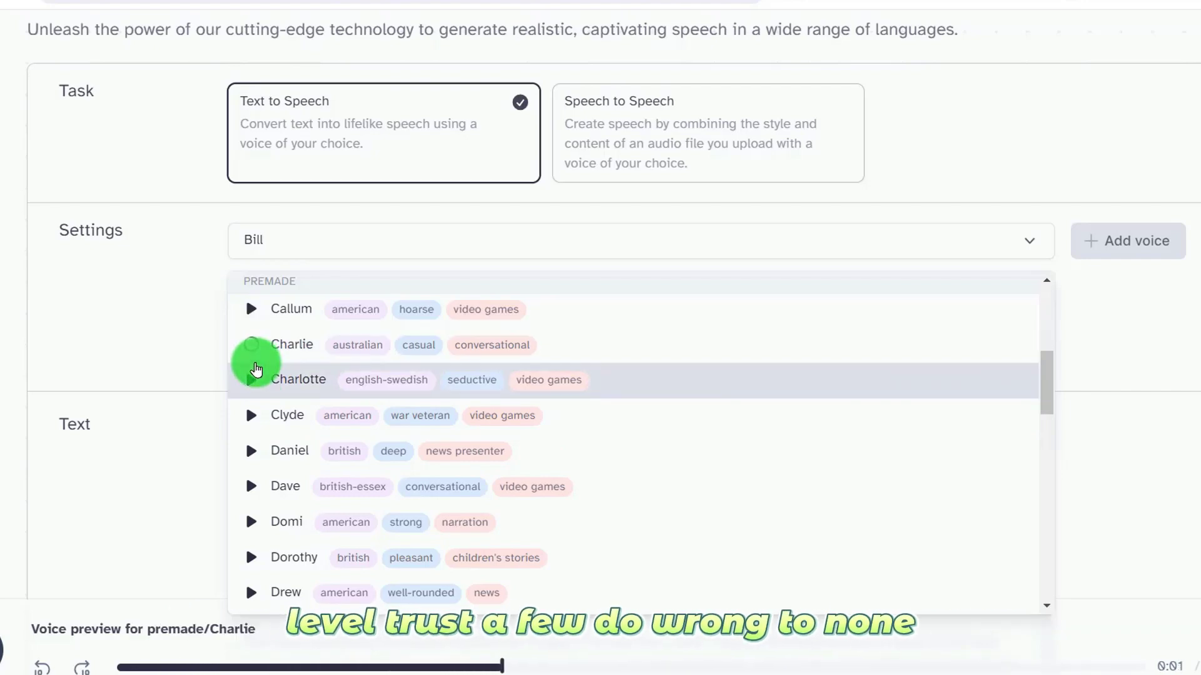
{"action": "left_click", "coordinate": [253, 415]}
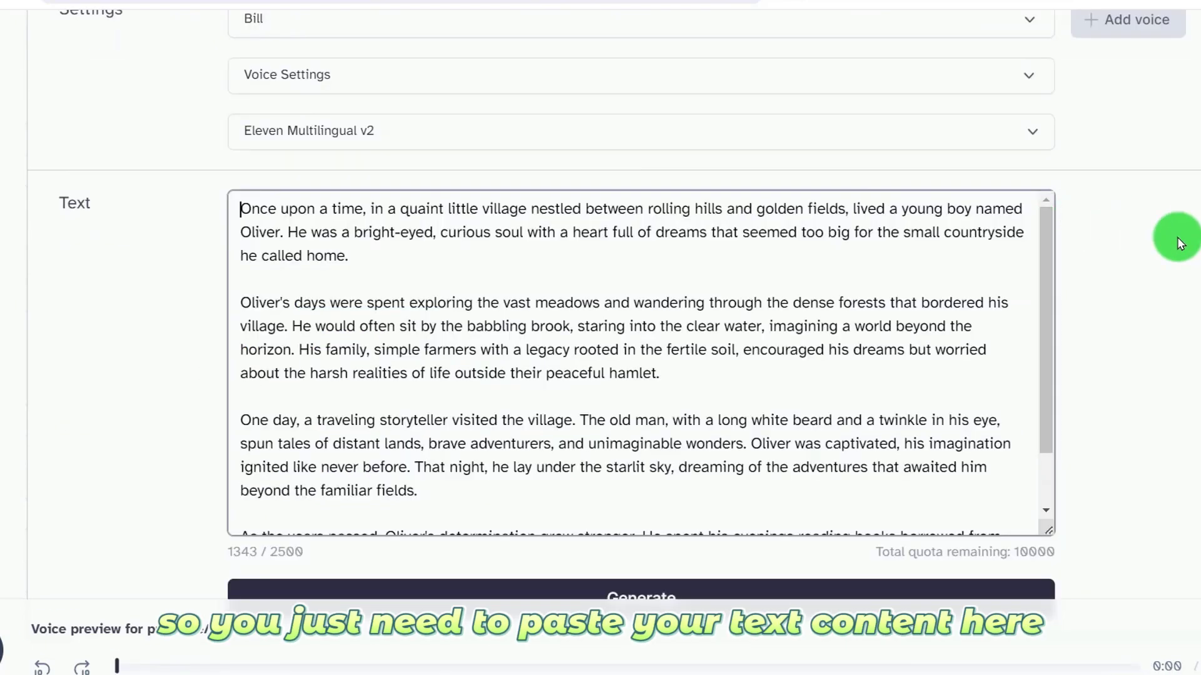
{"action": "scroll", "coordinate": [1177, 242], "scroll_direction": "down", "scroll_amount": 2}
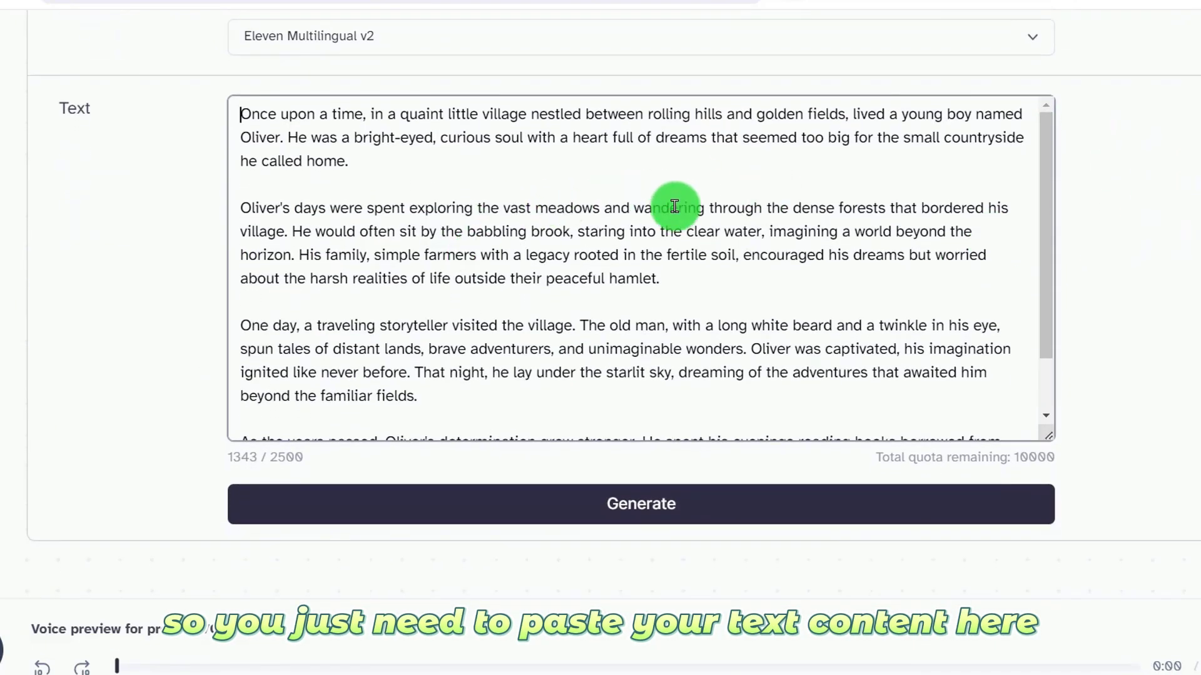
{"action": "left_click_drag", "start_coordinate": [1041, 214], "coordinate": [1049, 359]}
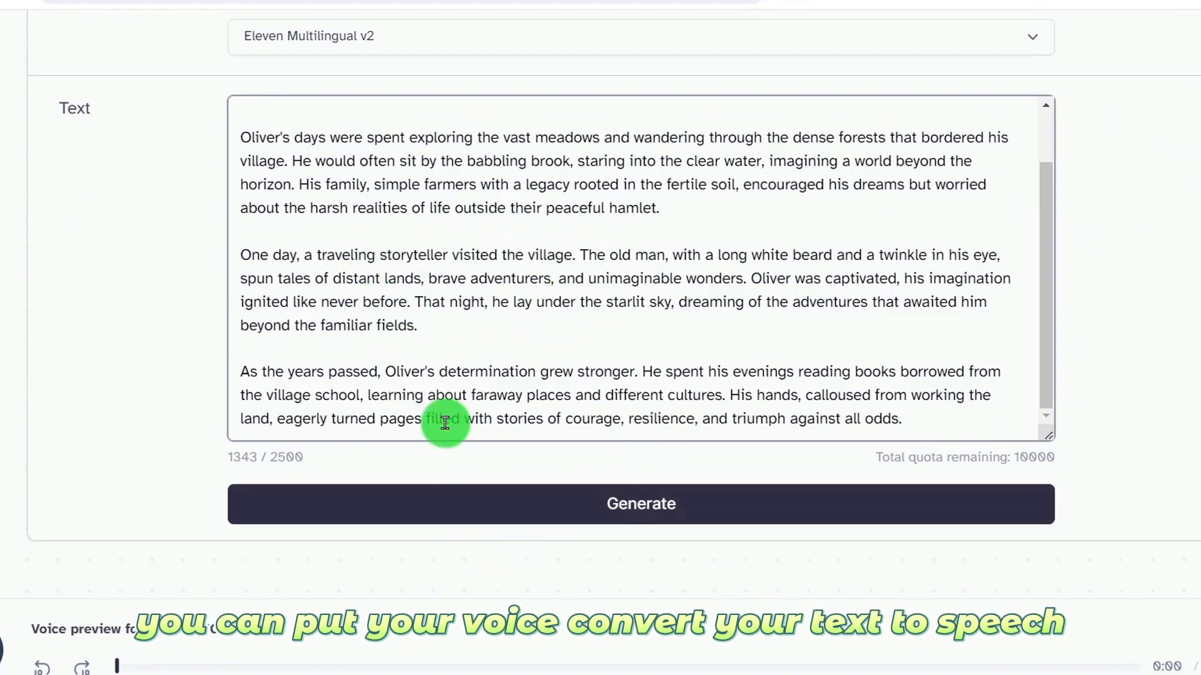
{"action": "scroll", "coordinate": [955, 463], "scroll_direction": "up", "scroll_amount": 10}
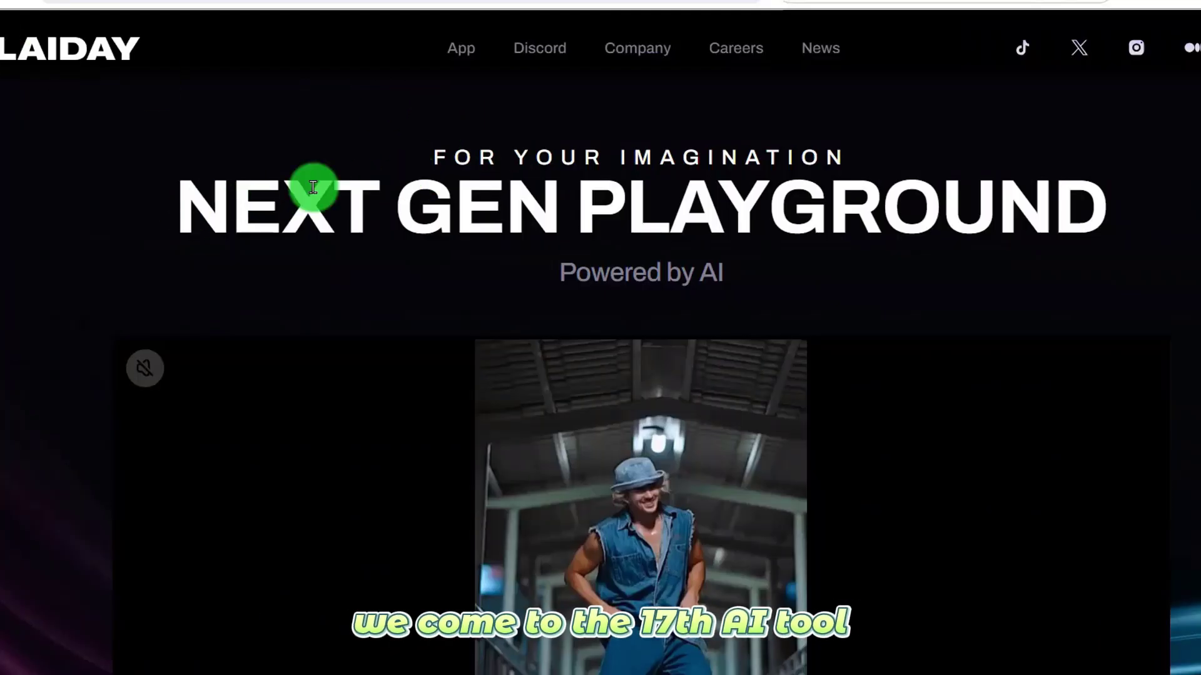
Step: Browse the PlaiDay homepage and follow Create Video Magic to Discord's plai-2 channel
{"action": "scroll", "coordinate": [519, 113], "scroll_direction": "down", "scroll_amount": 2}
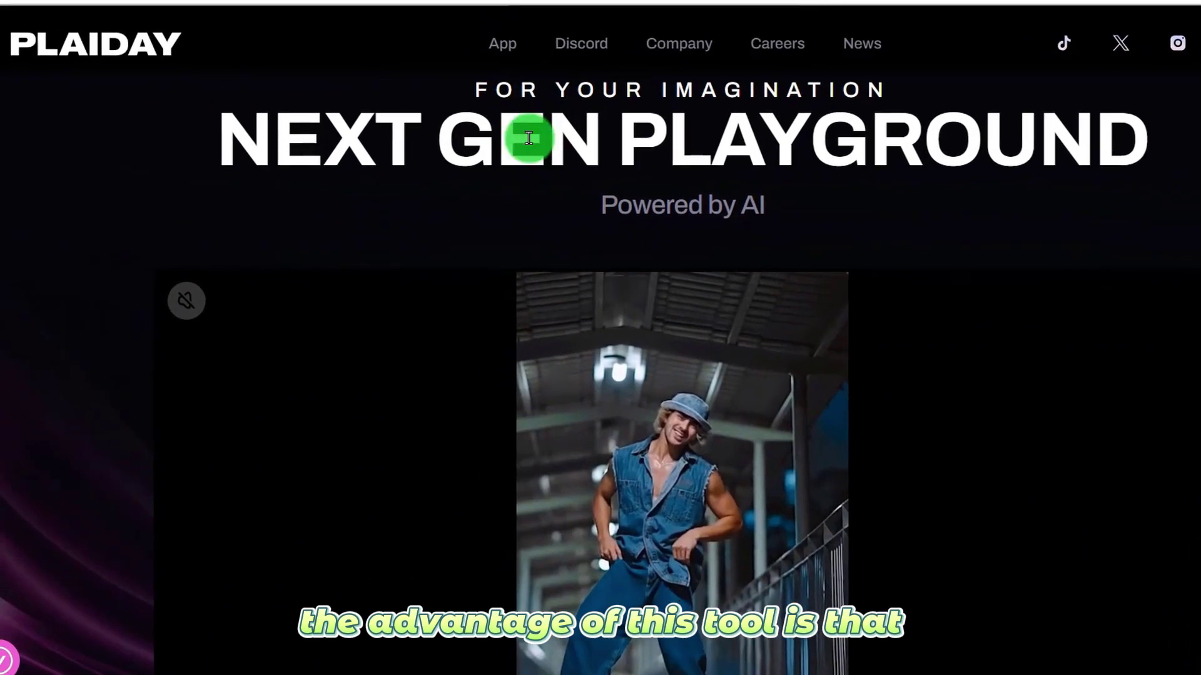
{"action": "scroll", "coordinate": [431, 172], "scroll_direction": "down", "scroll_amount": 3}
{"action": "scroll", "coordinate": [638, 269], "scroll_direction": "down", "scroll_amount": 3}
{"action": "scroll", "coordinate": [701, 427], "scroll_direction": "up", "scroll_amount": 2}
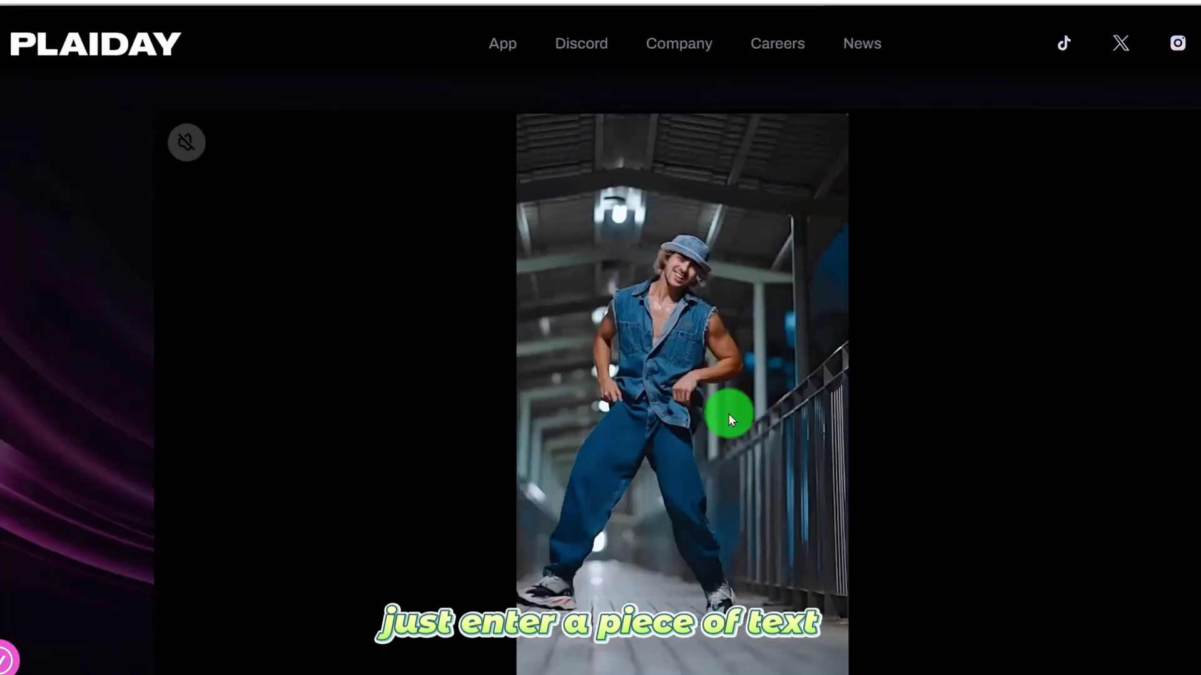
{"action": "scroll", "coordinate": [590, 259], "scroll_direction": "up", "scroll_amount": 2}
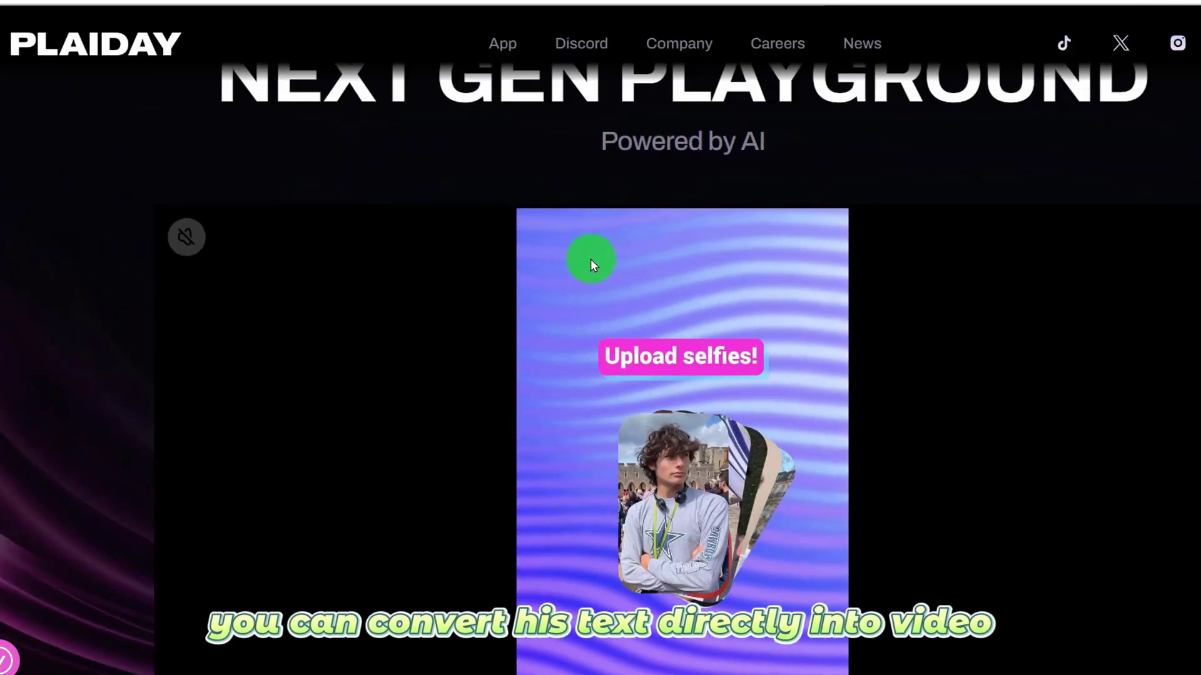
{"action": "scroll", "coordinate": [582, 269], "scroll_direction": "down", "scroll_amount": 2}
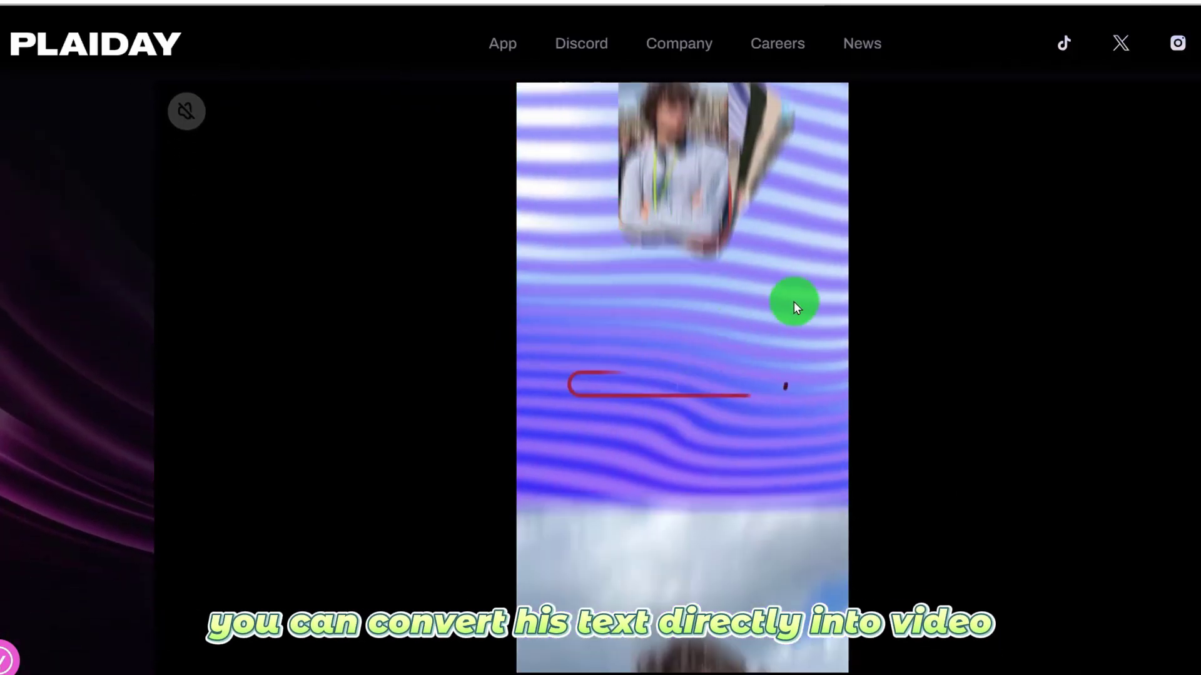
{"action": "scroll", "coordinate": [788, 309], "scroll_direction": "down", "scroll_amount": 5}
{"action": "left_click", "coordinate": [737, 215]}
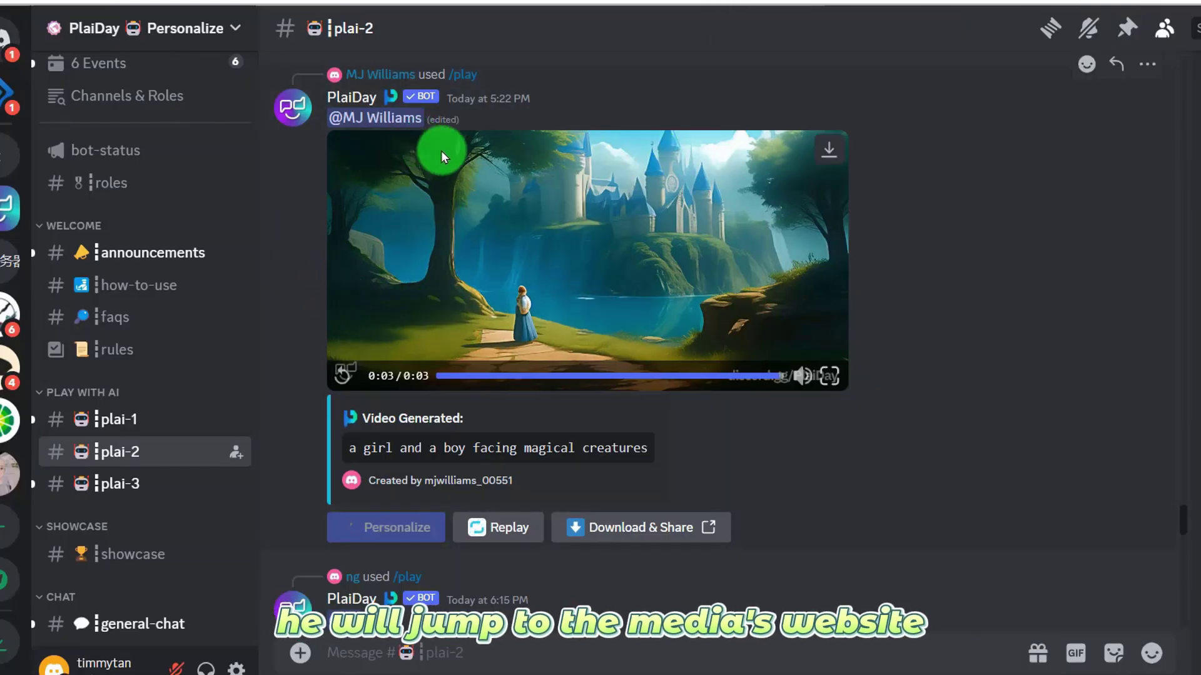
Step: Replay the AR alphabet video and the Santorini sunset video in plai-2
{"action": "scroll", "coordinate": [542, 363], "scroll_direction": "down", "scroll_amount": 5}
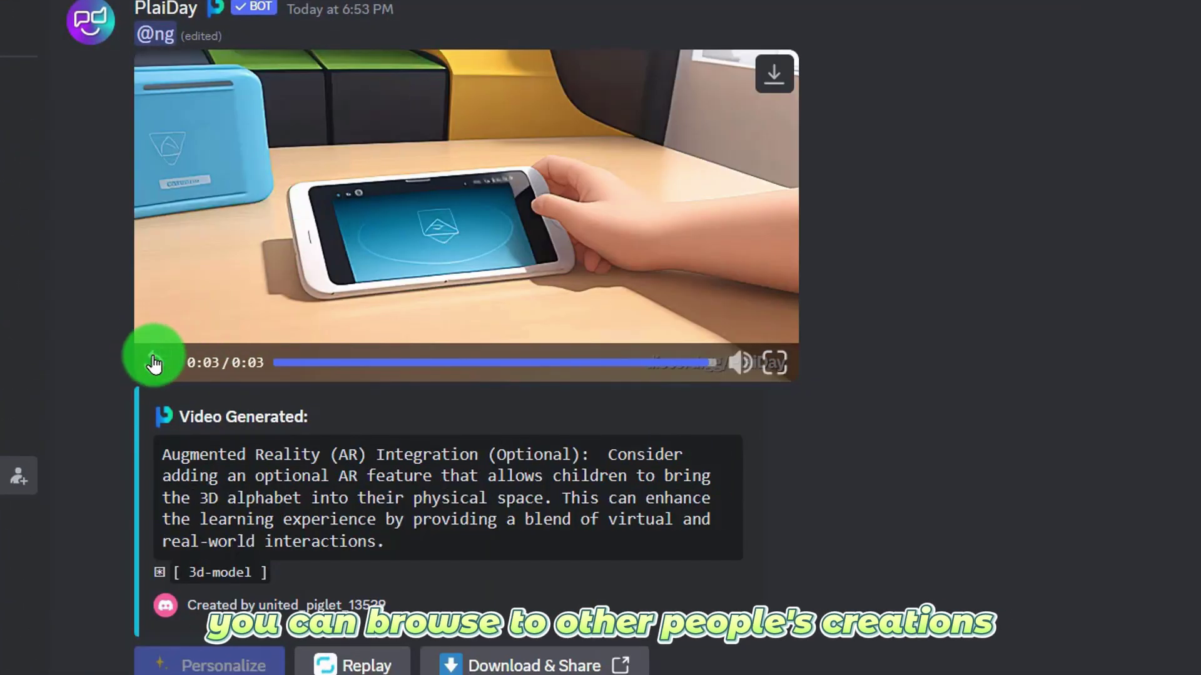
{"action": "left_click", "coordinate": [153, 363]}
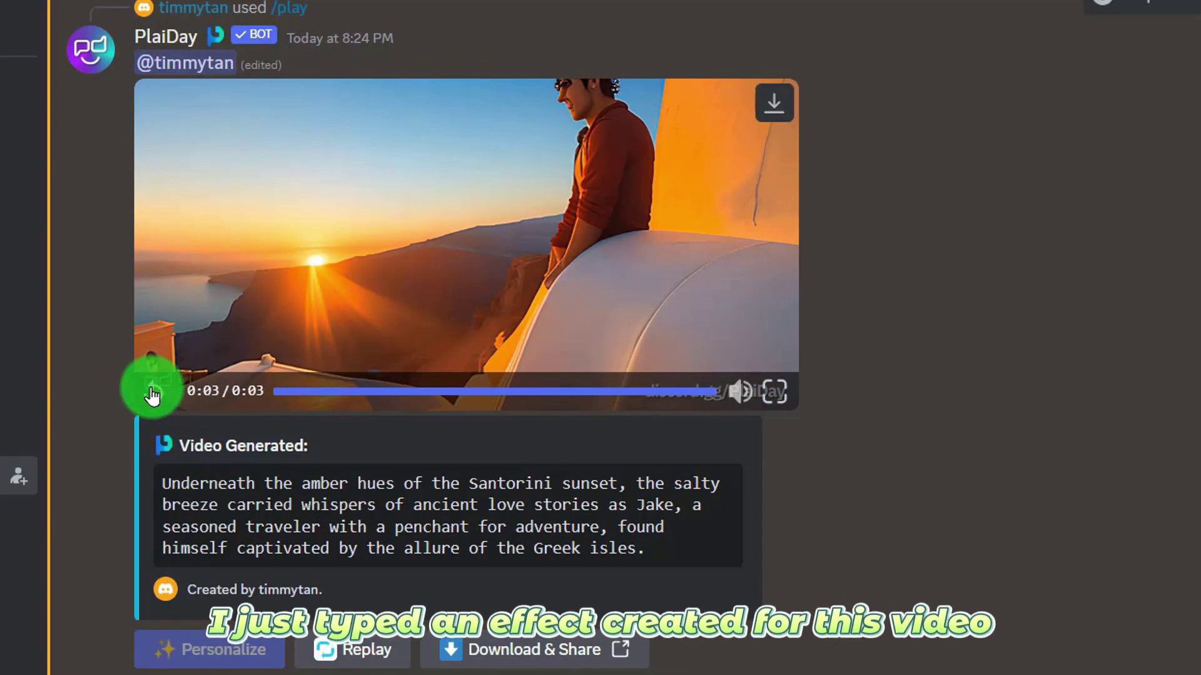
{"action": "left_click", "coordinate": [150, 395]}
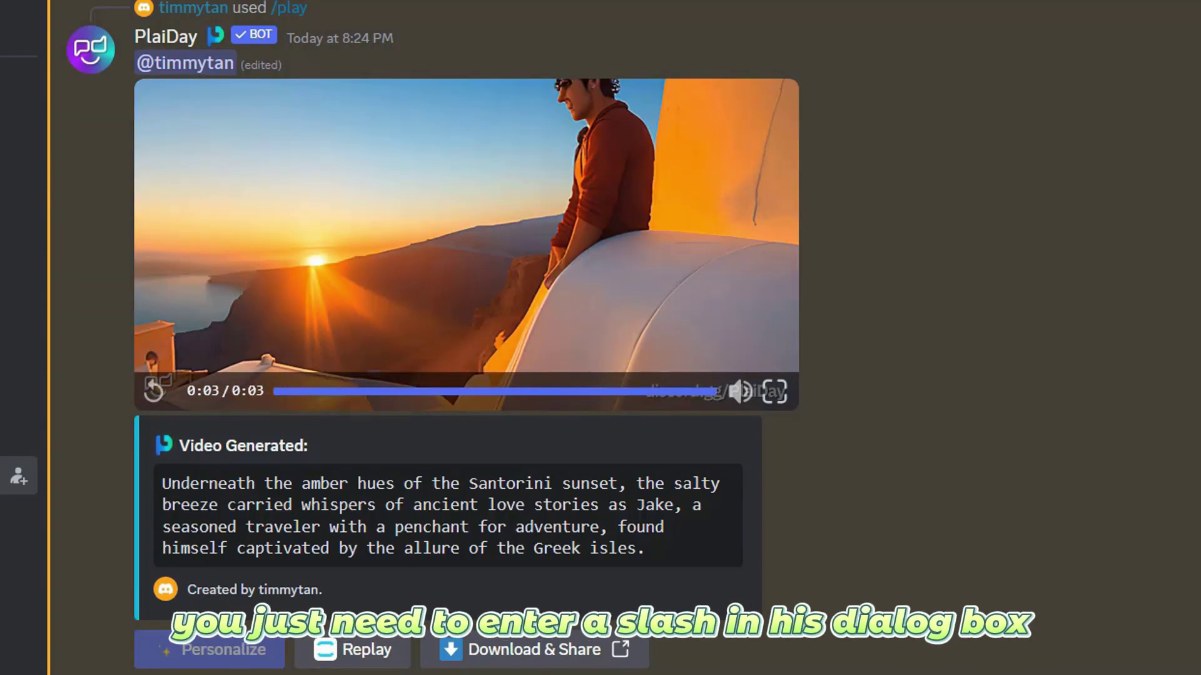
Step: Run the /play command with the pasted Santorini sunset prompt to generate a video
{"action": "type", "text": "/"}
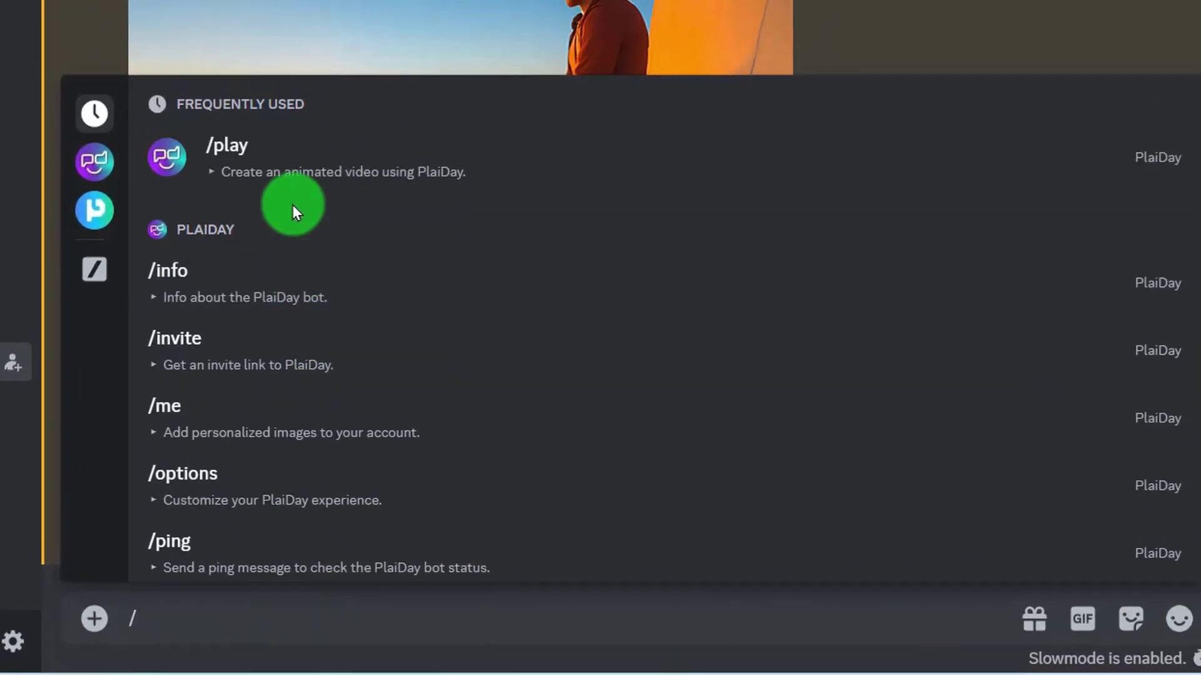
{"action": "left_click", "coordinate": [389, 166]}
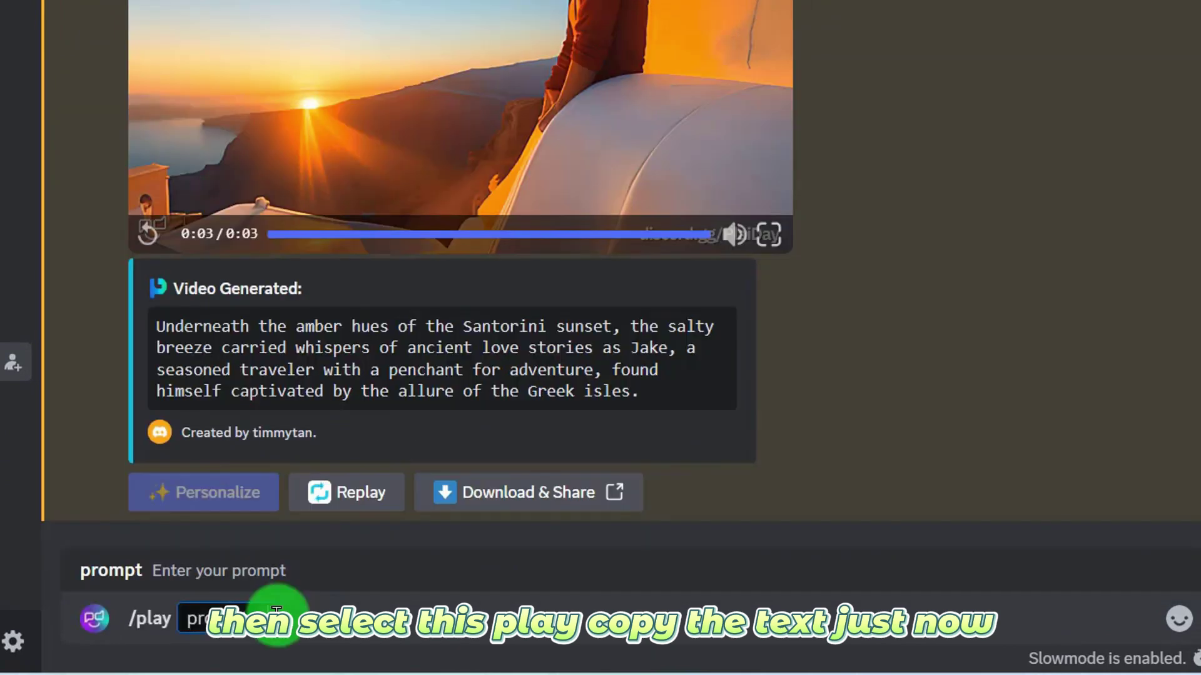
{"action": "type", "text": "Underneath the amber hues of the Santorini sunset, the salty breeze carried whispers of ancient love stories as Jake, a seasoned traveler with a penchant for adventure, found himself captivated by the allure of the Greek isles."}
{"action": "key", "text": "ctrl+a"}
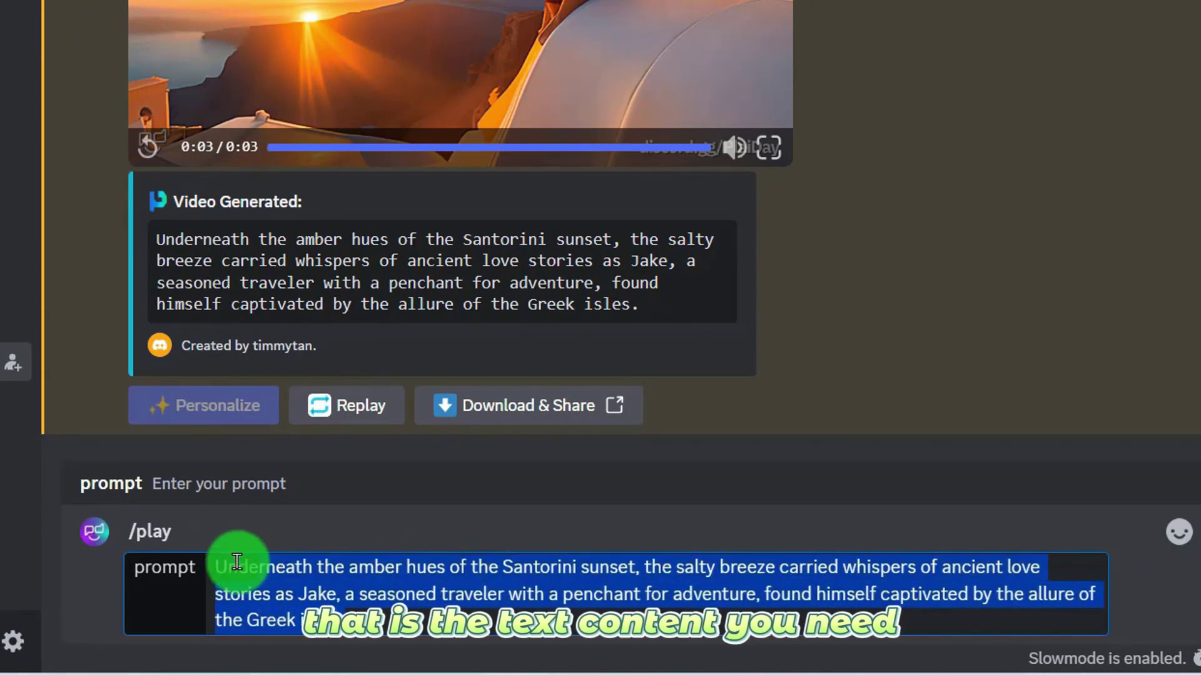
{"action": "left_click", "coordinate": [325, 593]}
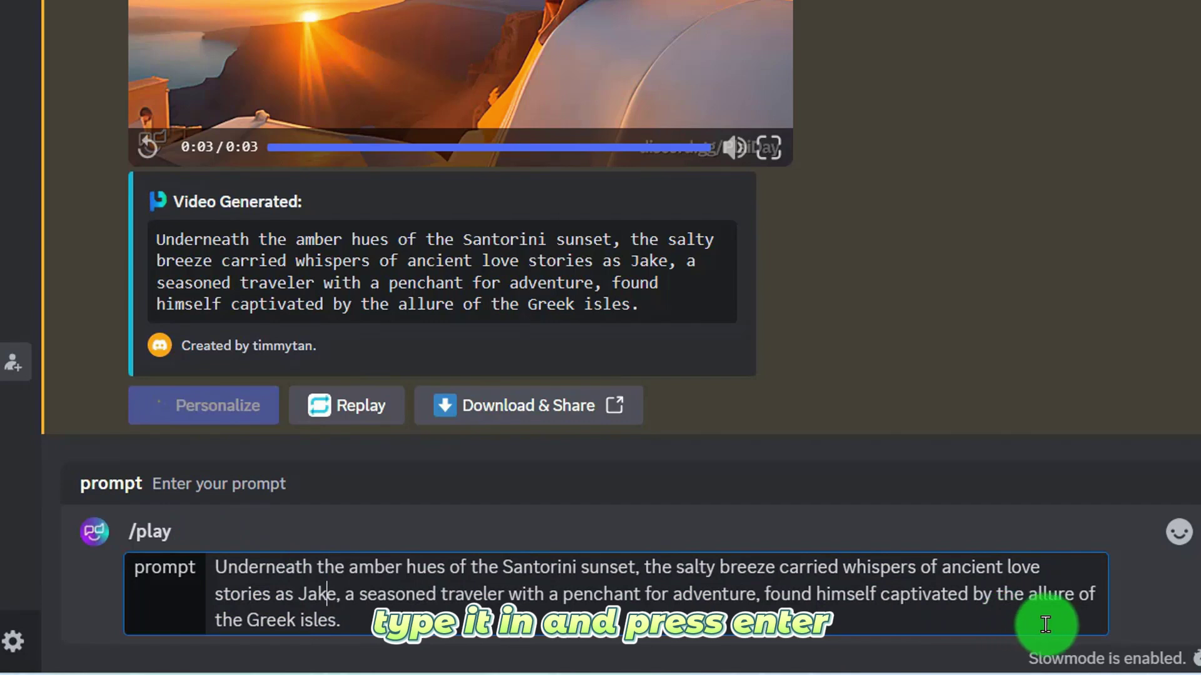
{"action": "key", "text": "Return"}
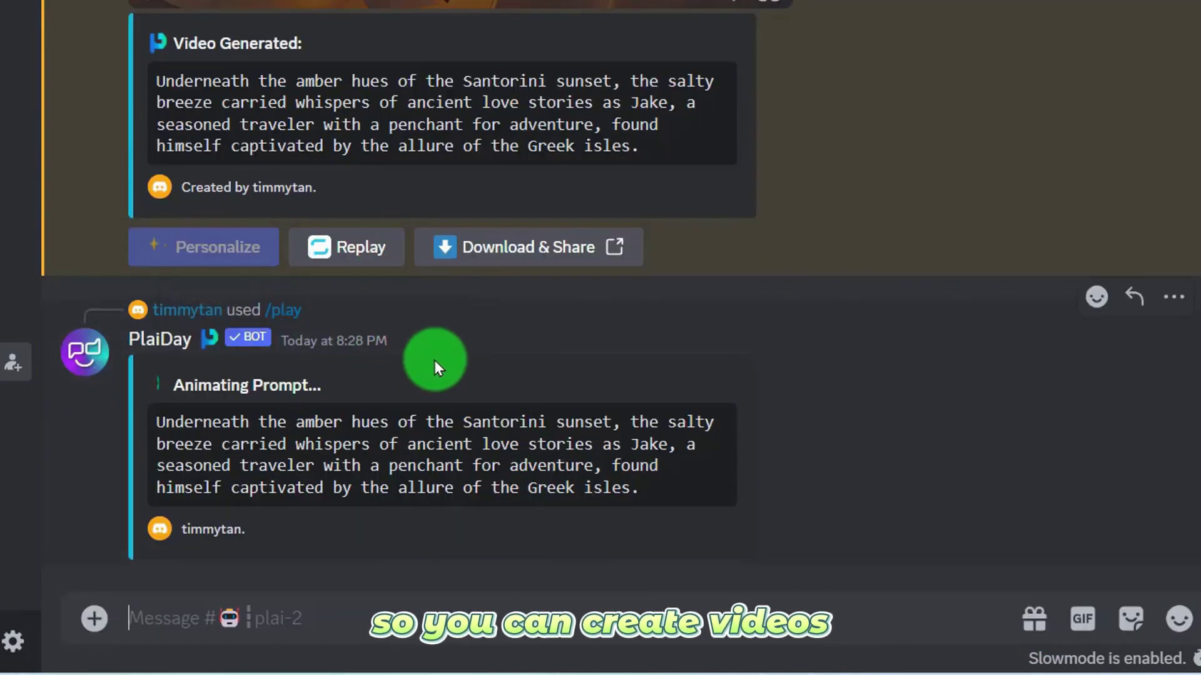
{"action": "scroll", "coordinate": [456, 81], "scroll_direction": "up", "scroll_amount": 1}
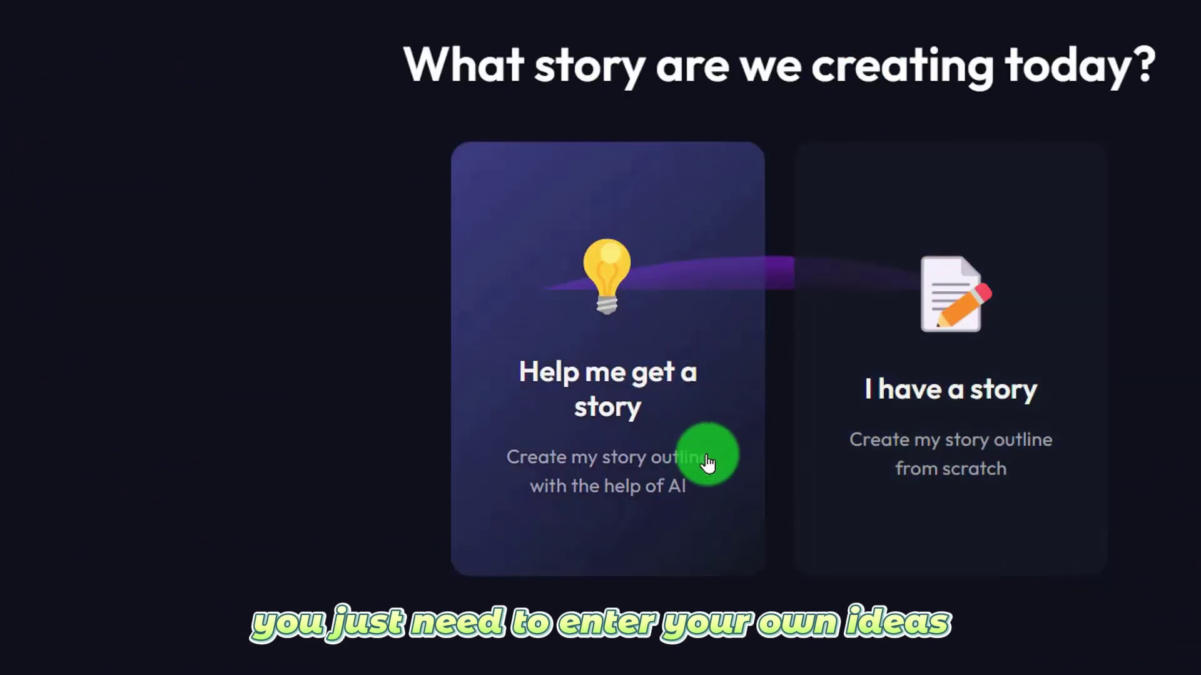
Step: Choose the 'Help me get a story' card to open the FlowScribe chat
{"action": "left_click", "coordinate": [707, 462]}
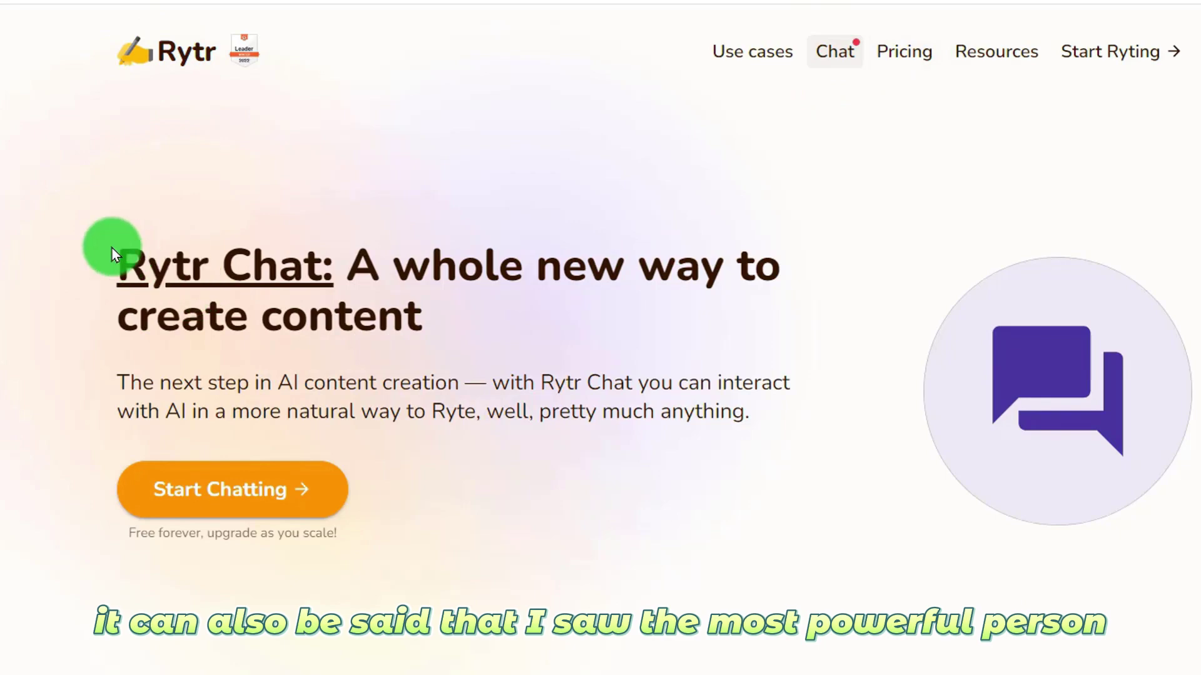
{"action": "scroll", "coordinate": [313, 270], "scroll_direction": "down", "scroll_amount": 10}
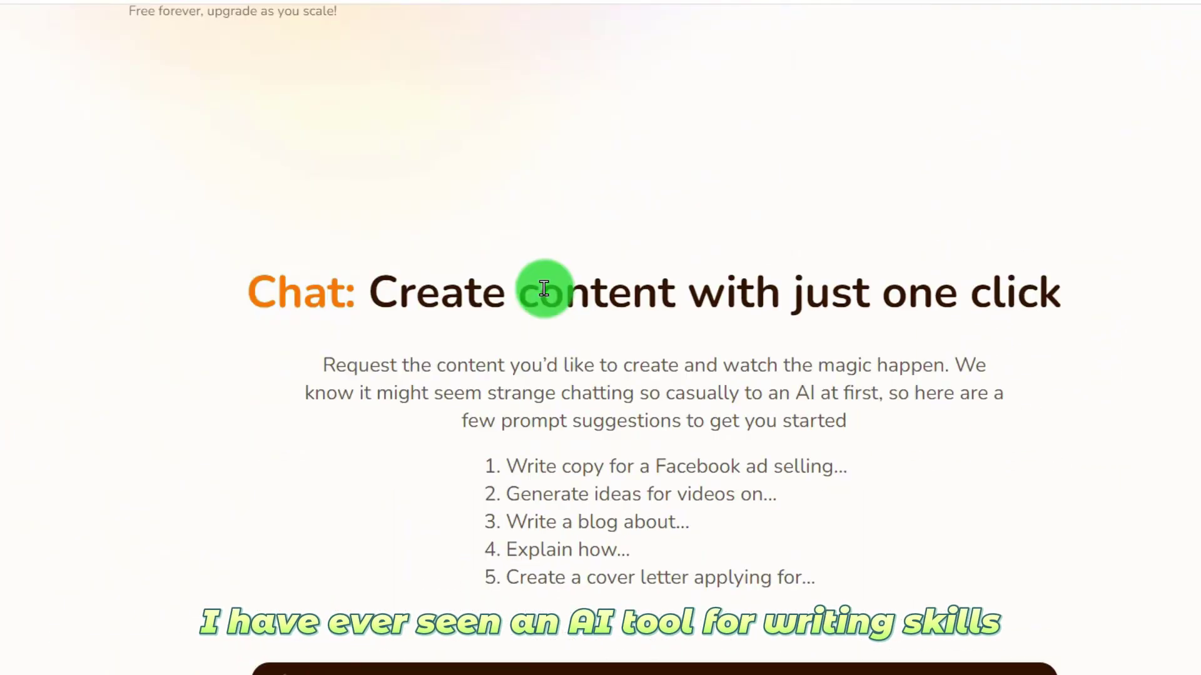
{"action": "scroll", "coordinate": [544, 287], "scroll_direction": "down", "scroll_amount": 2}
{"action": "scroll", "coordinate": [606, 225], "scroll_direction": "up", "scroll_amount": 2}
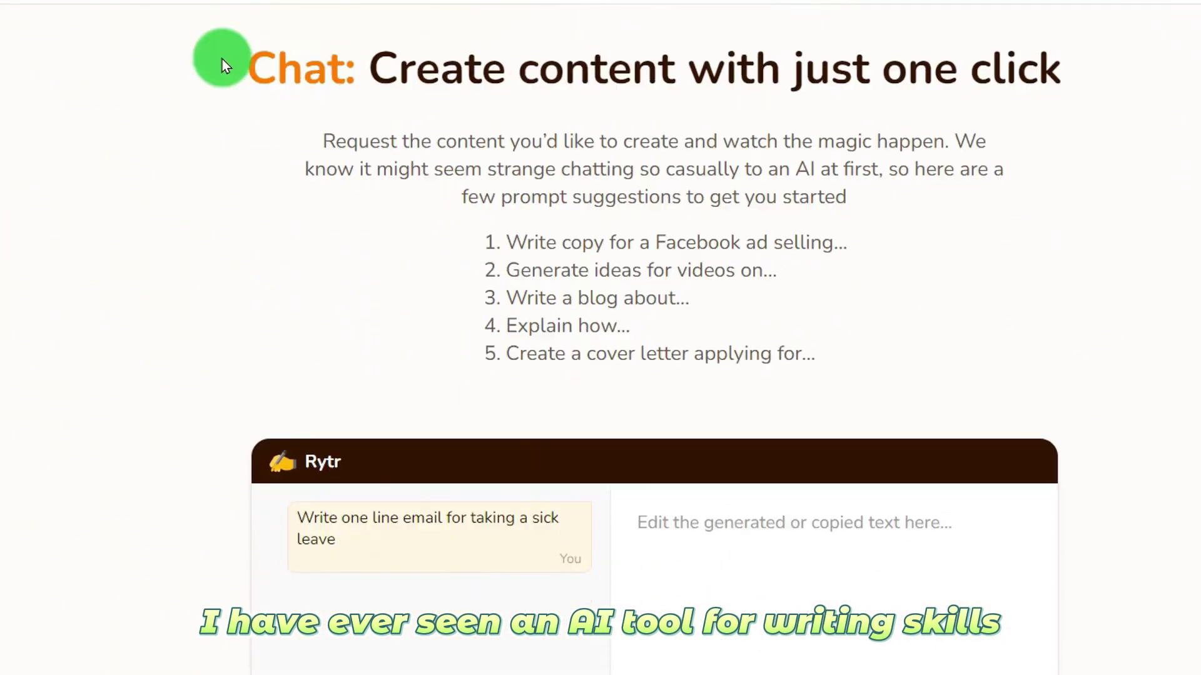
{"action": "scroll", "coordinate": [321, 133], "scroll_direction": "down", "scroll_amount": 1}
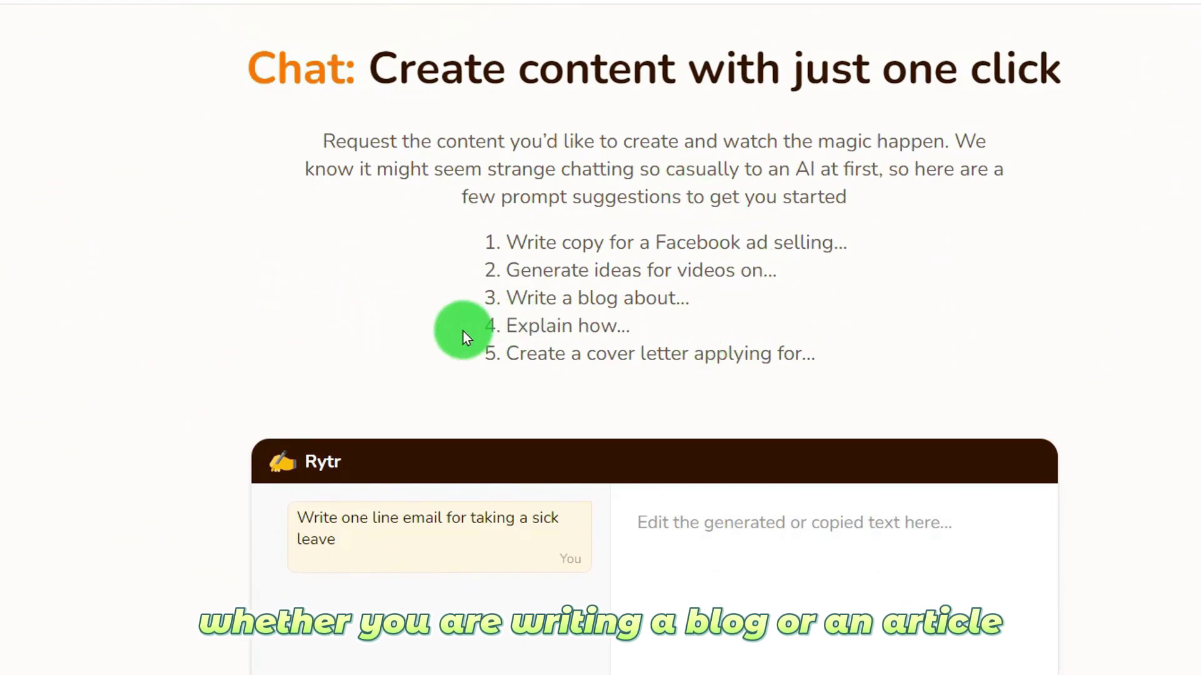
{"action": "scroll", "coordinate": [358, 245], "scroll_direction": "down", "scroll_amount": 2}
{"action": "scroll", "coordinate": [358, 245], "scroll_direction": "down", "scroll_amount": 6}
{"action": "scroll", "coordinate": [287, 153], "scroll_direction": "down", "scroll_amount": 3}
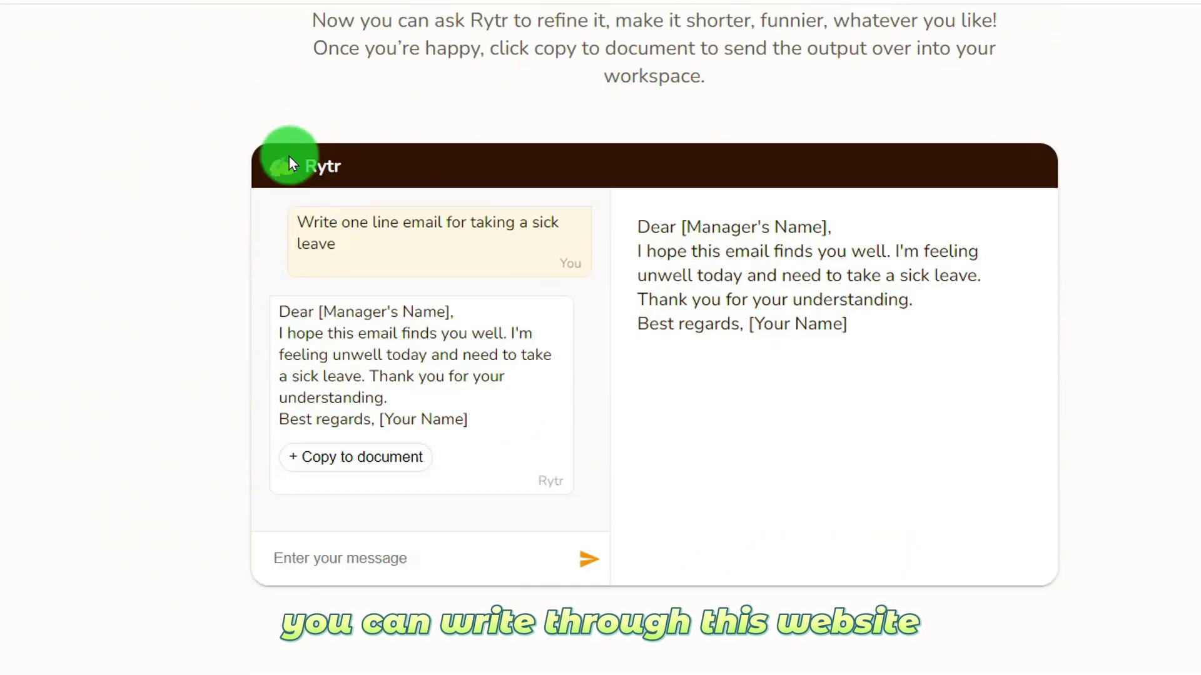
{"action": "scroll", "coordinate": [381, 223], "scroll_direction": "down", "scroll_amount": 12}
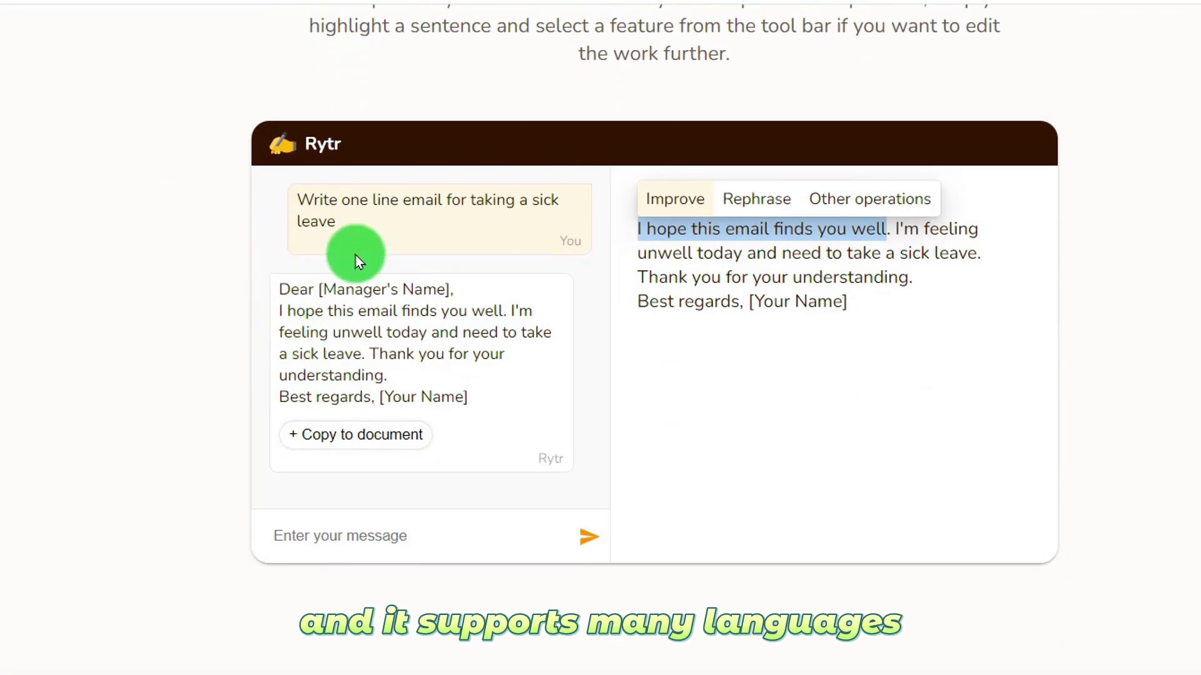
{"action": "scroll", "coordinate": [381, 223], "scroll_direction": "up", "scroll_amount": 2}
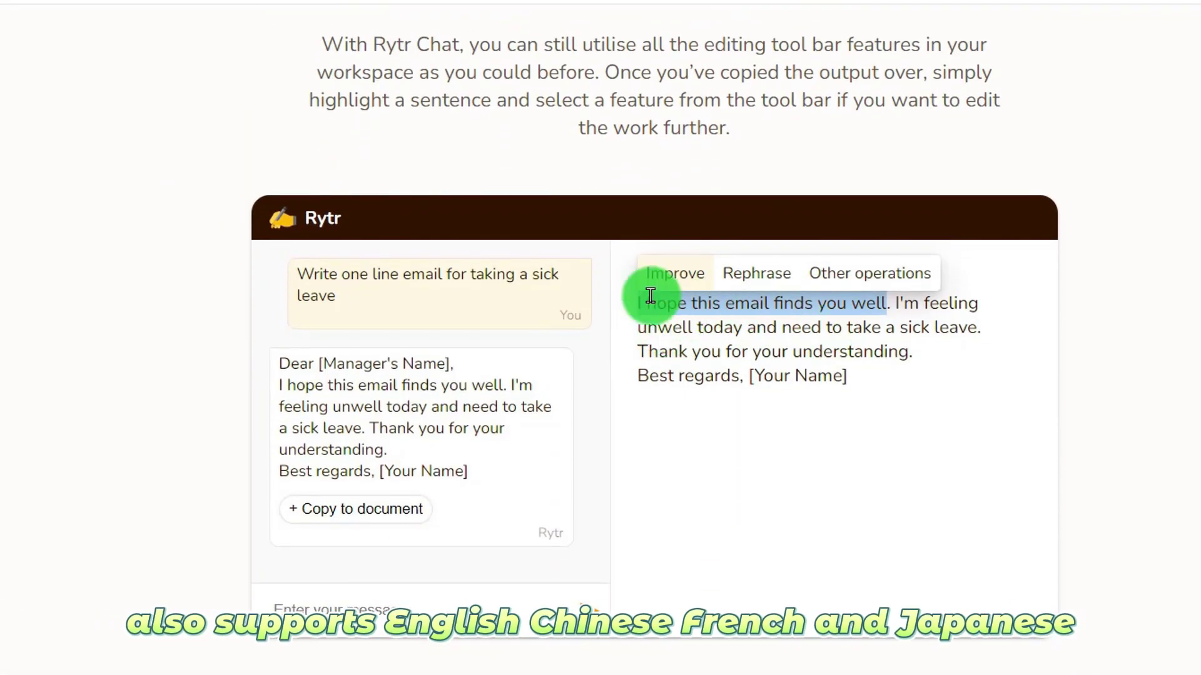
{"action": "scroll", "coordinate": [149, 244], "scroll_direction": "down", "scroll_amount": 15}
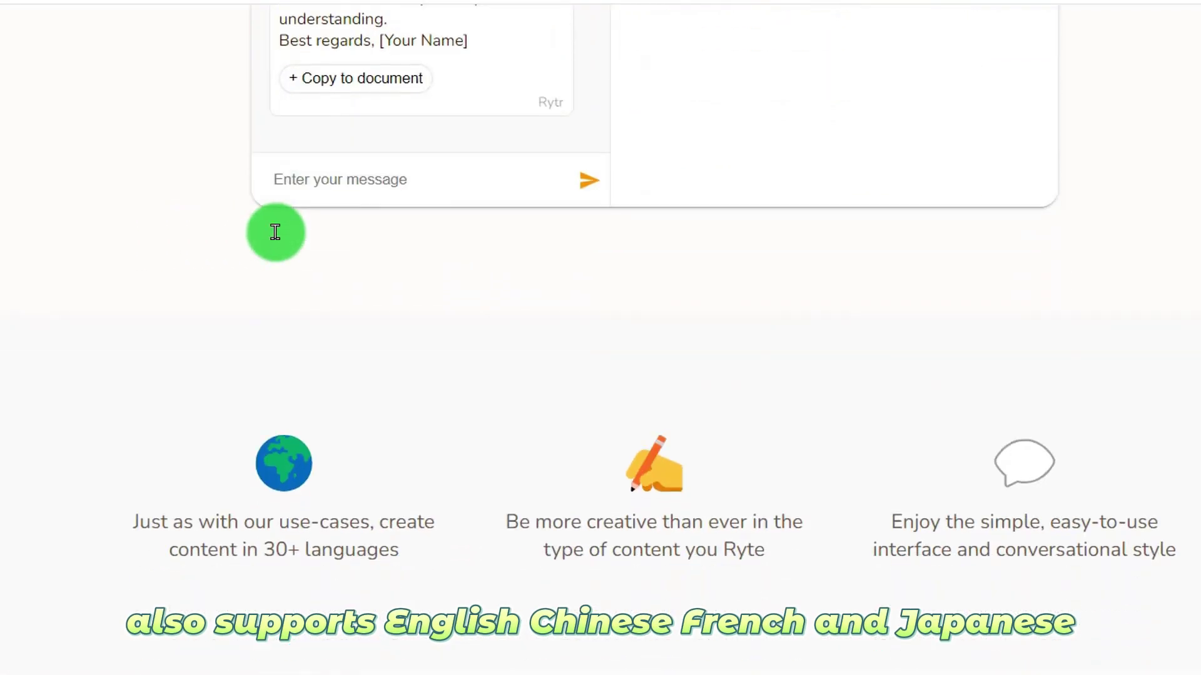
{"action": "scroll", "coordinate": [828, 259], "scroll_direction": "down", "scroll_amount": 10}
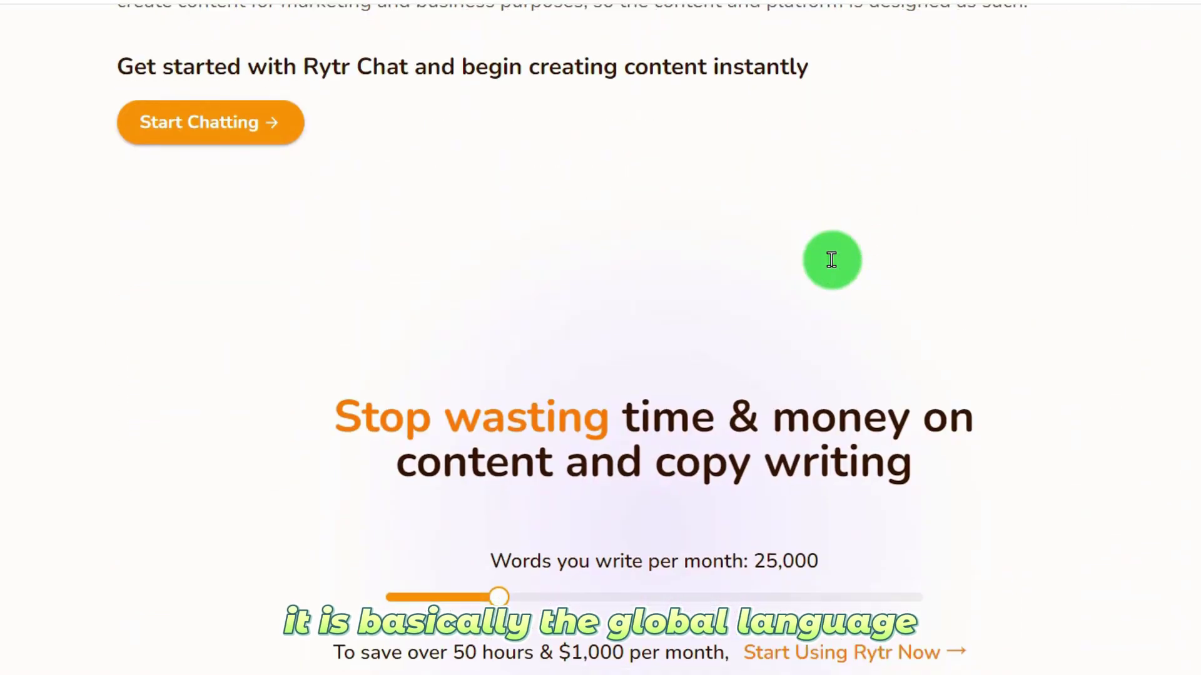
{"action": "scroll", "coordinate": [654, 299], "scroll_direction": "down", "scroll_amount": 2}
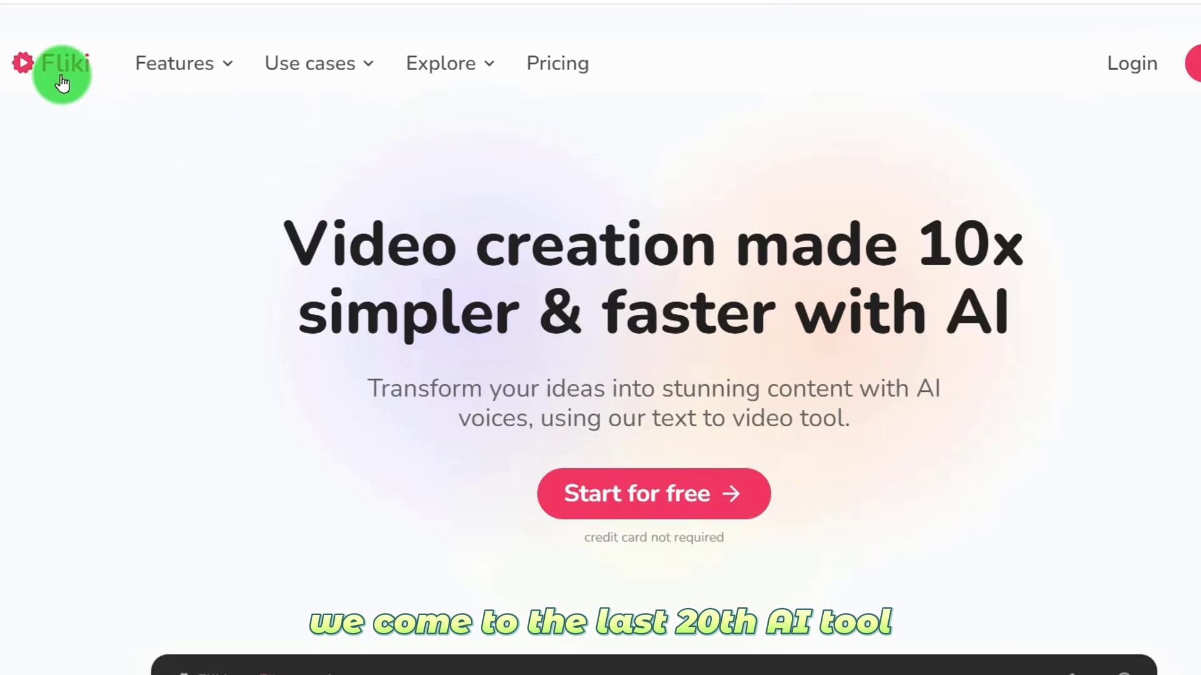
{"action": "scroll", "coordinate": [442, 107], "scroll_direction": "down", "scroll_amount": 12}
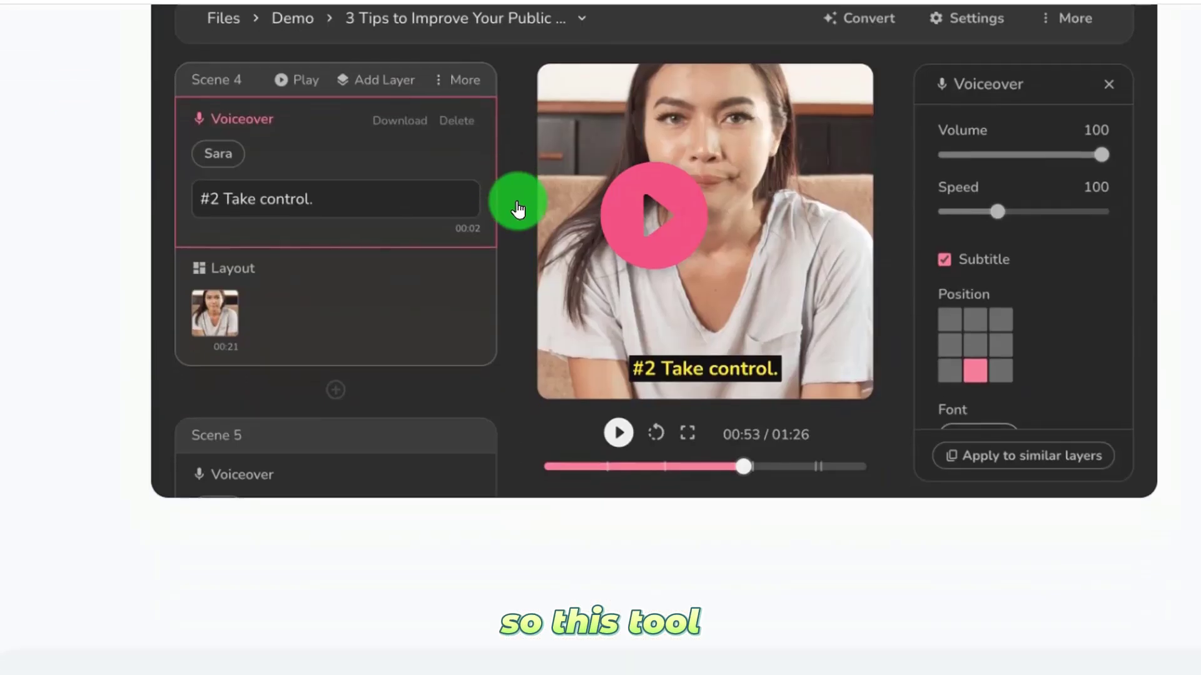
{"action": "scroll", "coordinate": [599, 208], "scroll_direction": "up", "scroll_amount": 3}
{"action": "scroll", "coordinate": [555, 157], "scroll_direction": "down", "scroll_amount": 9}
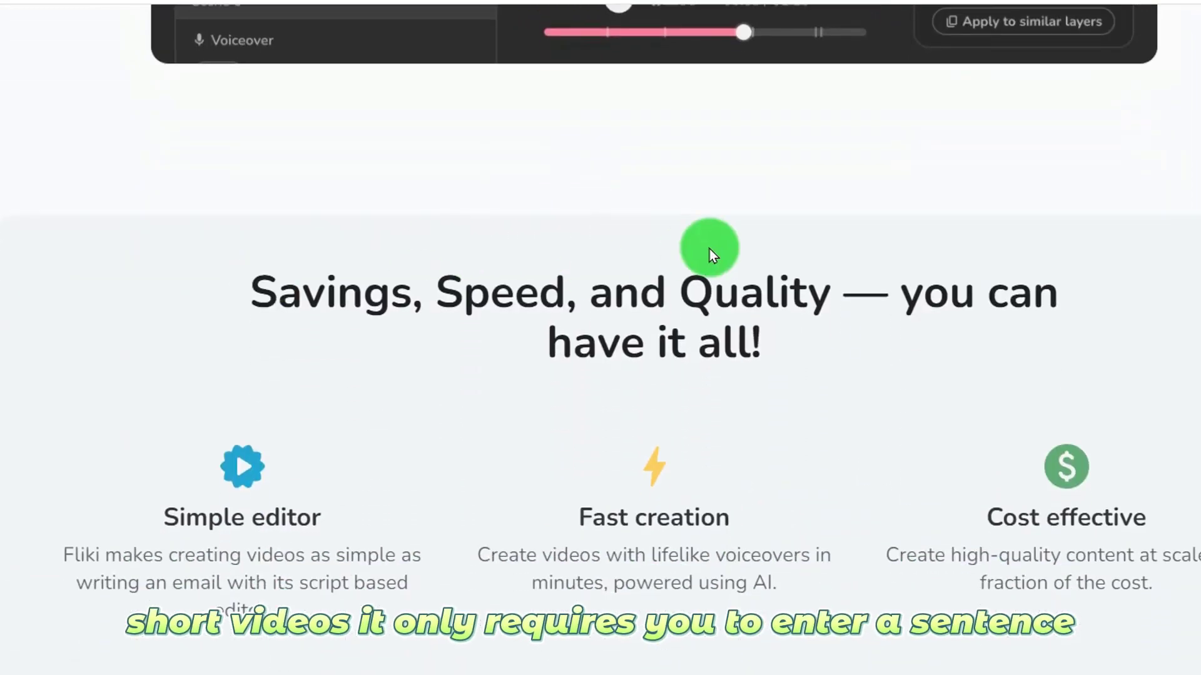
{"action": "scroll", "coordinate": [850, 207], "scroll_direction": "down", "scroll_amount": 12}
{"action": "scroll", "coordinate": [849, 204], "scroll_direction": "down", "scroll_amount": 3}
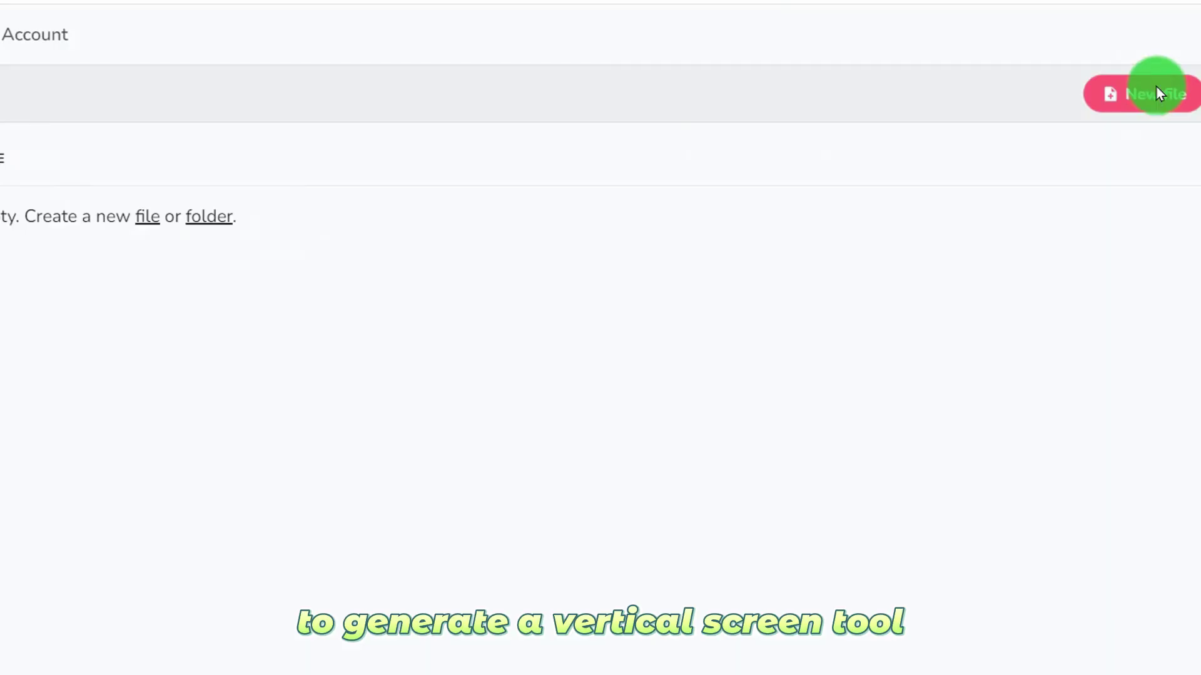
Step: Set up a new video file with the weight-loss title as its name, in English (United States)
{"action": "left_click", "coordinate": [1153, 85]}
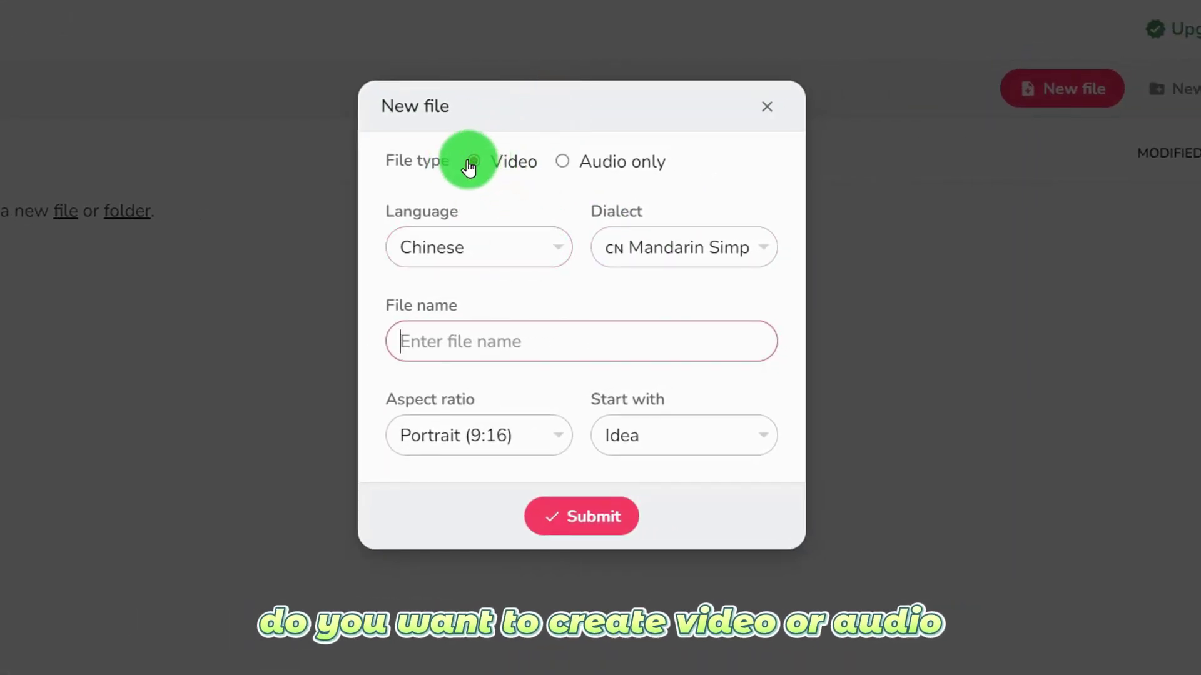
{"action": "left_click", "coordinate": [519, 247]}
{"action": "left_click_drag", "start_coordinate": [558, 339], "coordinate": [558, 396]}
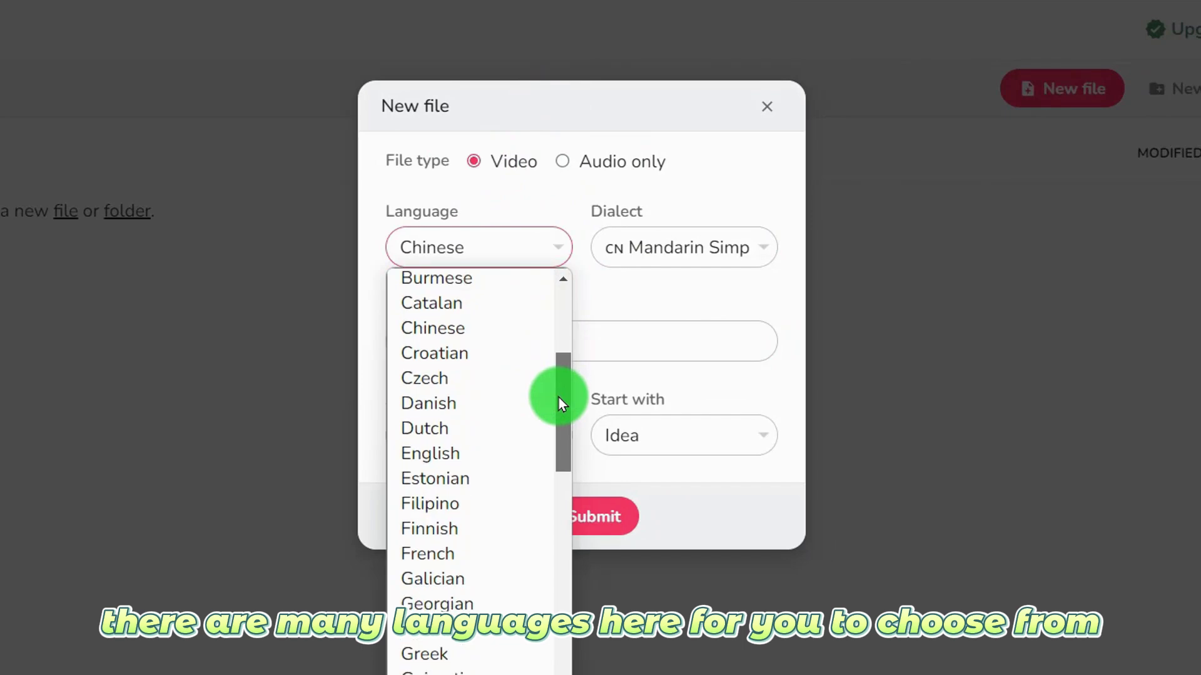
{"action": "left_click", "coordinate": [494, 453]}
{"action": "left_click", "coordinate": [534, 341]}
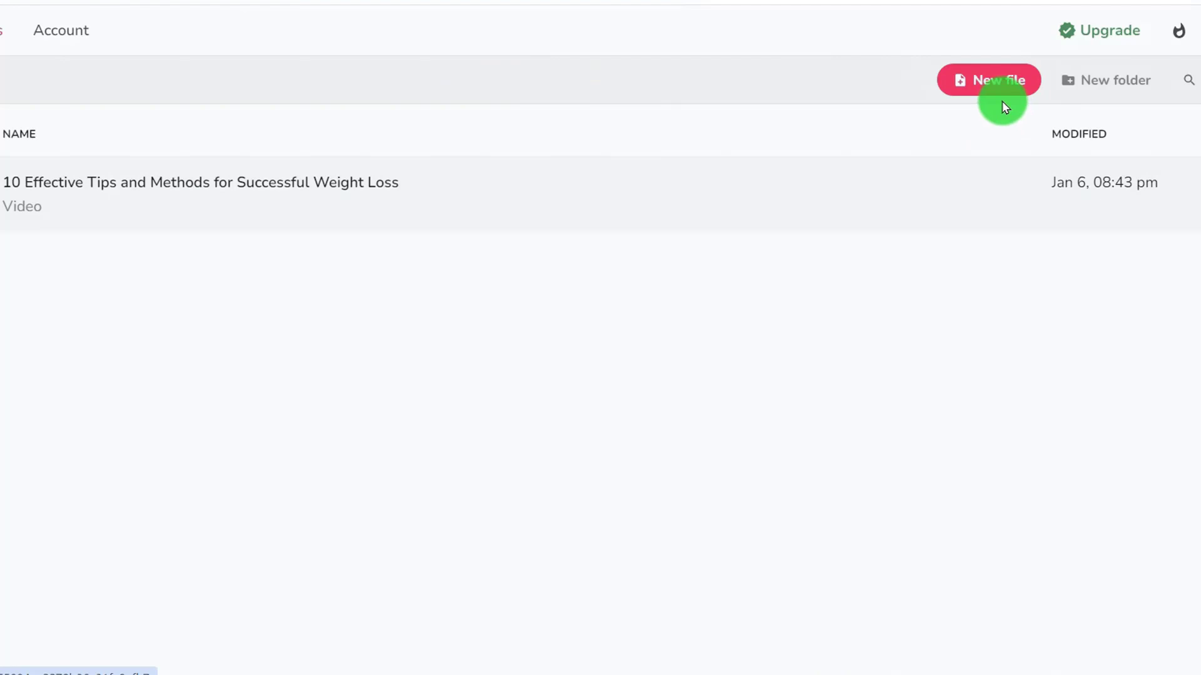
{"action": "left_click", "coordinate": [976, 81]}
{"action": "key", "text": "ctrl+v"}
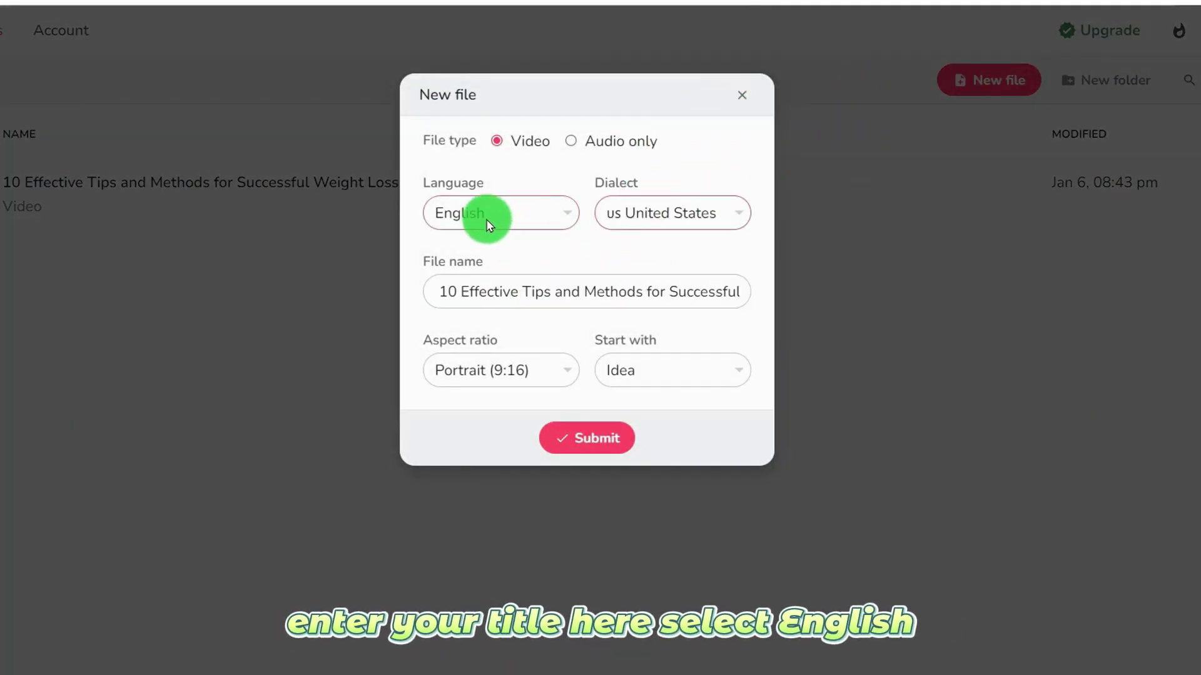
{"action": "left_click", "coordinate": [686, 216]}
{"action": "left_click", "coordinate": [644, 602]}
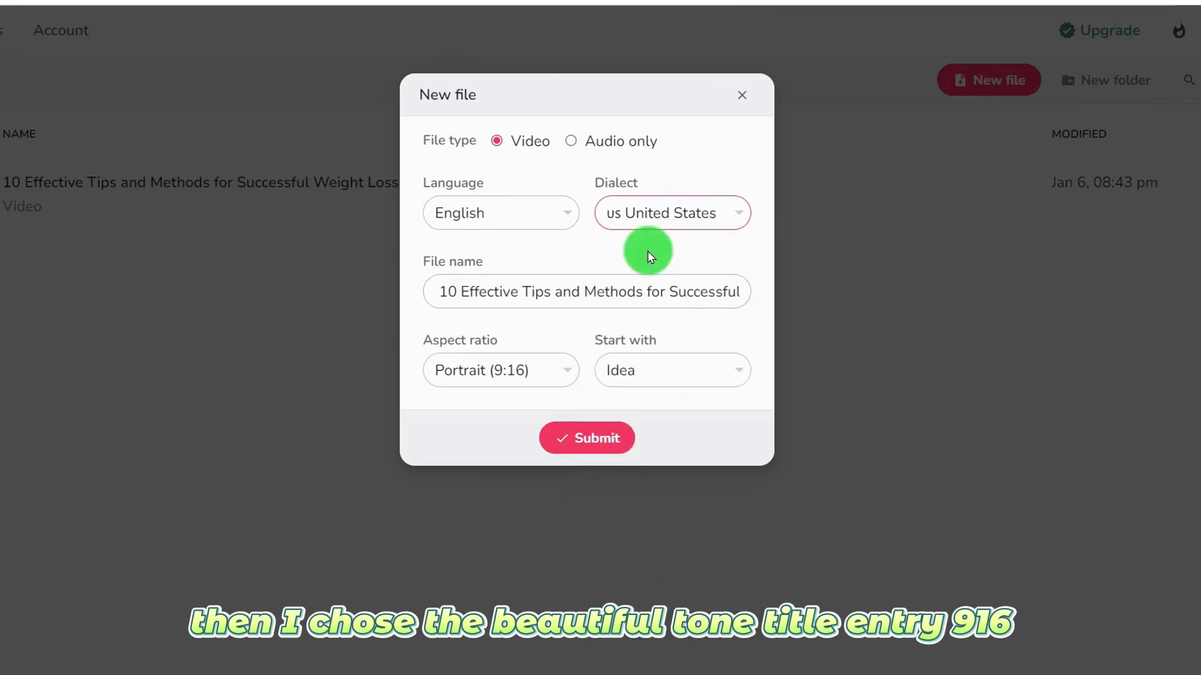
Step: Start from an idea: '10 Effective Tips and Methods for Successful Weight Loss', 5-minute maximum
{"action": "left_click", "coordinate": [696, 373]}
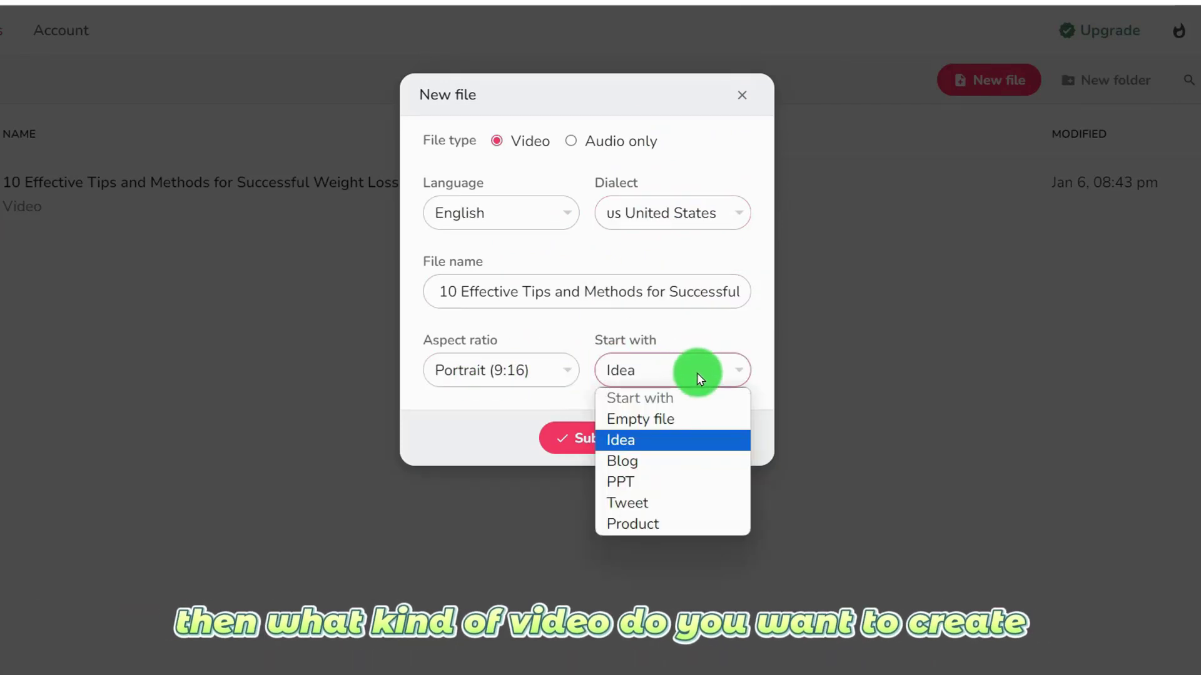
{"action": "left_click", "coordinate": [602, 449]}
{"action": "left_click", "coordinate": [576, 437]}
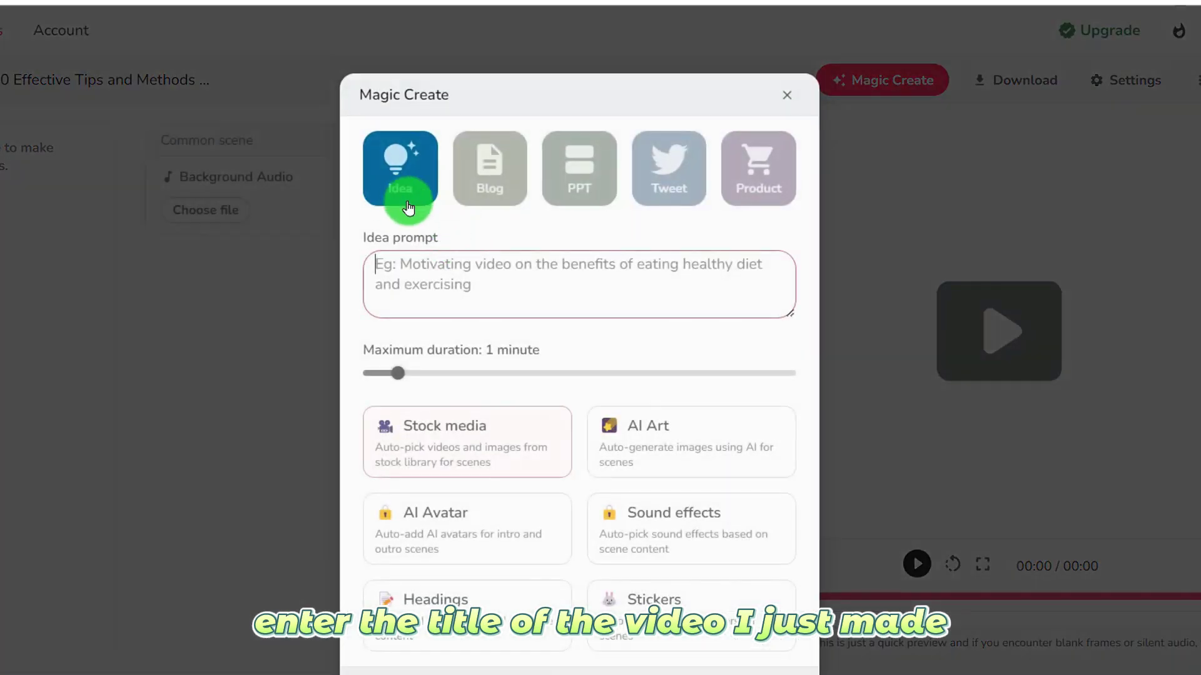
{"action": "left_click", "coordinate": [571, 262]}
{"action": "type", "text": "10 Effective Tips and Methods for Successful Weight Loss"}
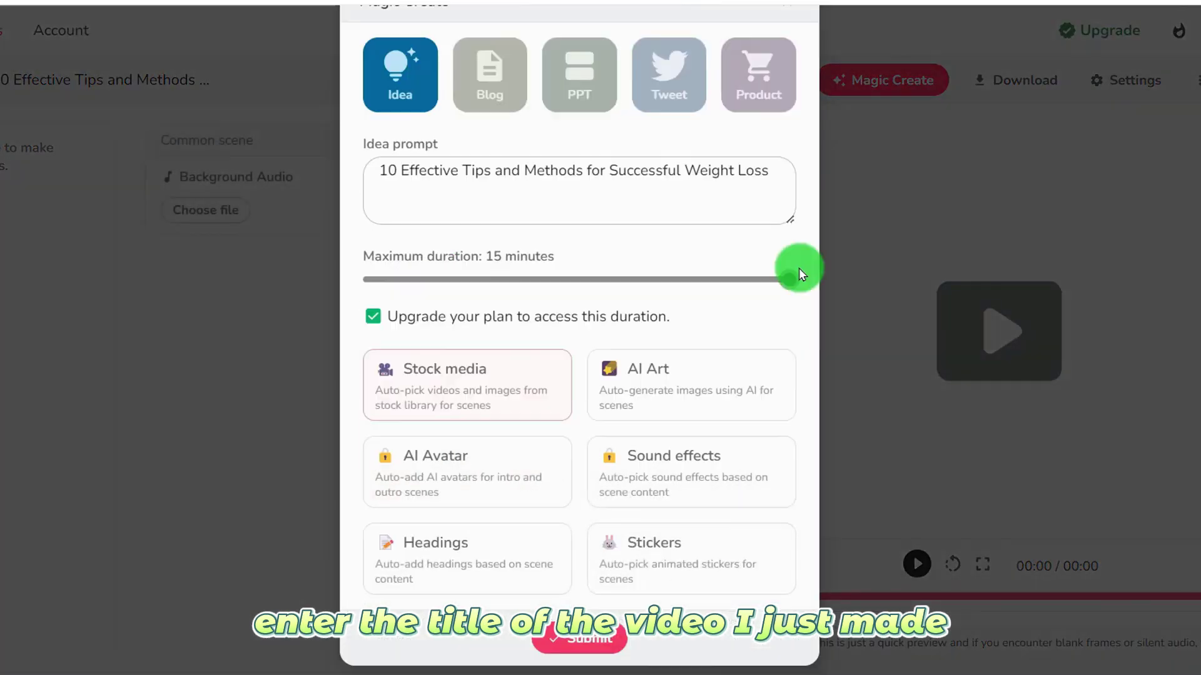
{"action": "left_click_drag", "start_coordinate": [798, 267], "coordinate": [510, 276]}
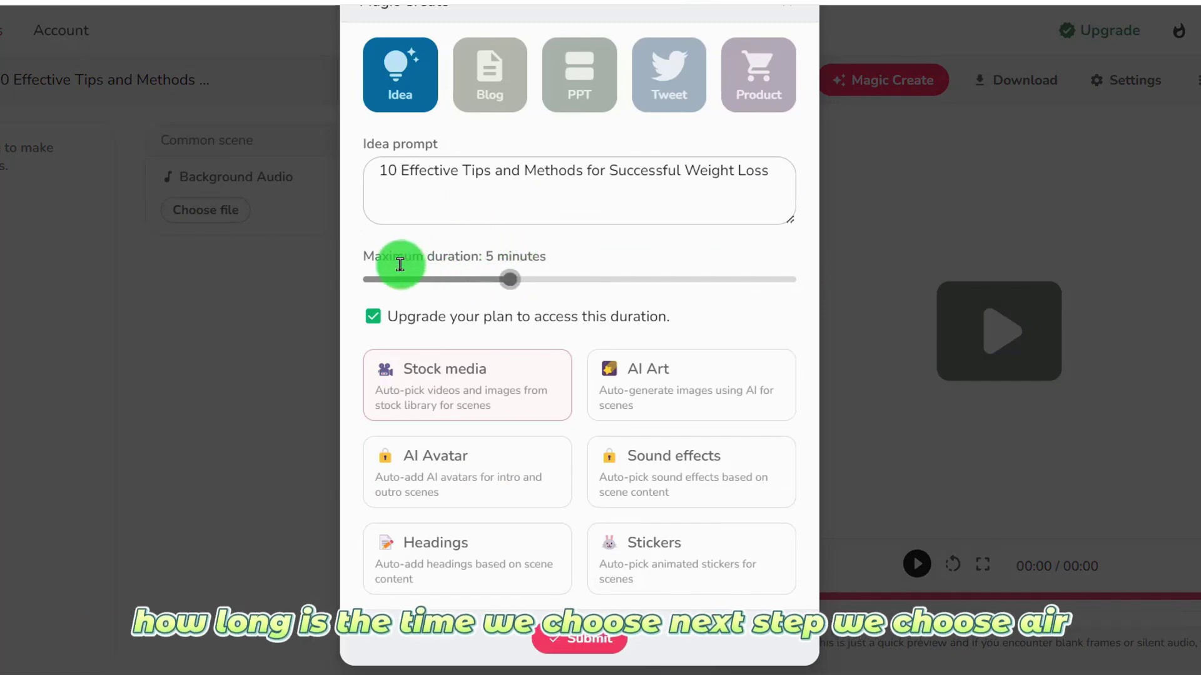
{"action": "scroll", "coordinate": [570, 350], "scroll_direction": "down", "scroll_amount": 1}
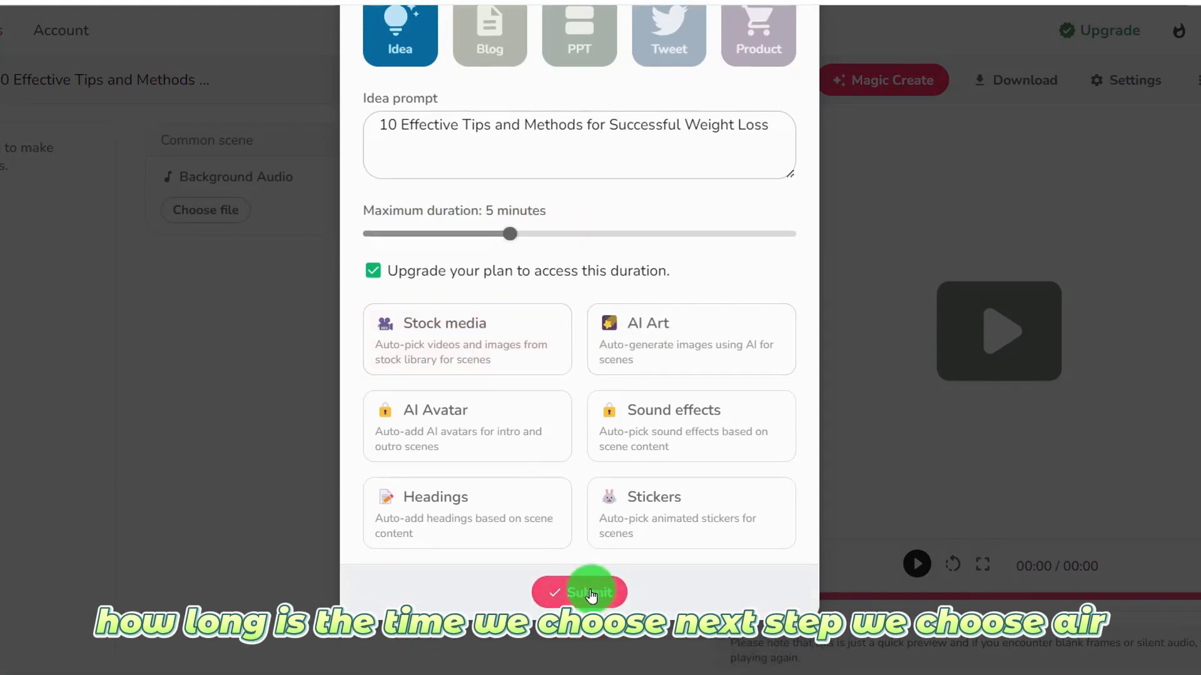
Step: Generate the video with AI Art chosen as the visual style
{"action": "left_click", "coordinate": [623, 276]}
{"action": "scroll", "coordinate": [537, 488], "scroll_direction": "down", "scroll_amount": 1}
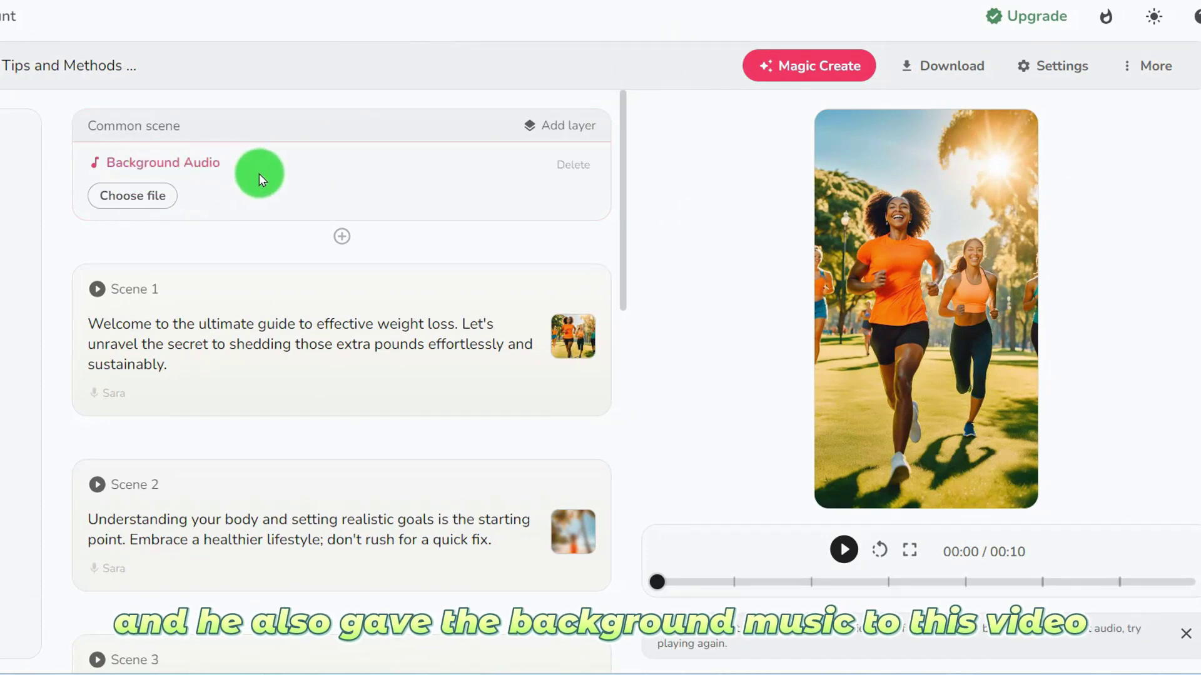
{"action": "scroll", "coordinate": [257, 188], "scroll_direction": "down", "scroll_amount": 1}
Step: Preview the seven scenes from Scene 3, then open Scene 7's media choices
{"action": "left_click", "coordinate": [164, 236]}
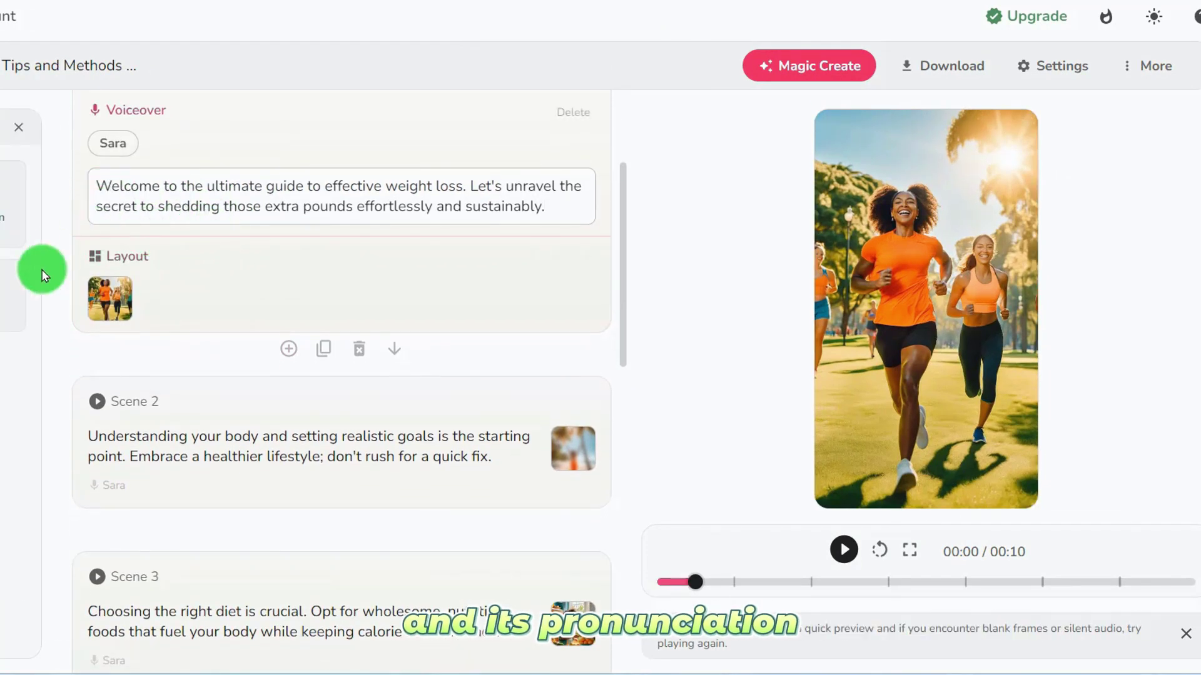
{"action": "left_click", "coordinate": [842, 580]}
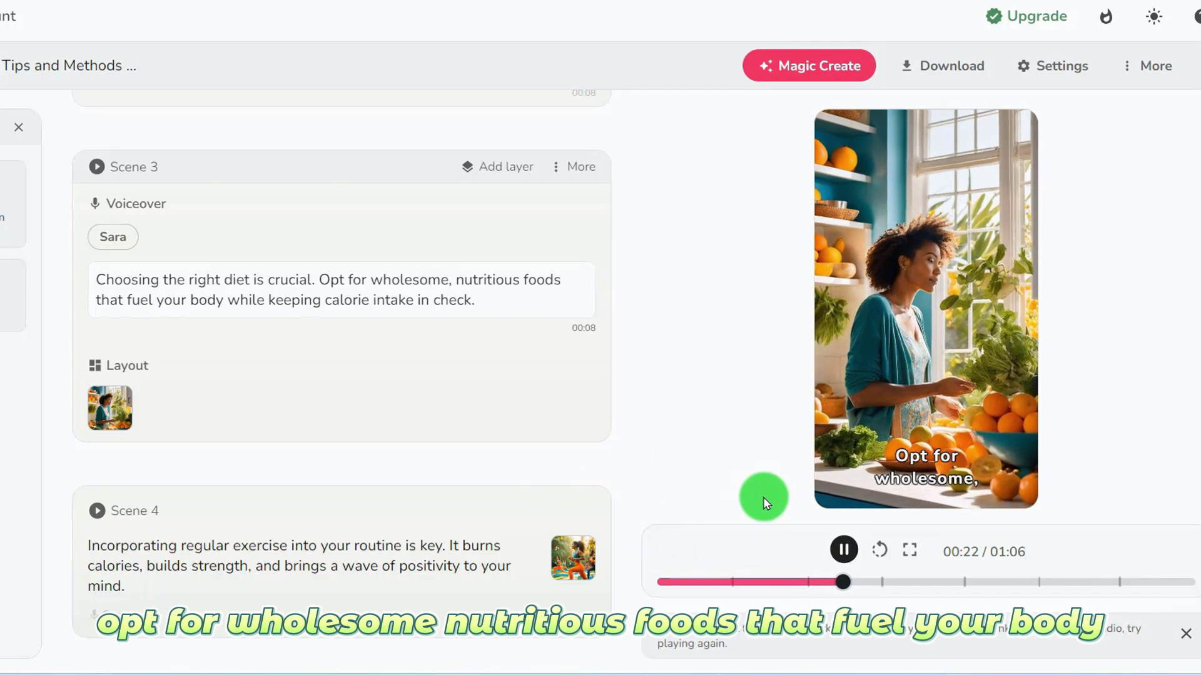
{"action": "left_click", "coordinate": [833, 550]}
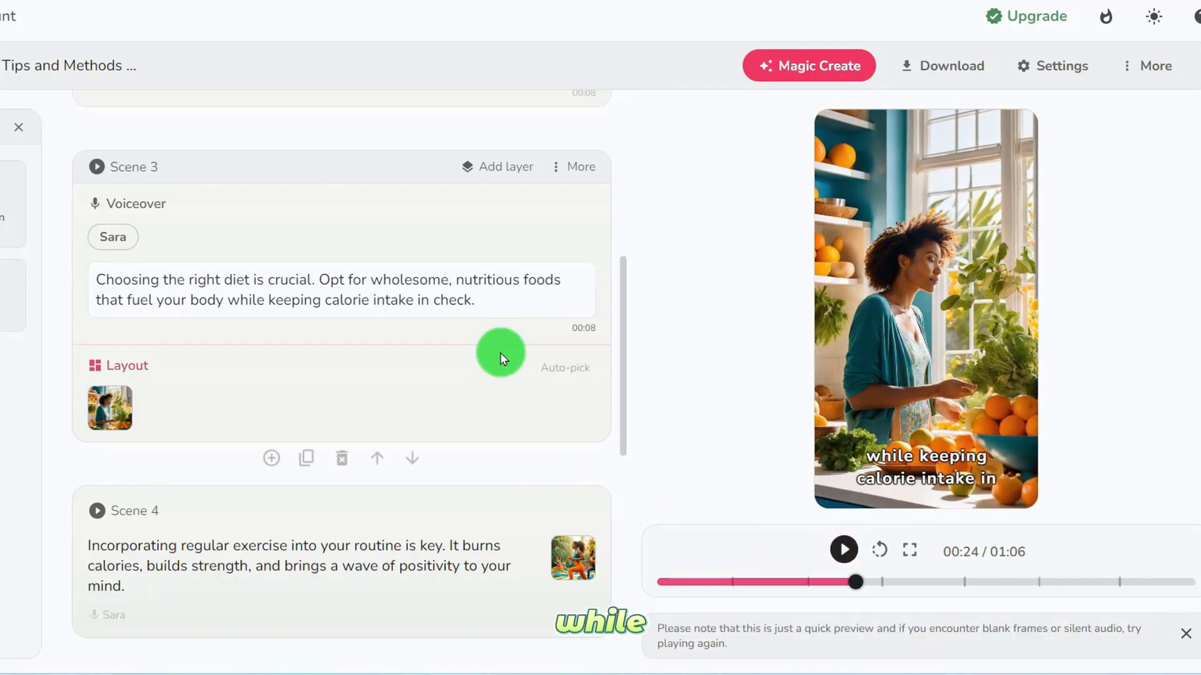
{"action": "scroll", "coordinate": [332, 290], "scroll_direction": "down", "scroll_amount": 3}
{"action": "scroll", "coordinate": [329, 211], "scroll_direction": "up", "scroll_amount": 2}
{"action": "scroll", "coordinate": [257, 306], "scroll_direction": "down", "scroll_amount": 6}
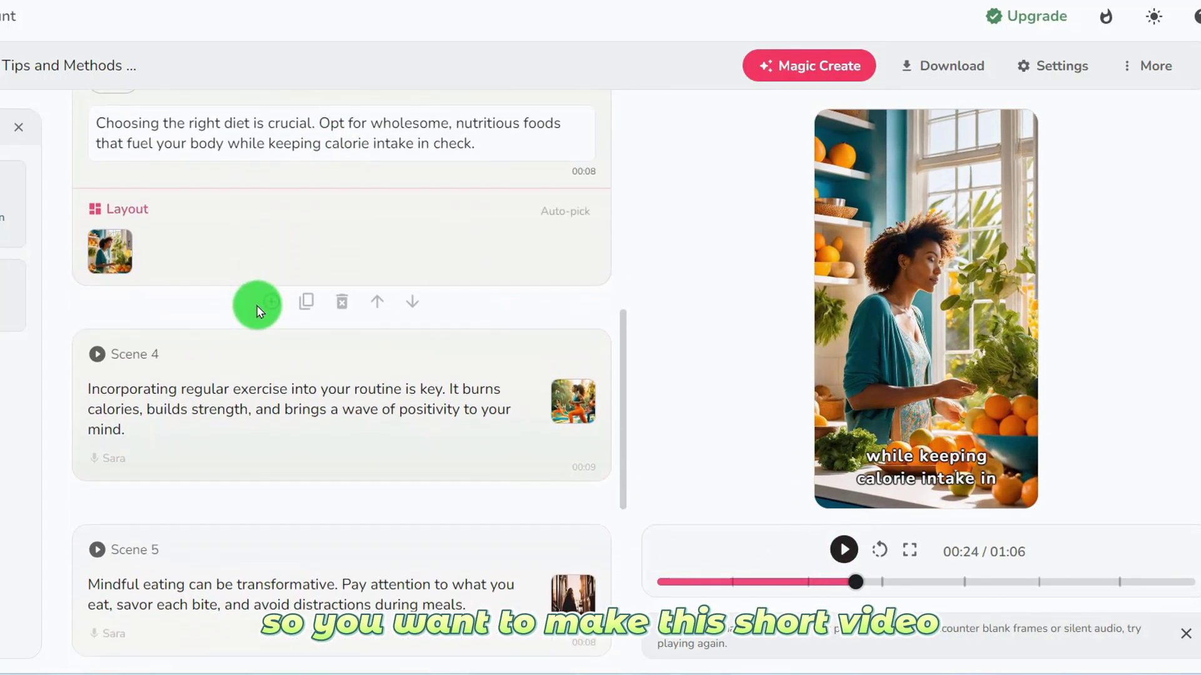
{"action": "scroll", "coordinate": [483, 461], "scroll_direction": "down", "scroll_amount": 2}
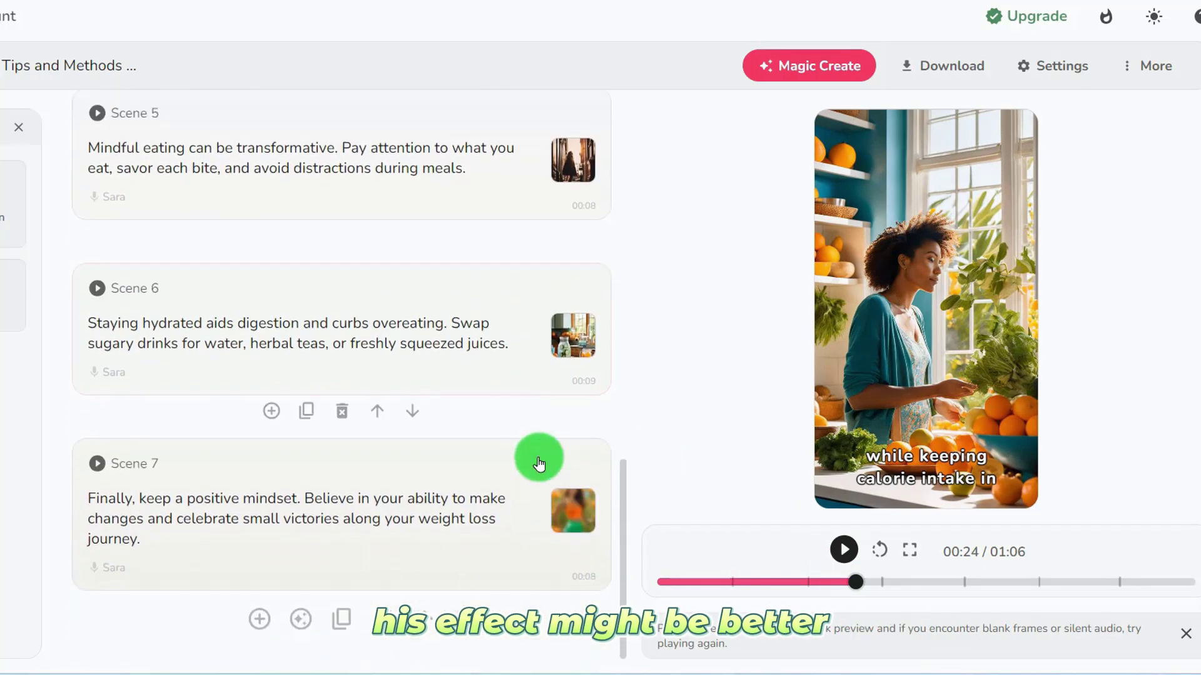
{"action": "left_click", "coordinate": [565, 500]}
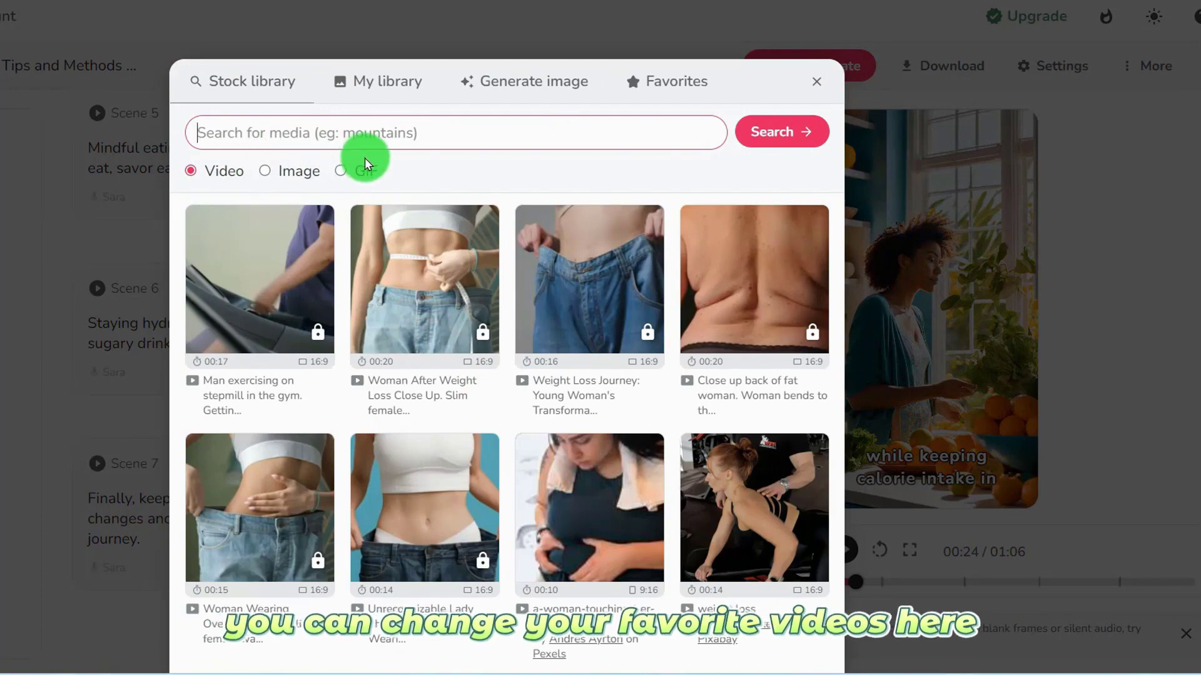
Step: Apply the first stock video to Scene 7, then browse stock clips for Scene 2
{"action": "left_click", "coordinate": [318, 219]}
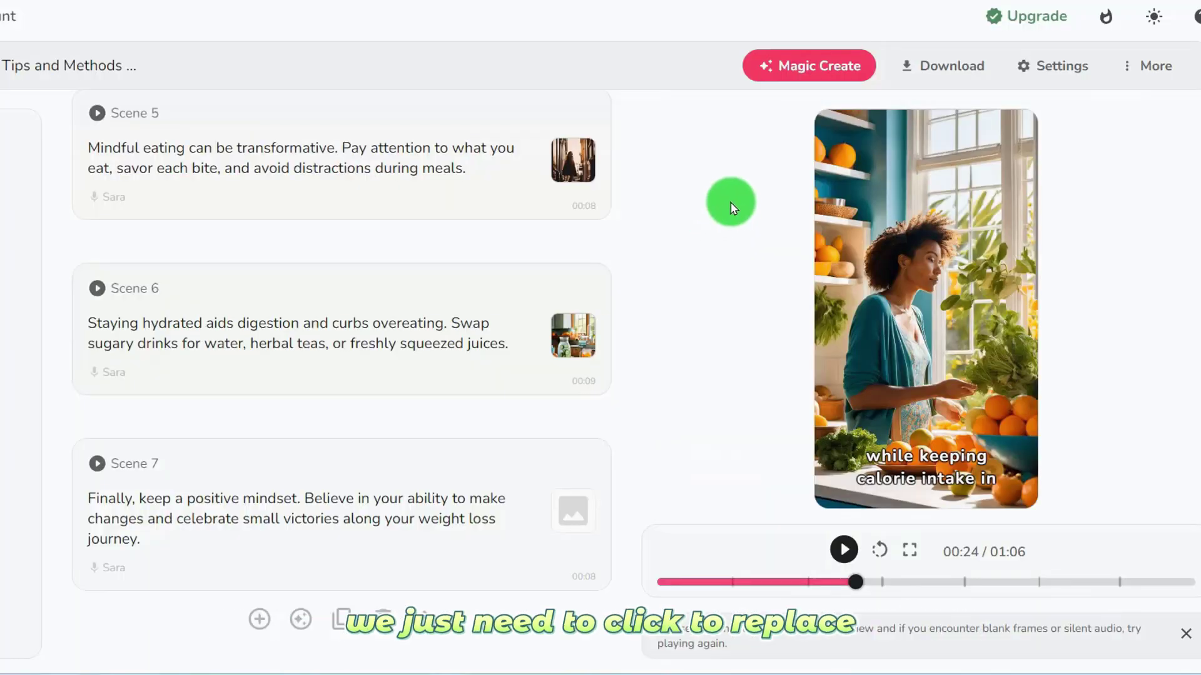
{"action": "scroll", "coordinate": [568, 518], "scroll_direction": "up", "scroll_amount": 10}
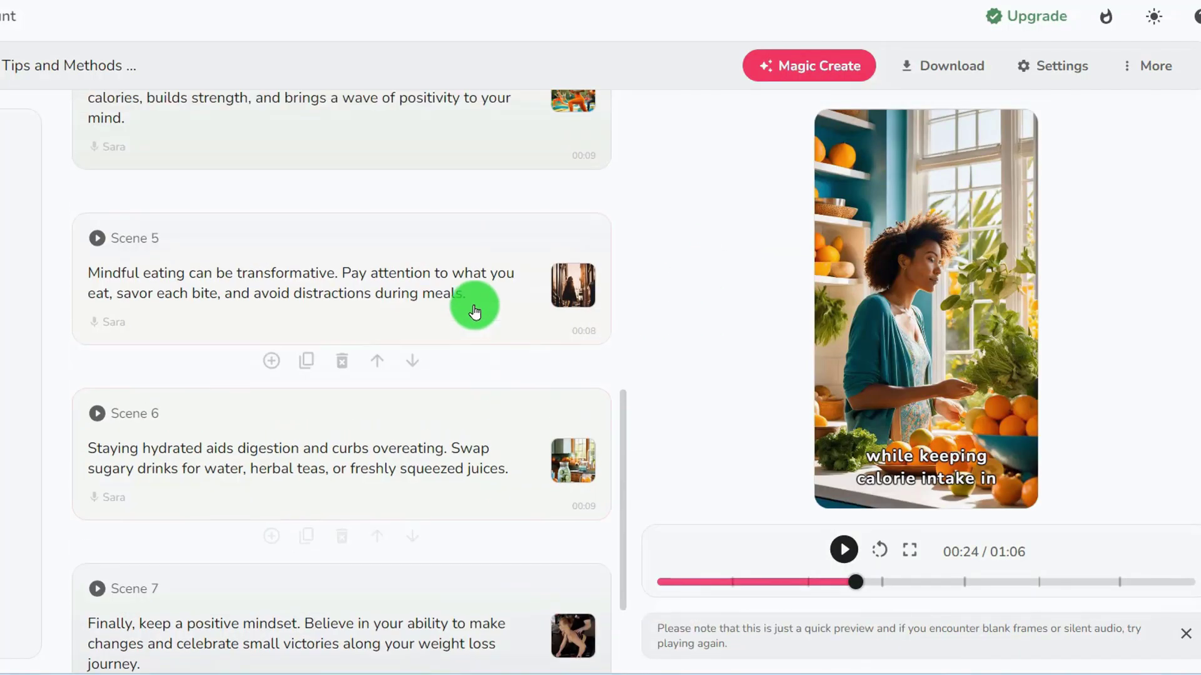
{"action": "left_click", "coordinate": [546, 310]}
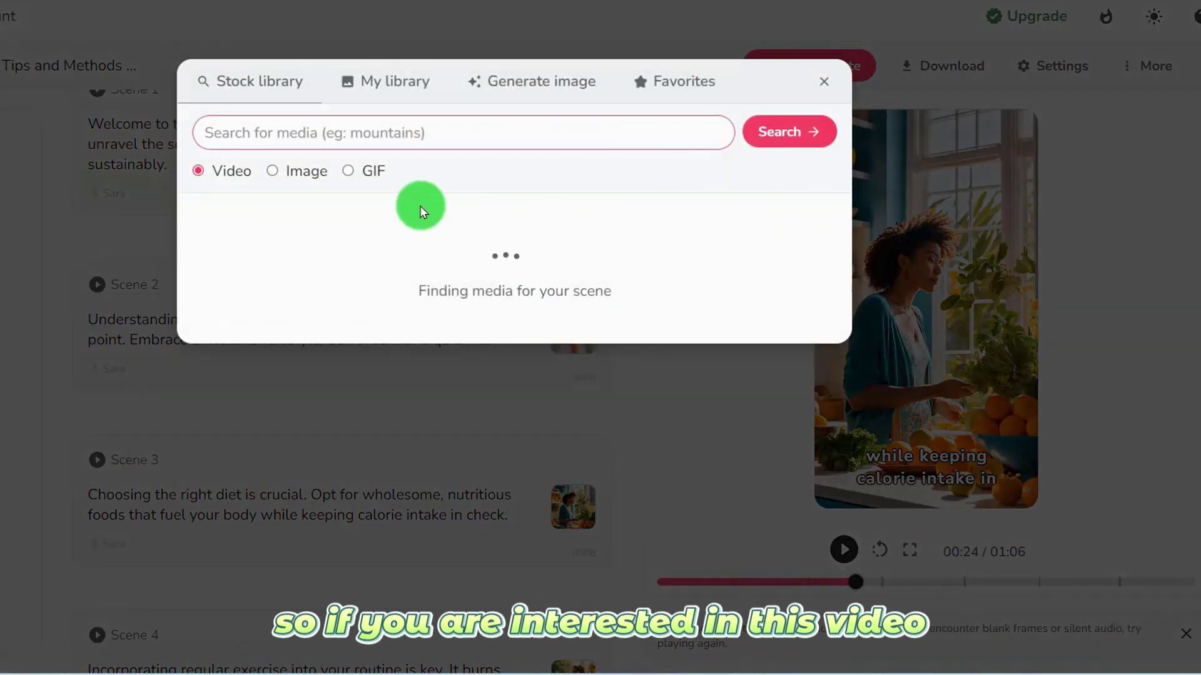
{"action": "scroll", "coordinate": [442, 300], "scroll_direction": "down", "scroll_amount": 7}
{"action": "scroll", "coordinate": [563, 263], "scroll_direction": "down", "scroll_amount": 5}
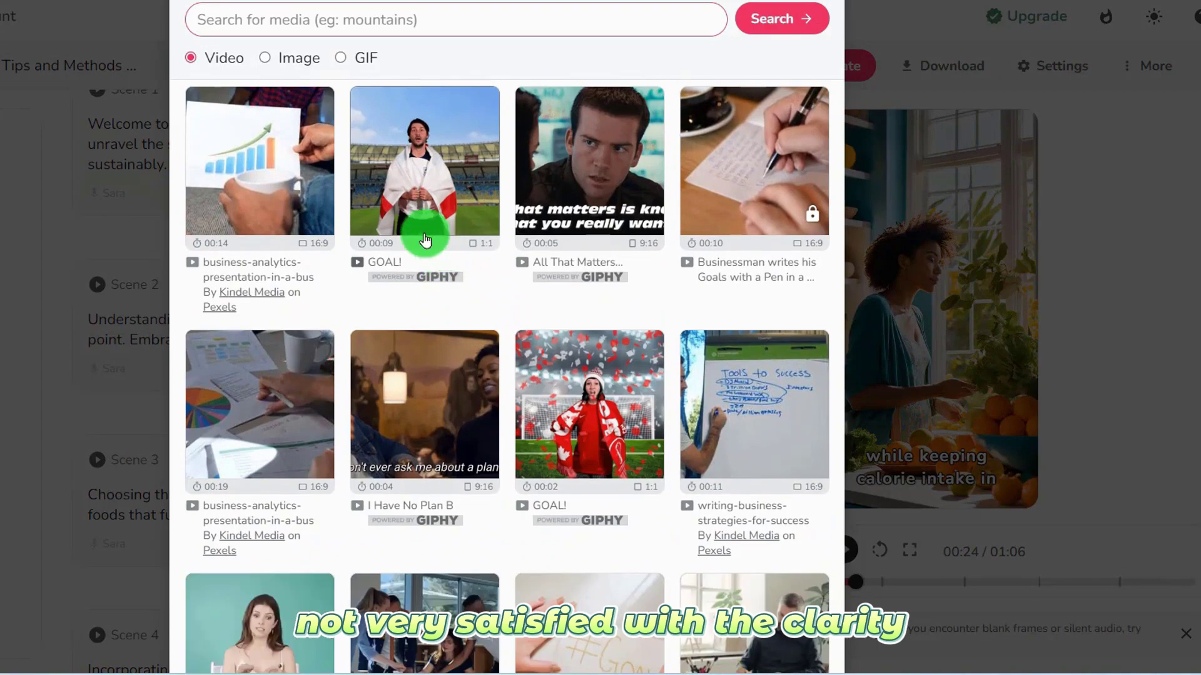